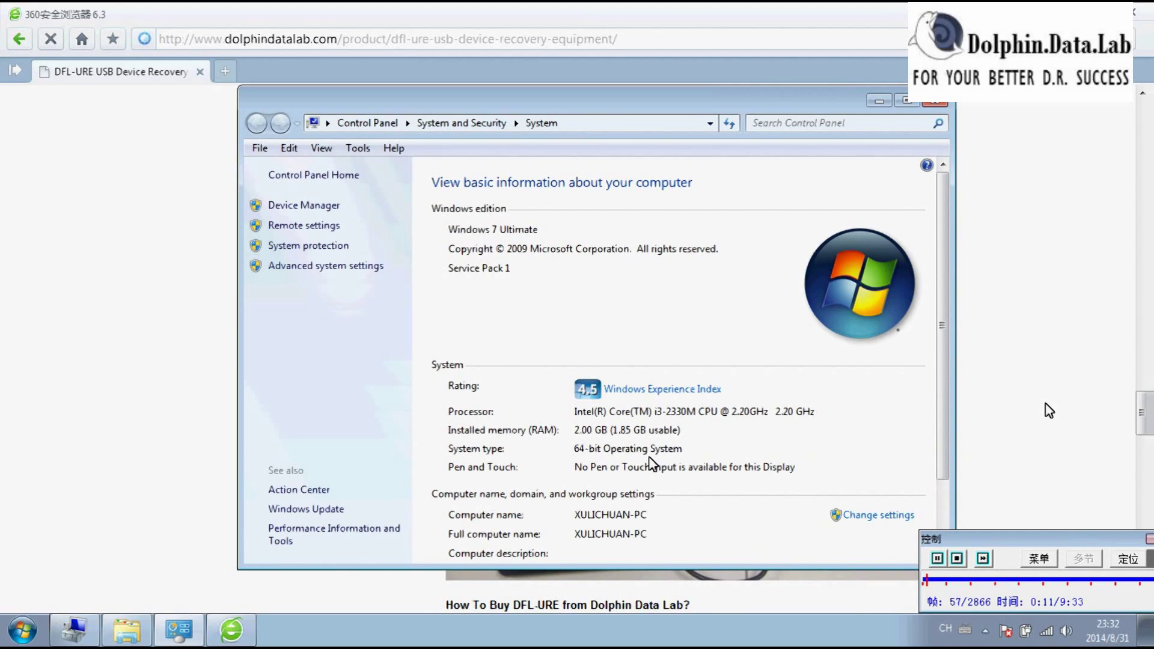
# Close the web browser and the System information window.
pyautogui.click(1063, 232)
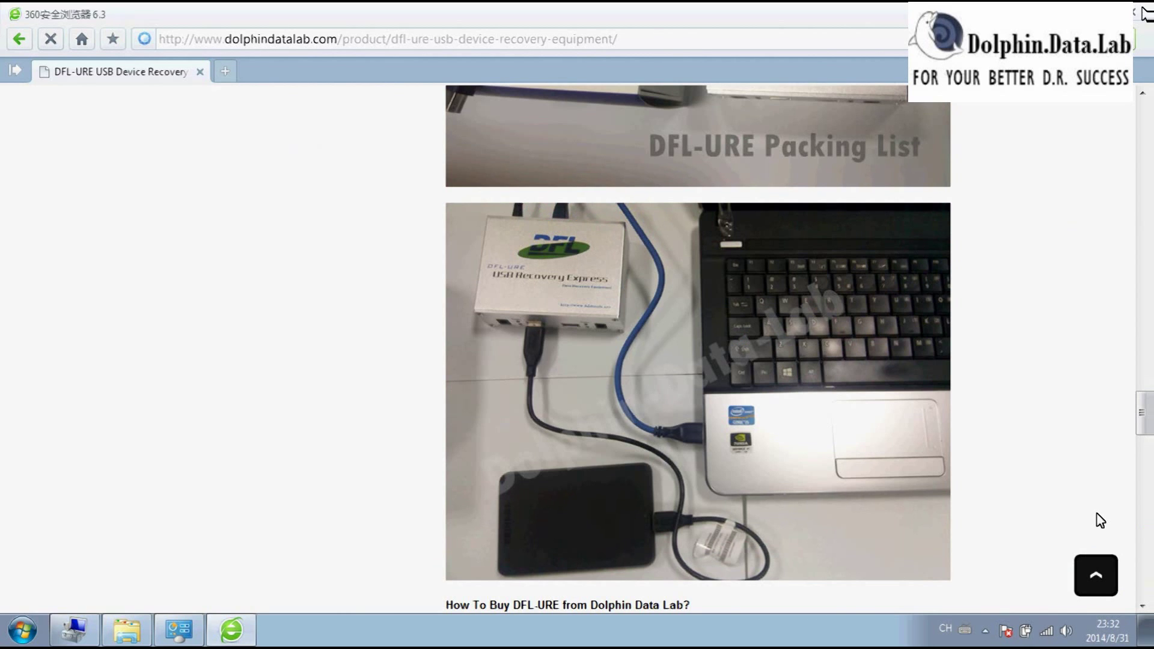
pyautogui.hotkey('alt', 'F4')
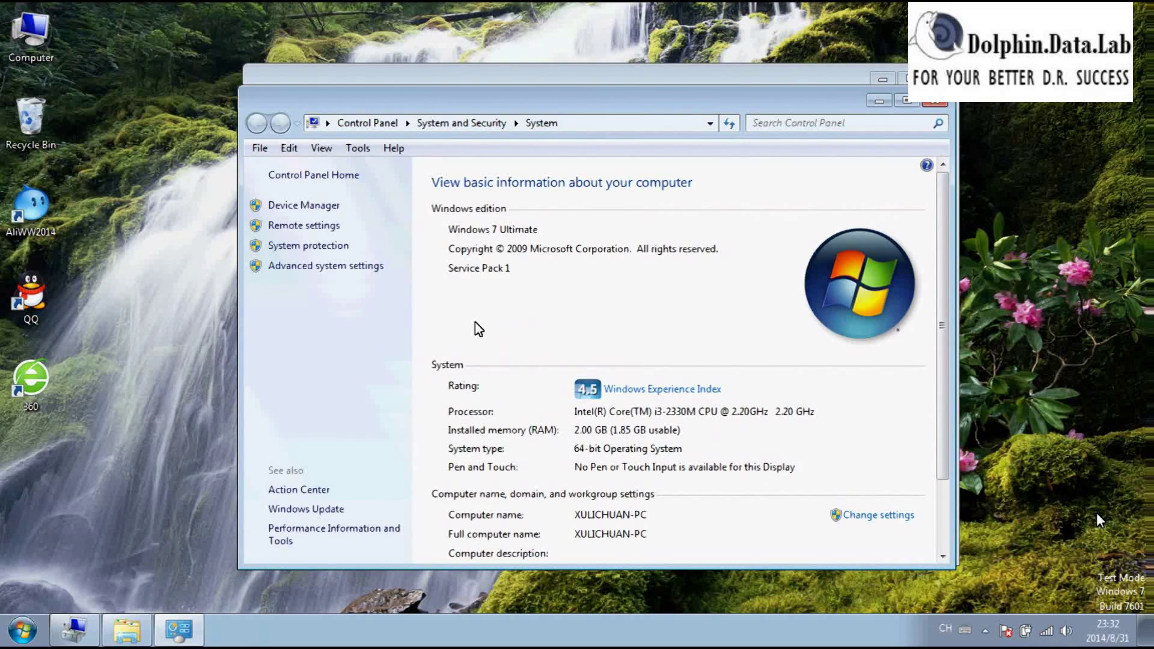
pyautogui.click(934, 101)
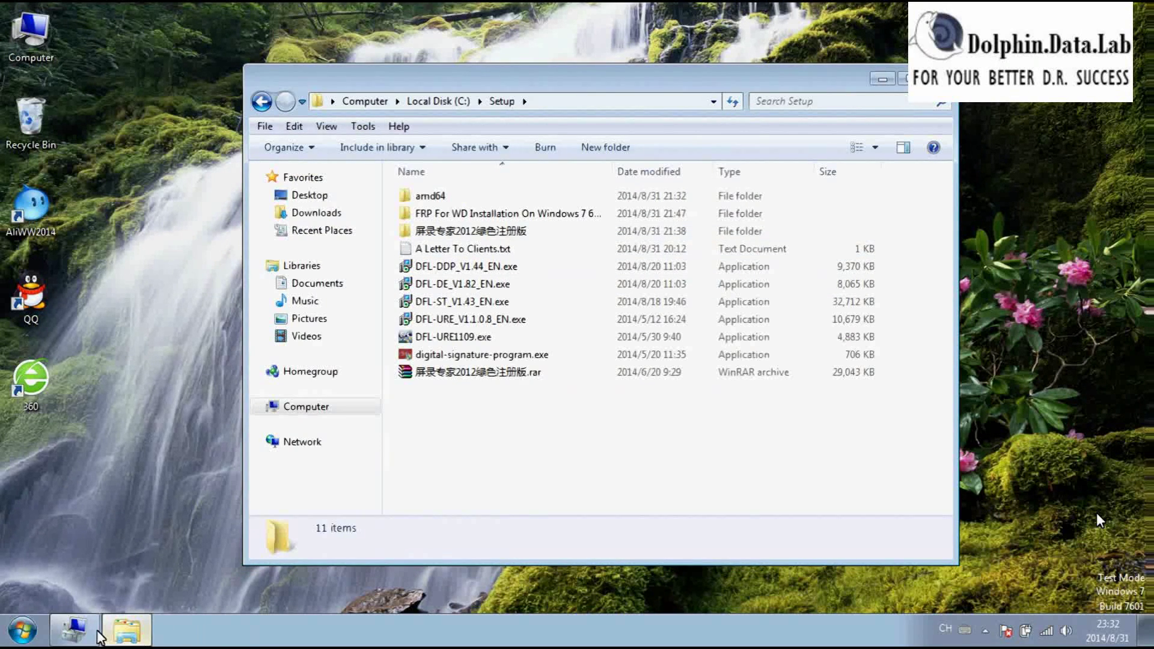
# Bring up Device Manager in Computer Management and inspect the Unknown device and the entries under Ports (COM & LPT).
pyautogui.click(74, 630)
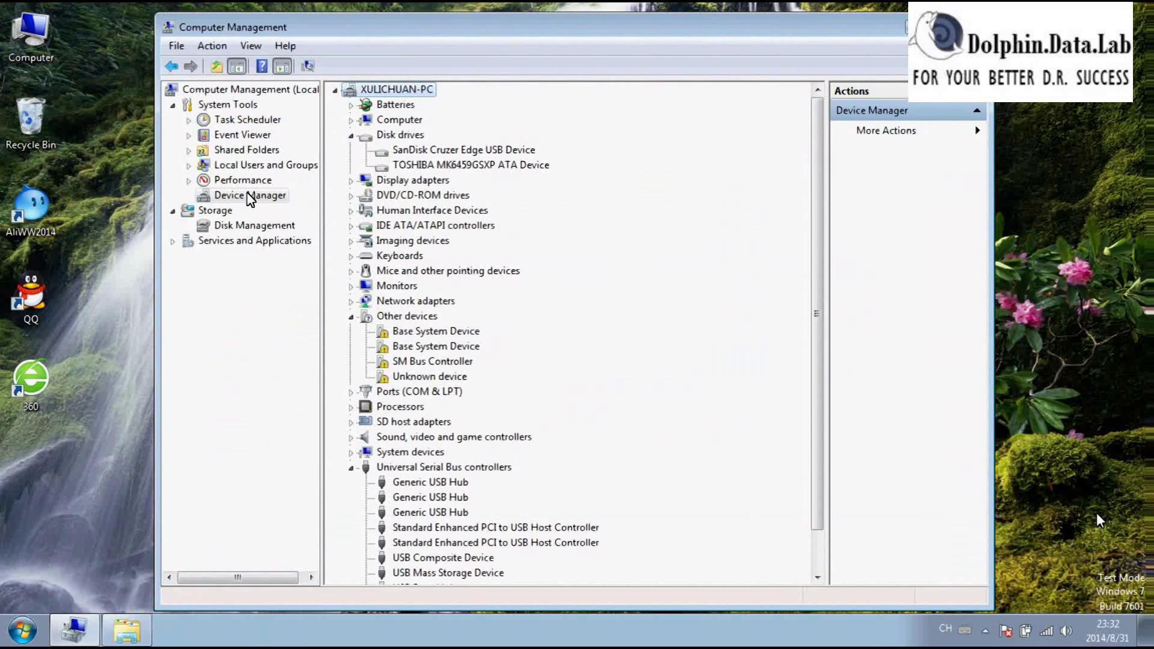
pyautogui.moveTo(448, 35); pyautogui.dragTo(490, 31)
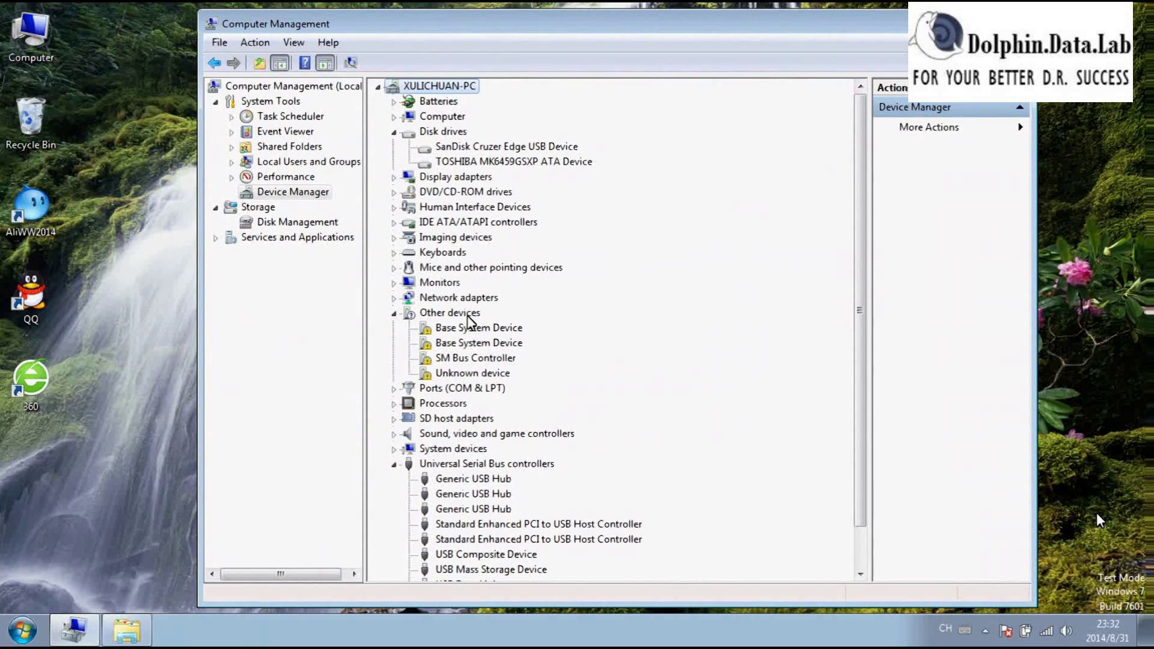
pyautogui.click(475, 374)
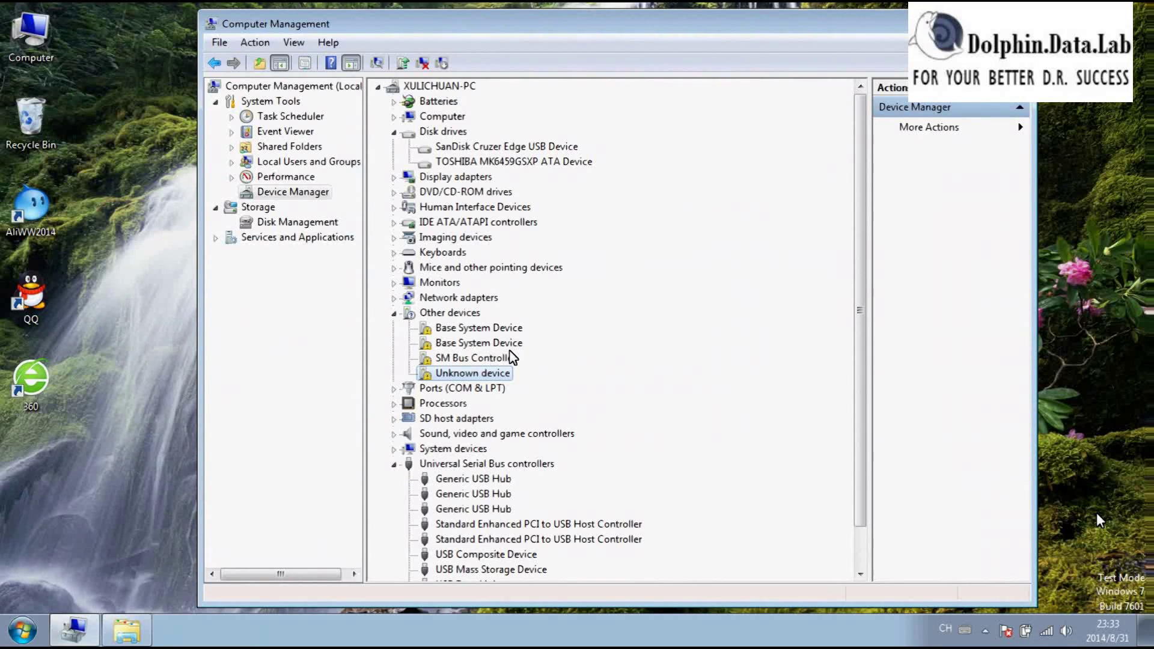
pyautogui.click(484, 389)
pyautogui.doubleClick(487, 389)
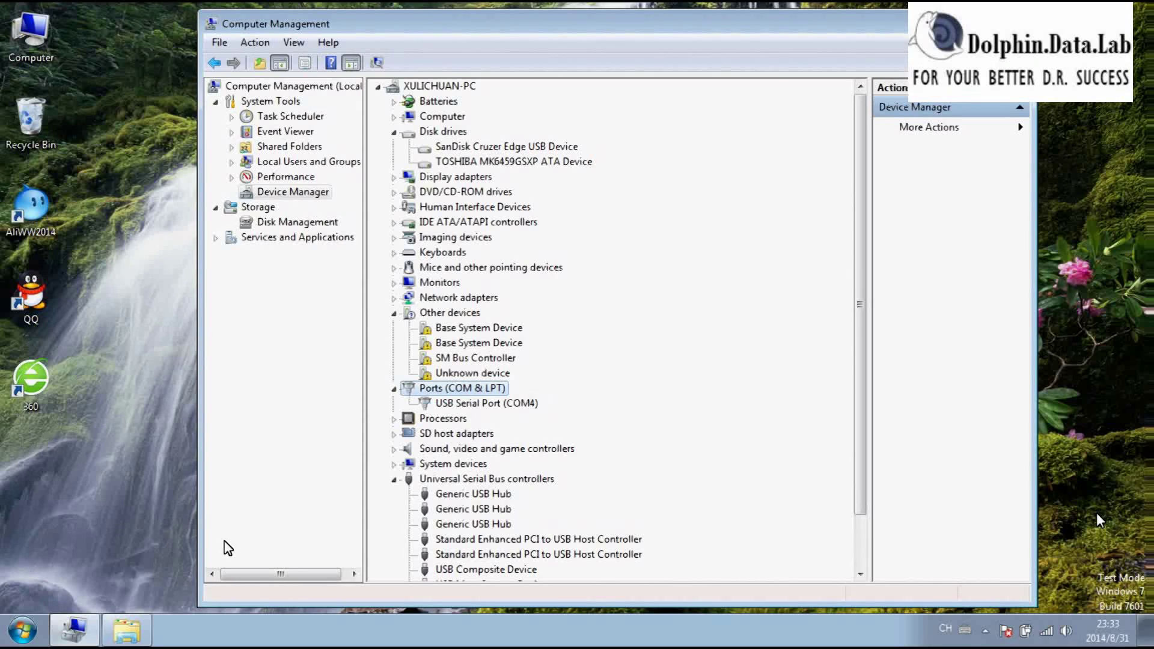
# Run the DFL-URE_V1.1.0.8_EN.exe installer from the Setup folder and accept its license agreement.
pyautogui.click(123, 636)
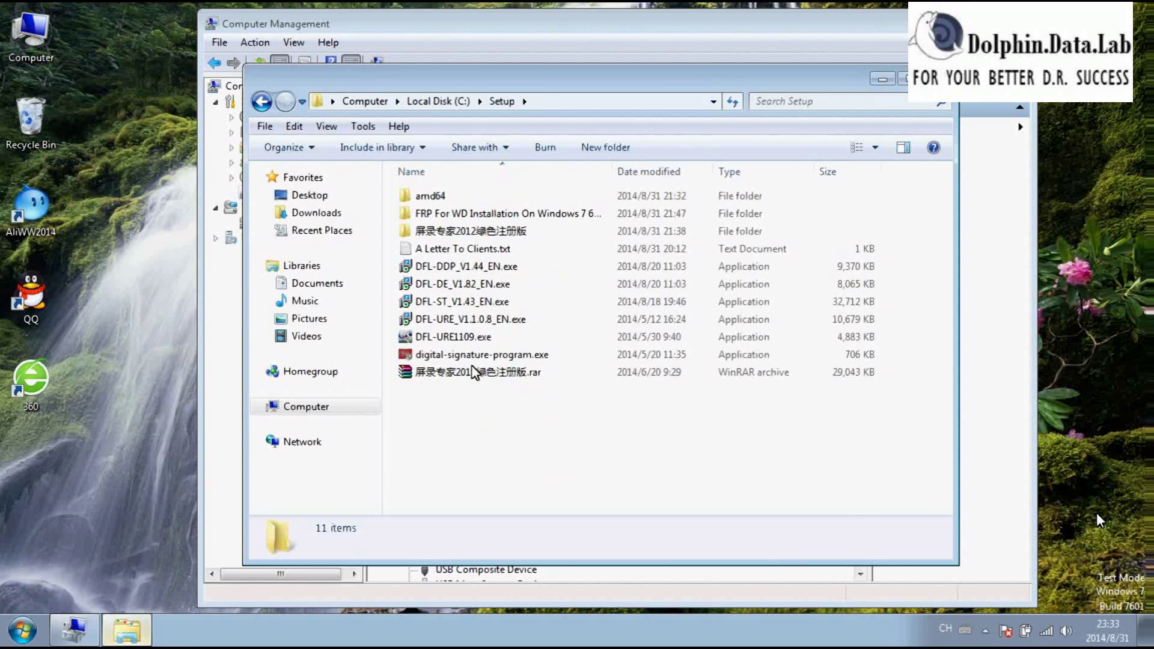
pyautogui.click(499, 325)
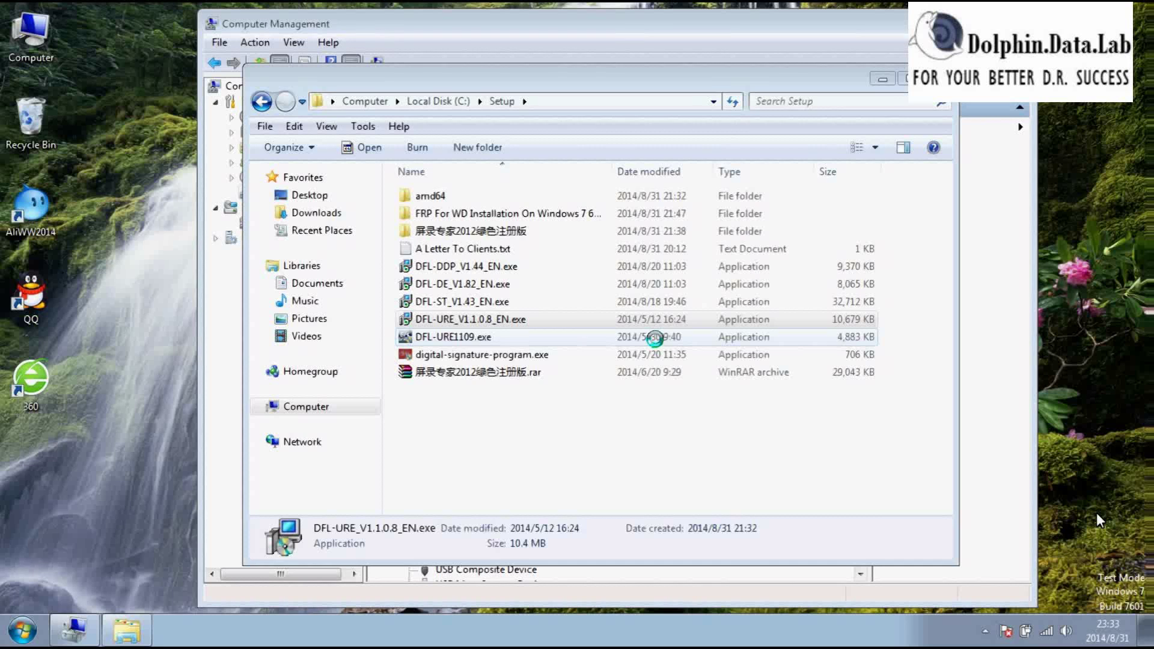
pyautogui.doubleClick(654, 325)
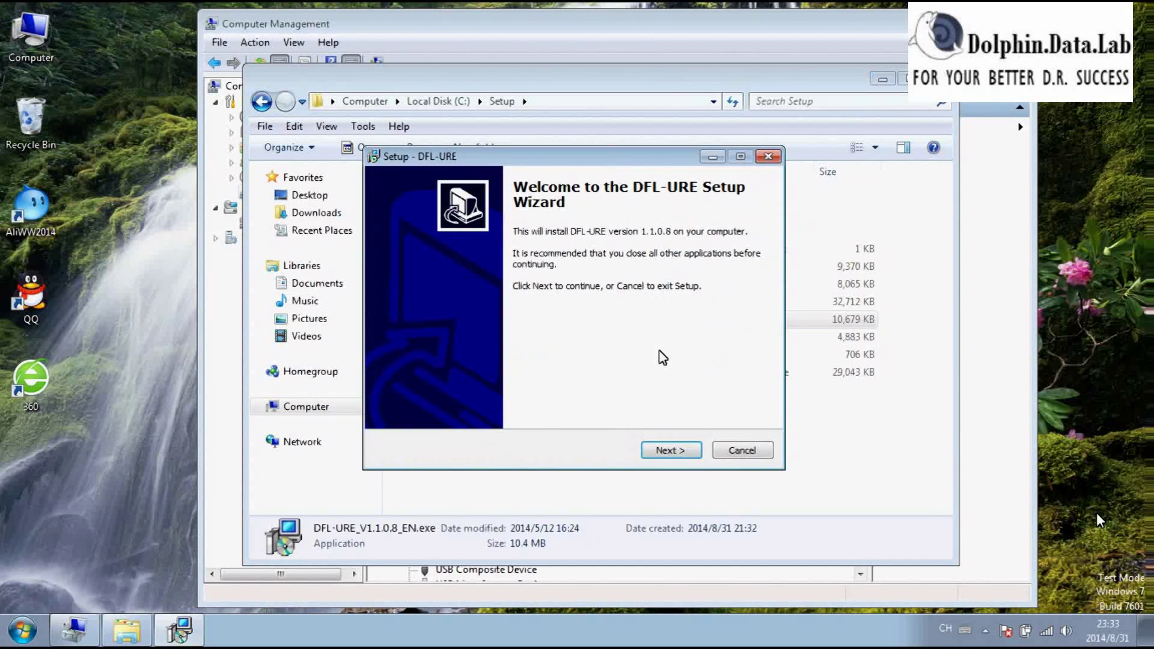
pyautogui.click(670, 452)
pyautogui.click(466, 399)
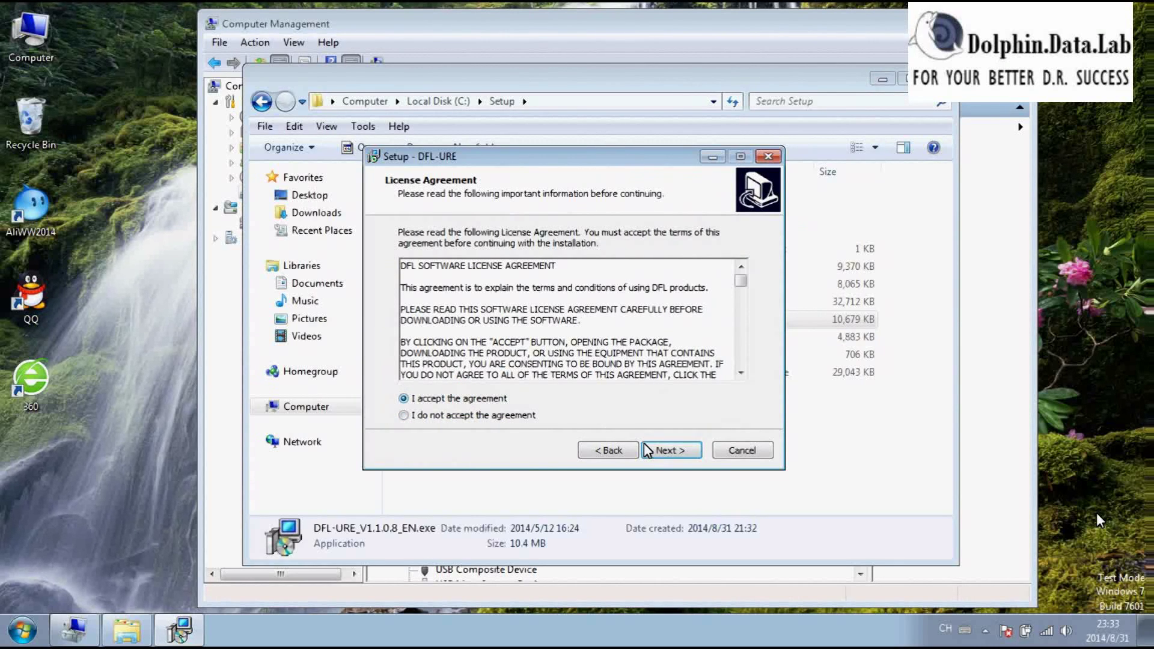
pyautogui.click(673, 452)
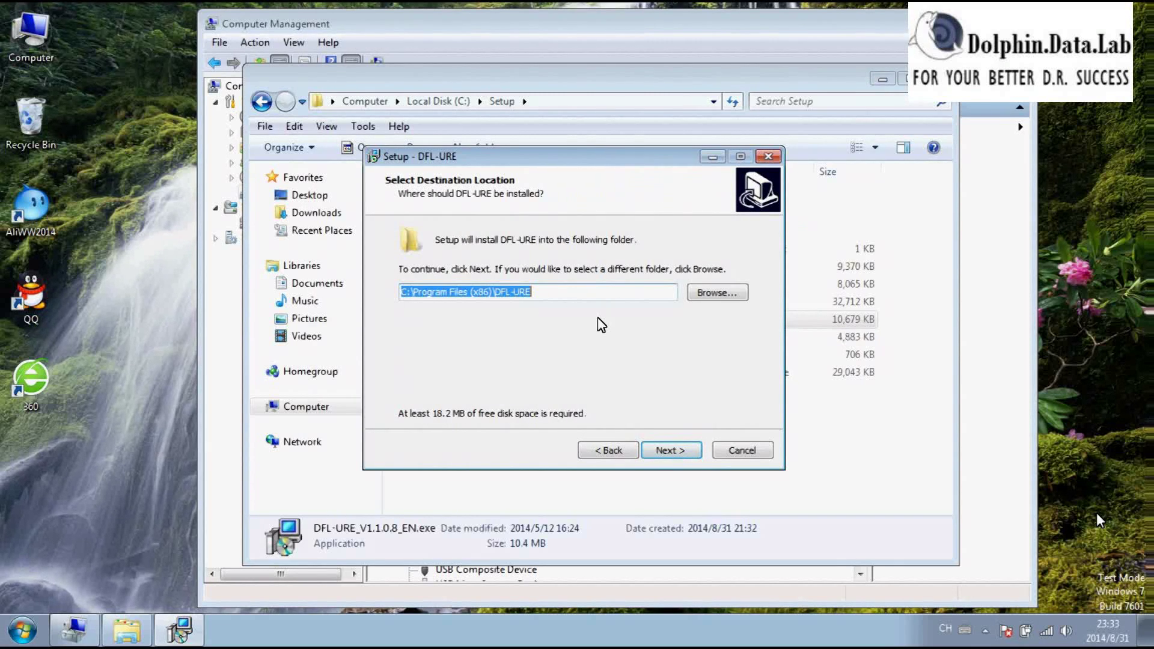
# Install DFL-URE into C:\Program Files (x86)\DFL-URE with a desktop icon.
pyautogui.click(588, 298)
pyautogui.click(682, 455)
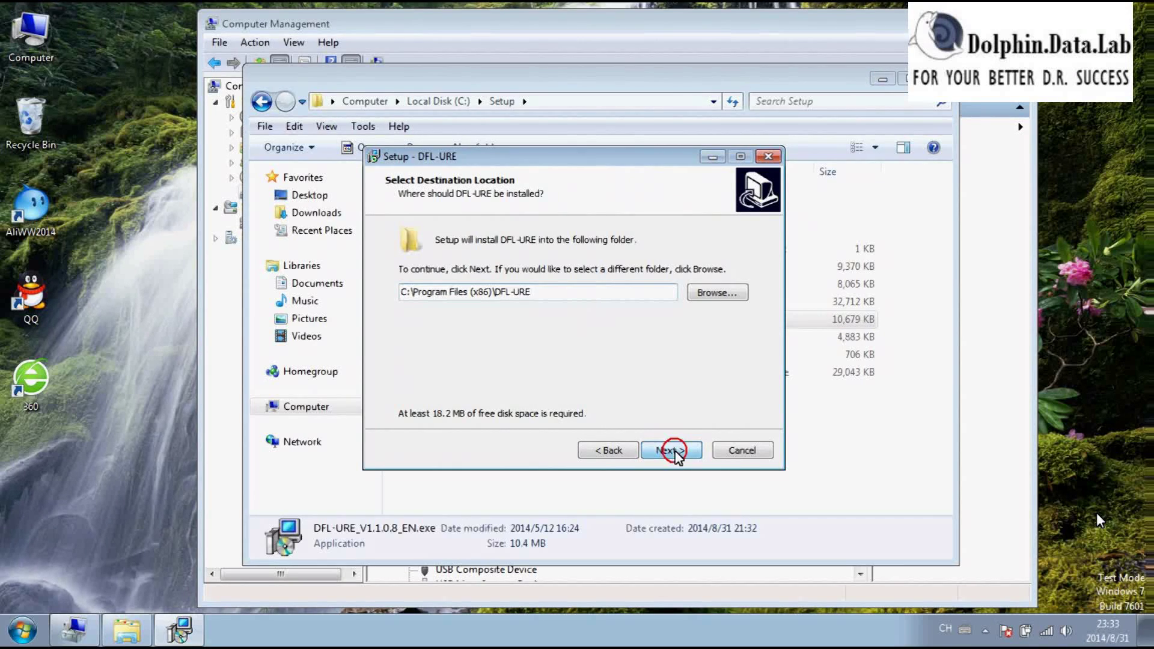
pyautogui.click(679, 455)
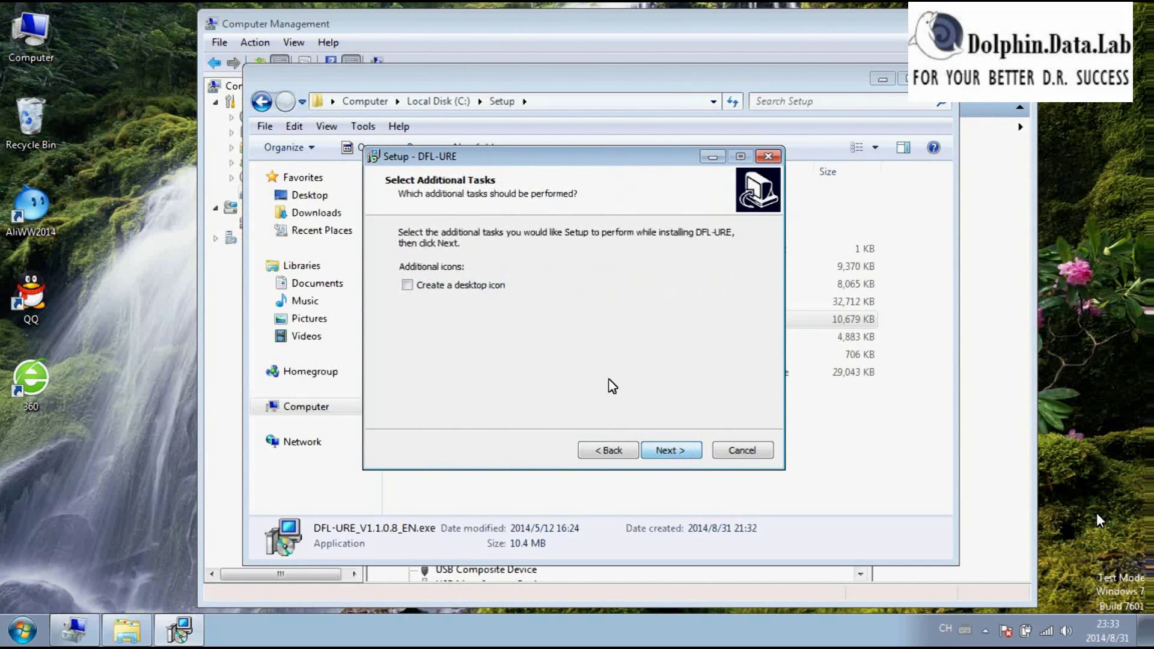
pyautogui.click(475, 286)
pyautogui.click(670, 451)
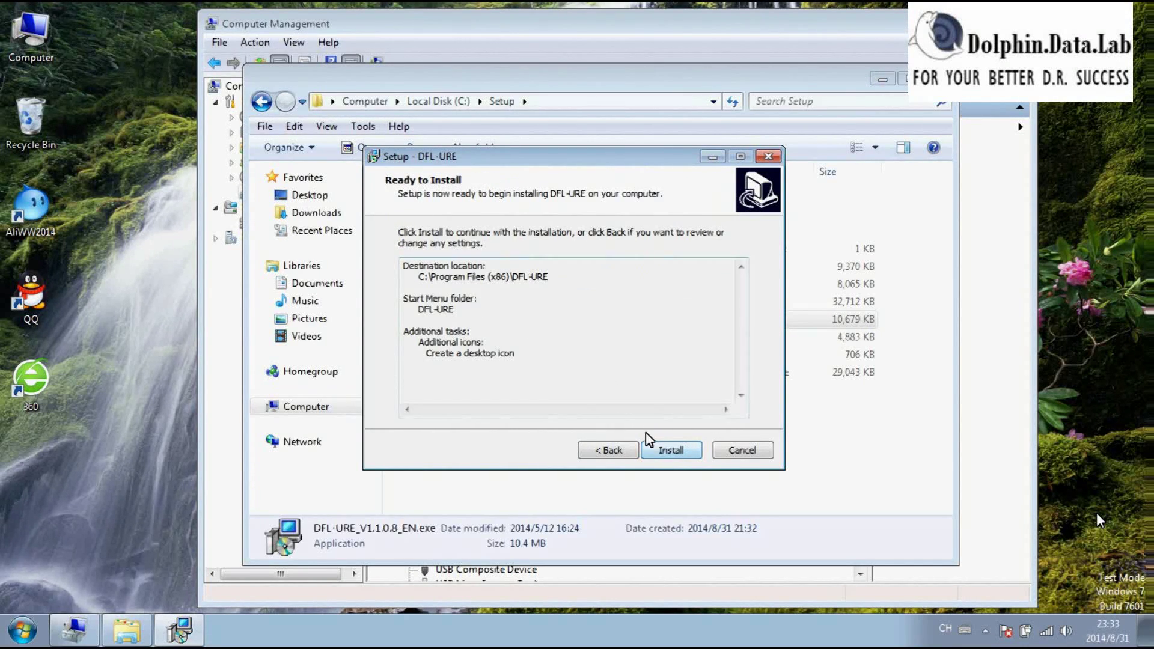
pyautogui.click(671, 453)
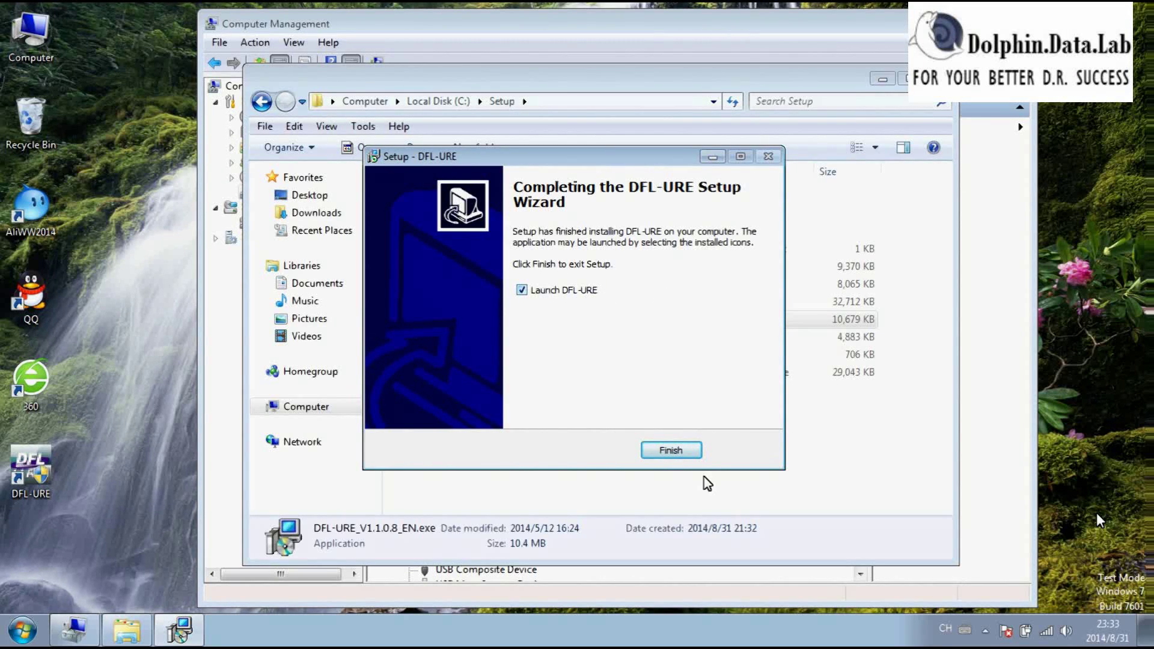
# Finish the DFL-URE setup without launching the program and minimize the Setup folder window.
pyautogui.click(545, 294)
pyautogui.click(668, 449)
pyautogui.click(557, 454)
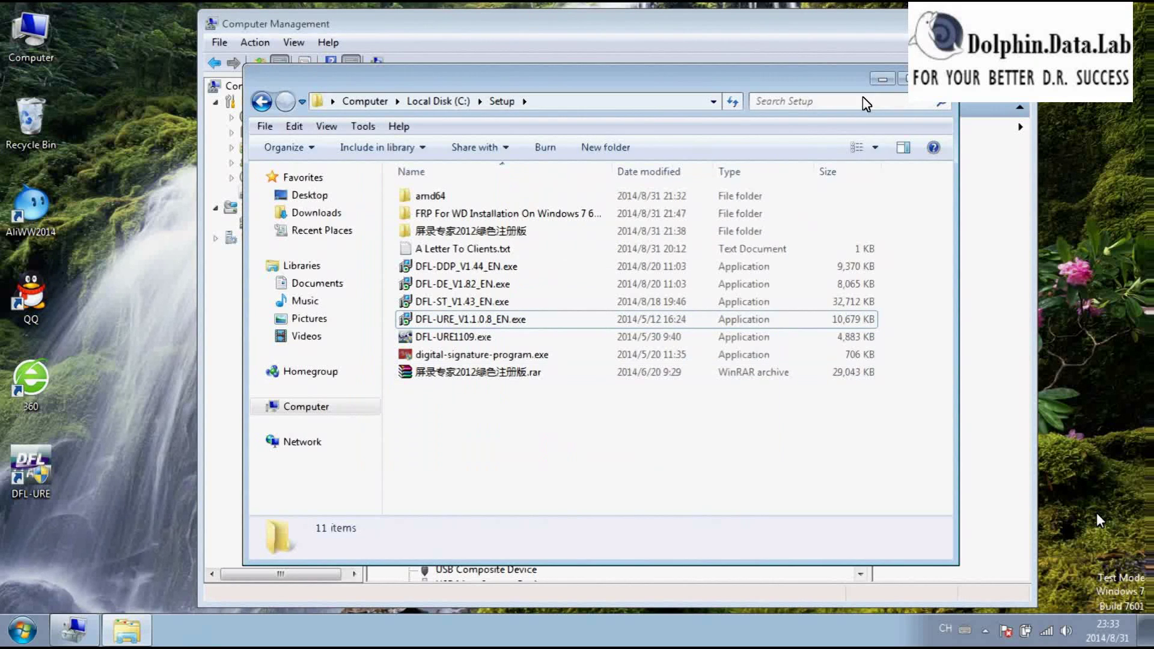
pyautogui.click(883, 79)
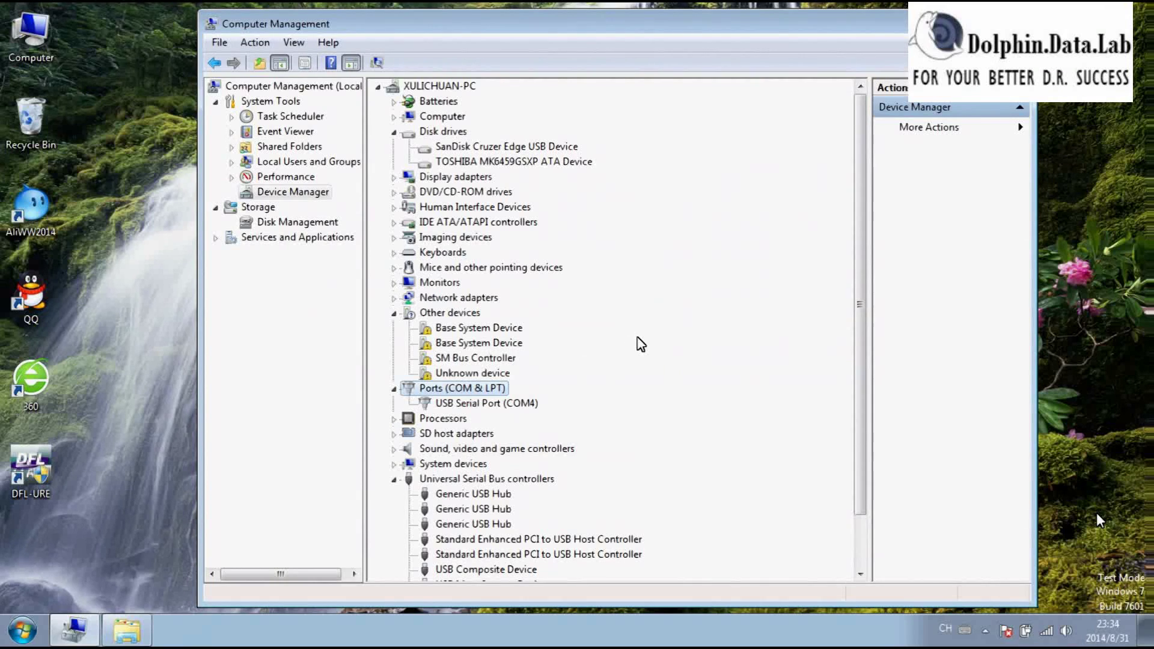
# Check the Windows system type in the computer's properties and close the System window.
pyautogui.click(488, 373)
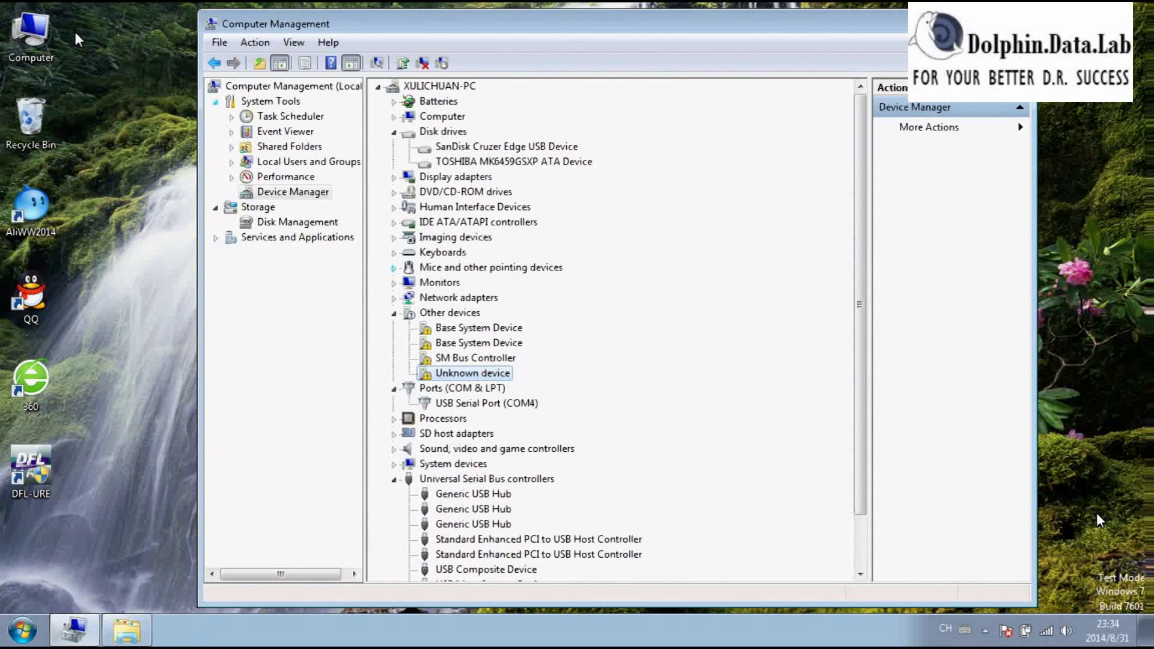
pyautogui.rightClick(41, 37)
pyautogui.click(90, 196)
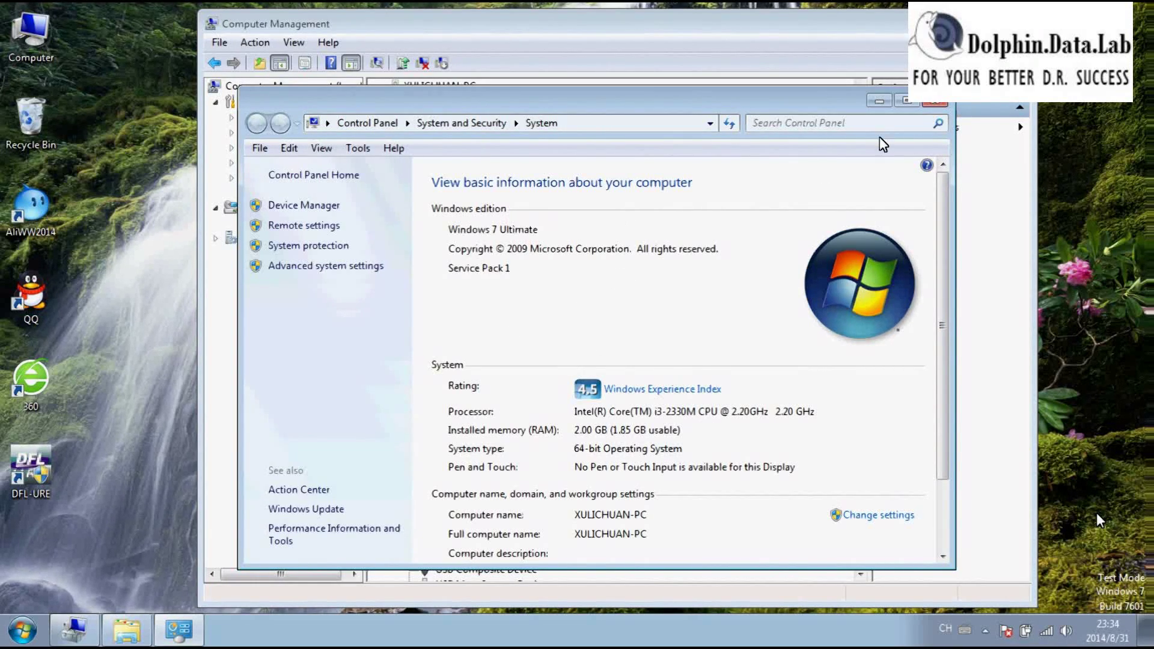
pyautogui.click(933, 101)
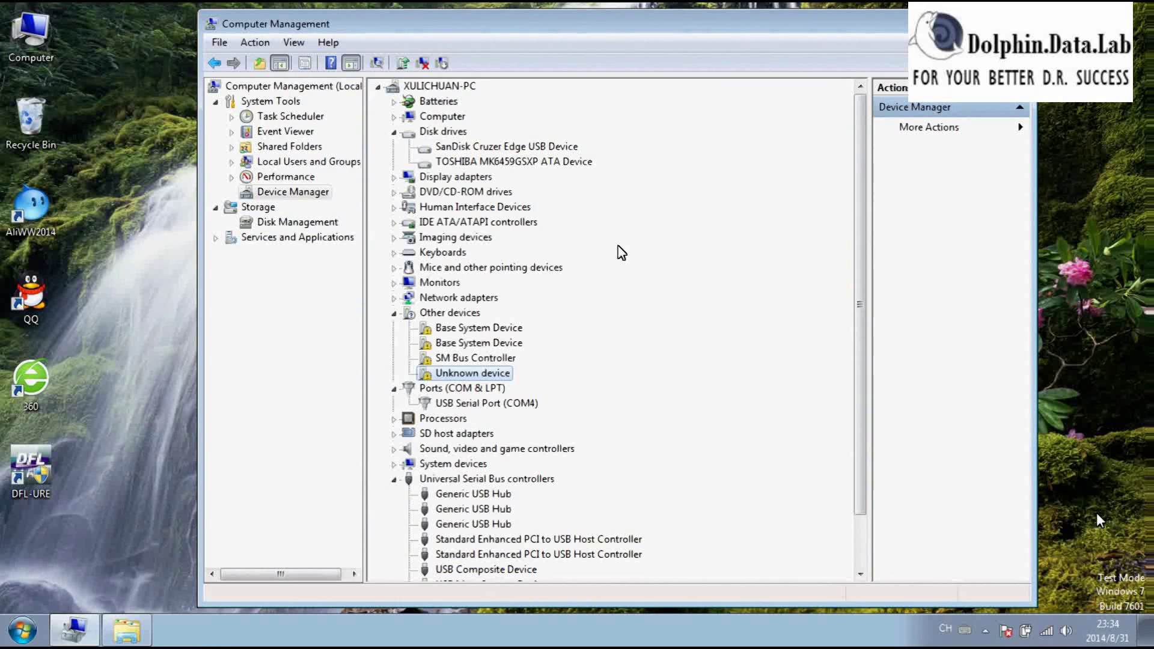
# Start a driver update for the Unknown device under Other devices, choosing to browse the computer for driver software.
pyautogui.rightClick(502, 375)
pyautogui.click(553, 383)
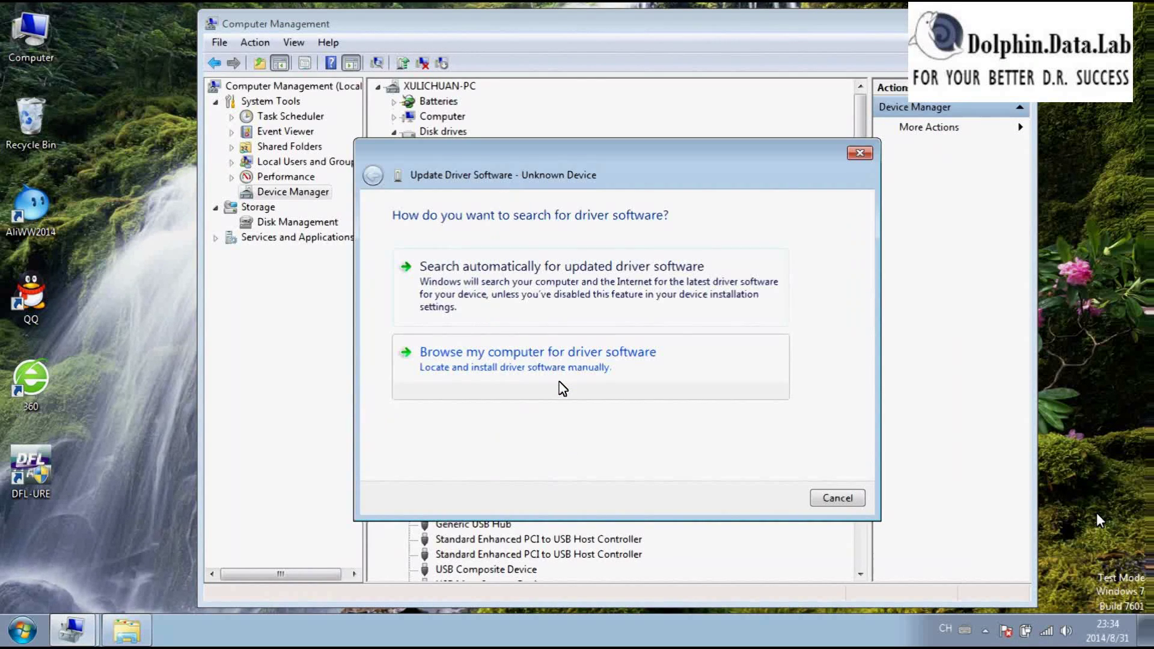
pyautogui.click(558, 371)
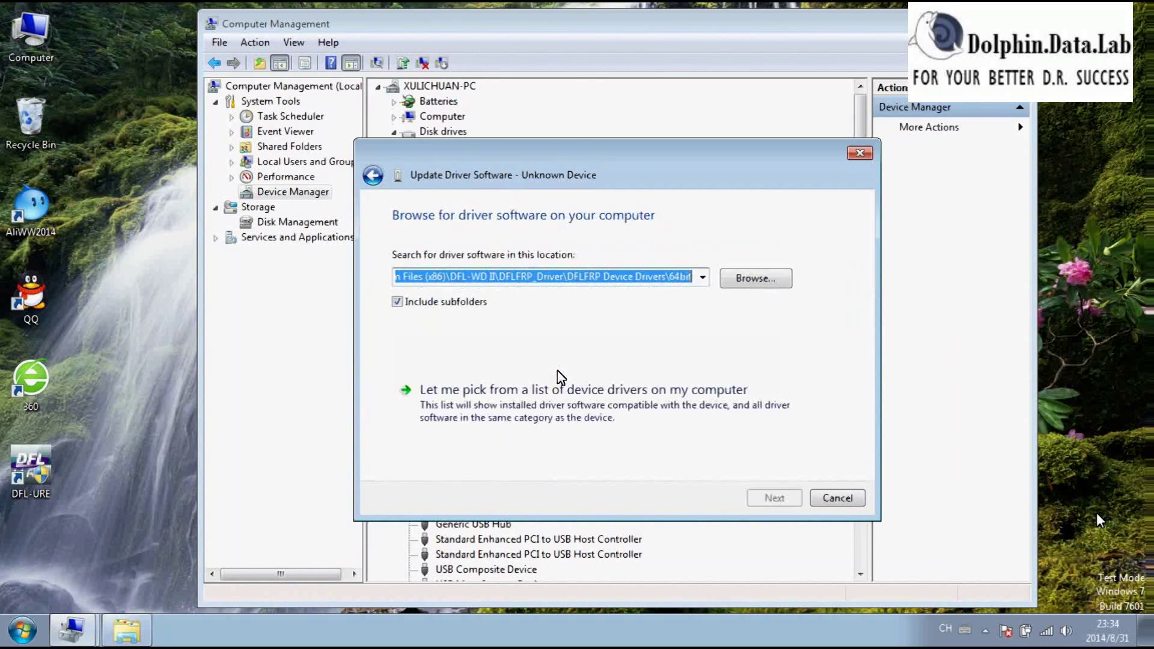
# Set the driver search location to C:\Program Files (x86)\DFL-URE\UREDevDriver\amd64.
pyautogui.click(752, 281)
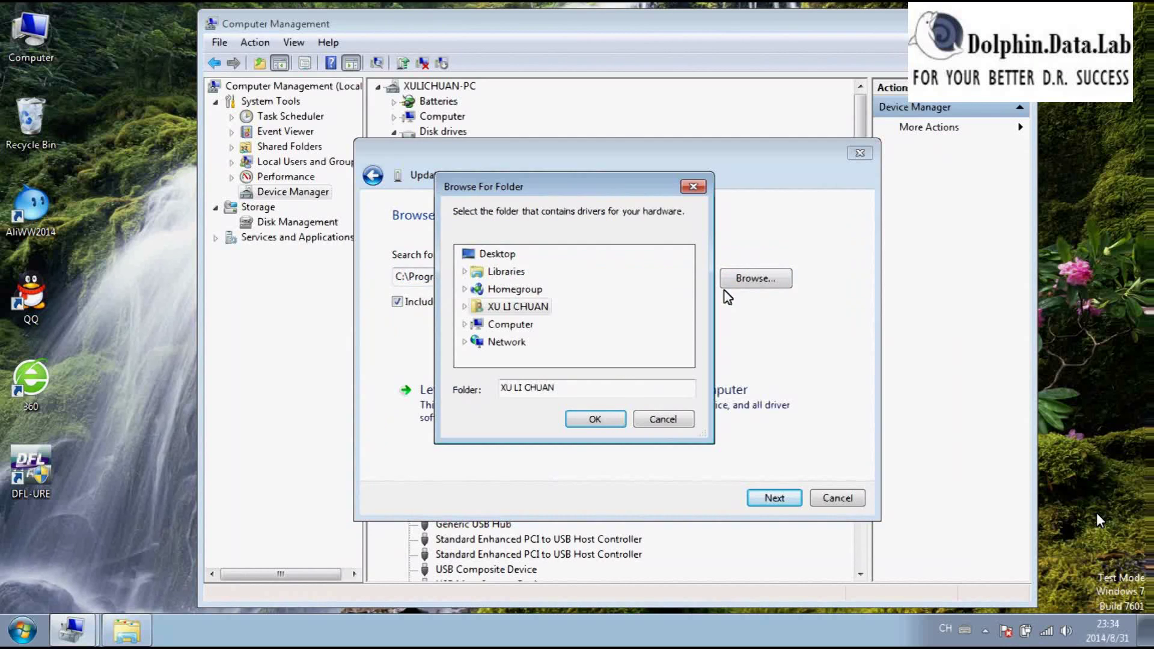
pyautogui.doubleClick(519, 326)
pyautogui.doubleClick(529, 291)
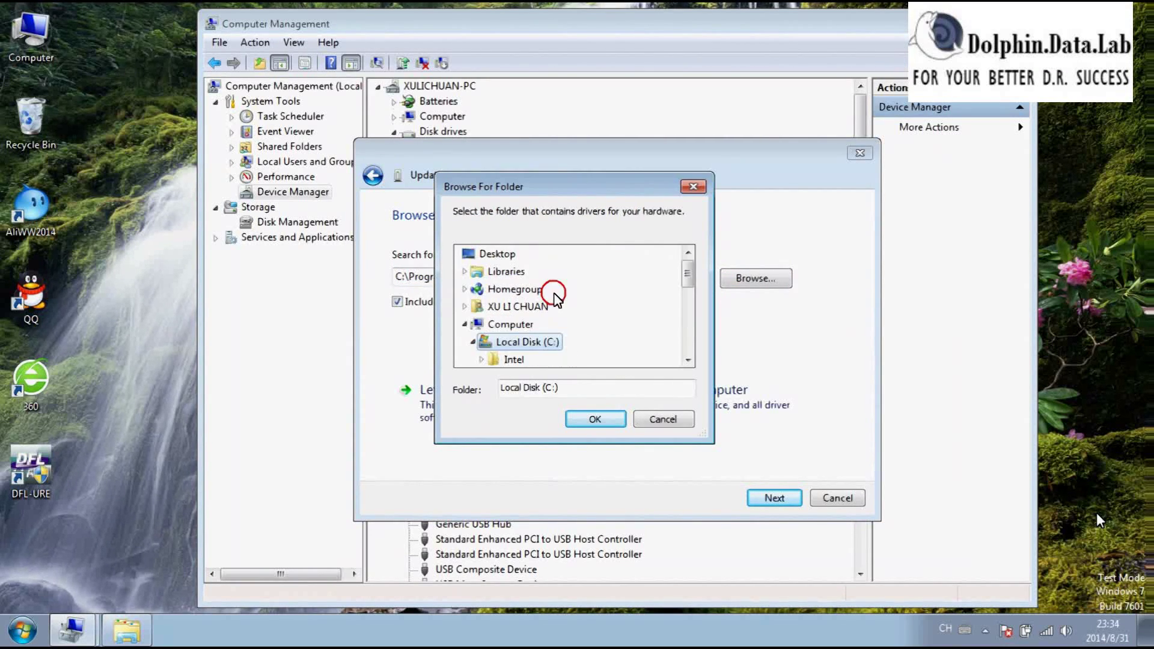
pyautogui.doubleClick(571, 307)
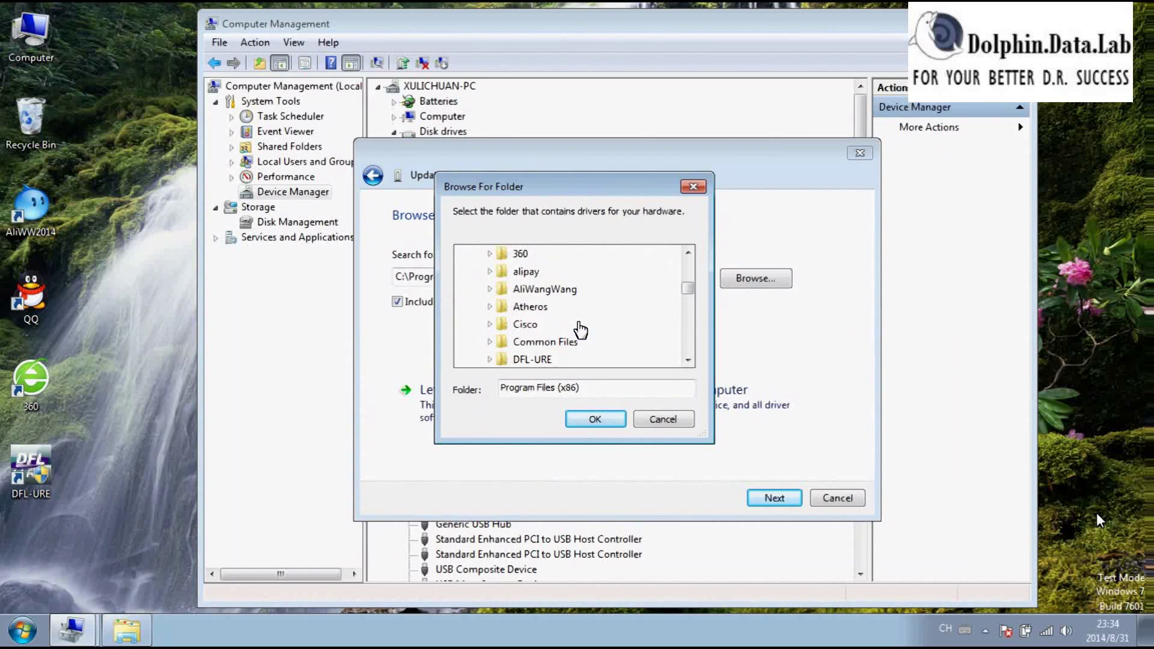
pyautogui.doubleClick(535, 359)
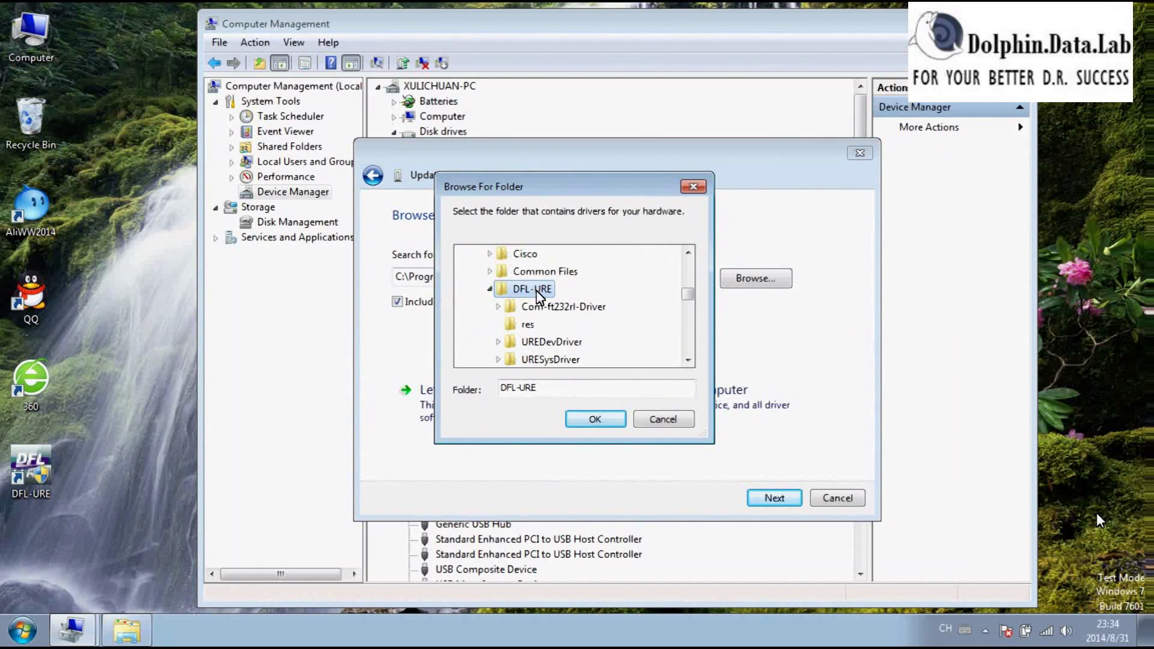
pyautogui.scroll(-1, 638, 344)
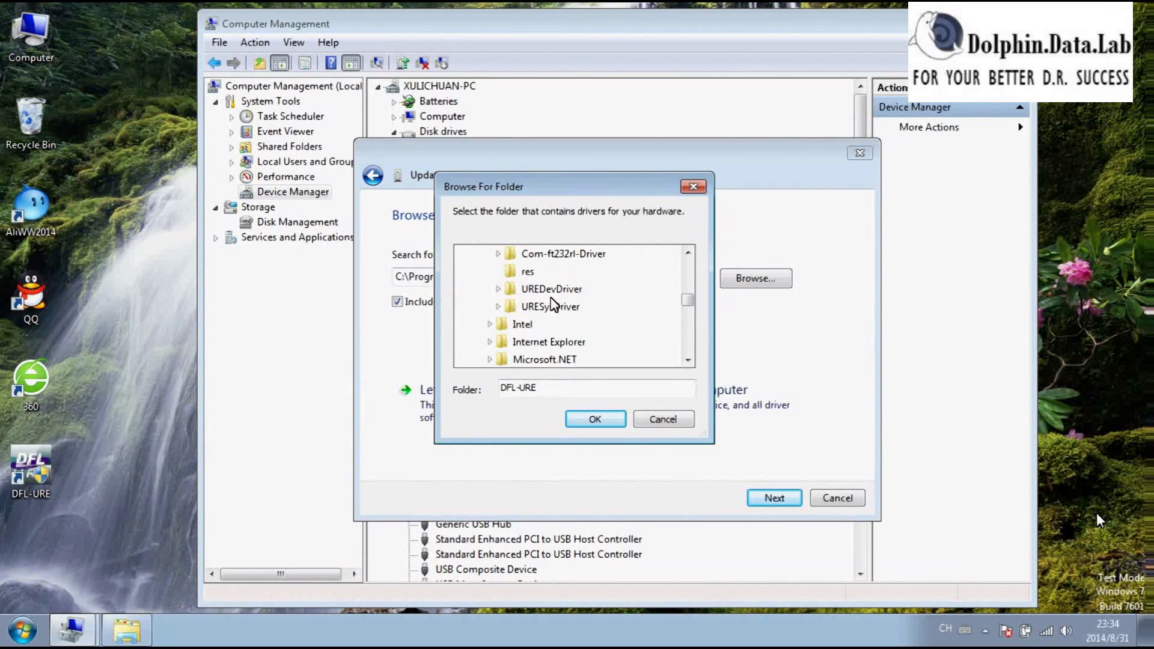
pyautogui.doubleClick(559, 290)
pyautogui.scroll(-1, 619, 338)
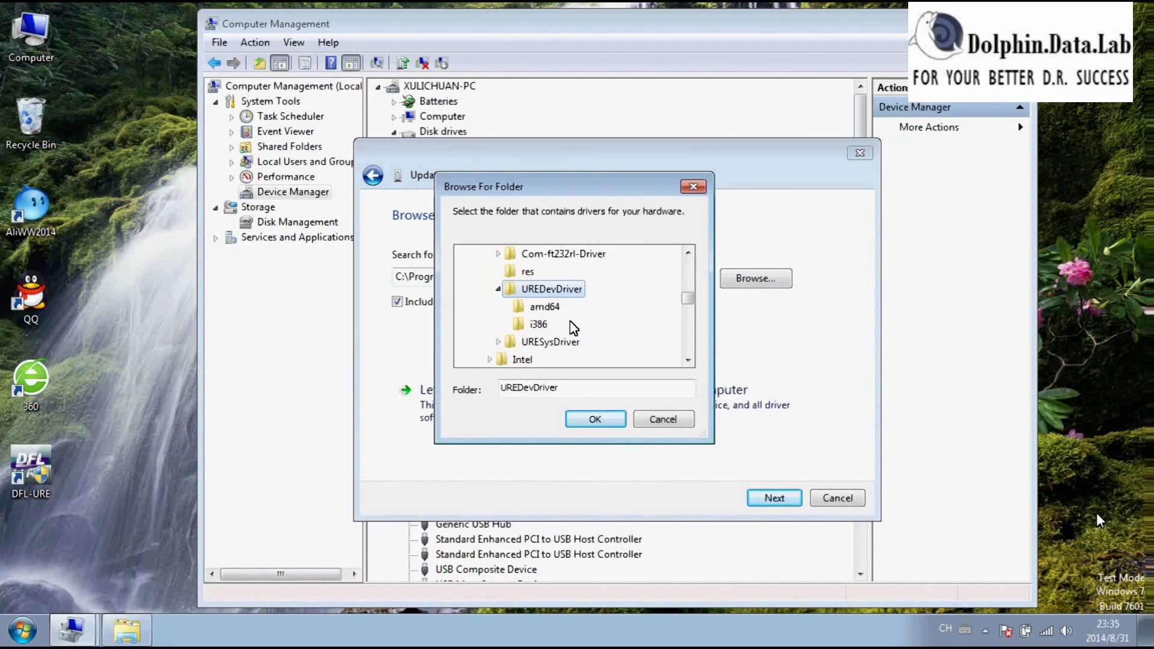
pyautogui.click(548, 307)
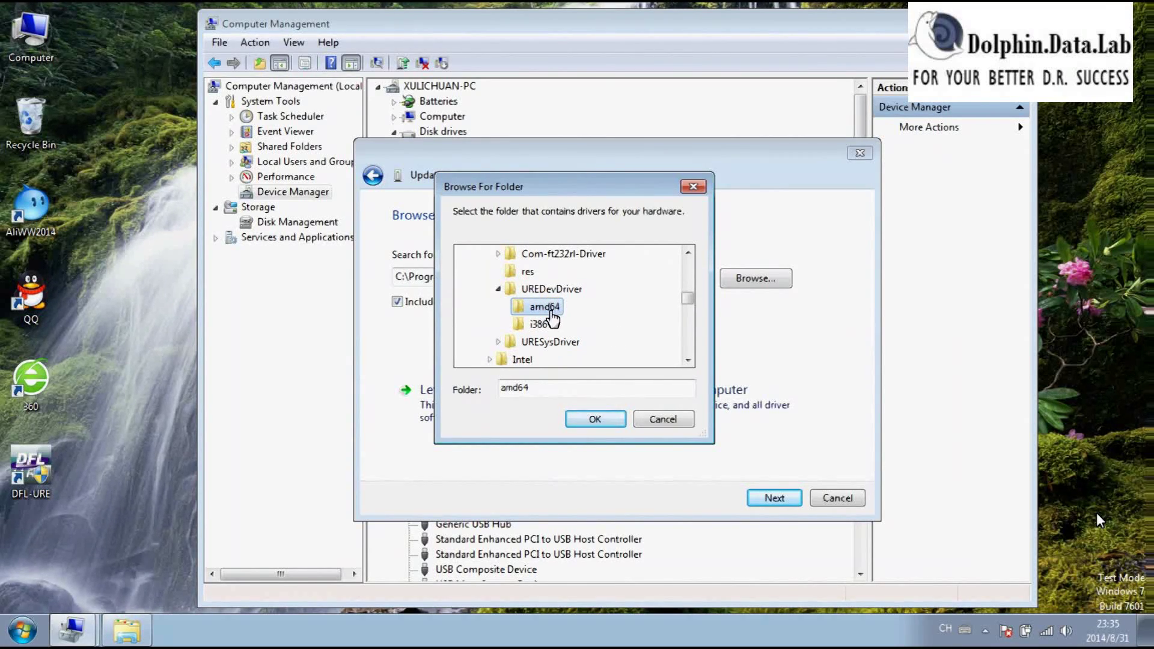
pyautogui.click(586, 420)
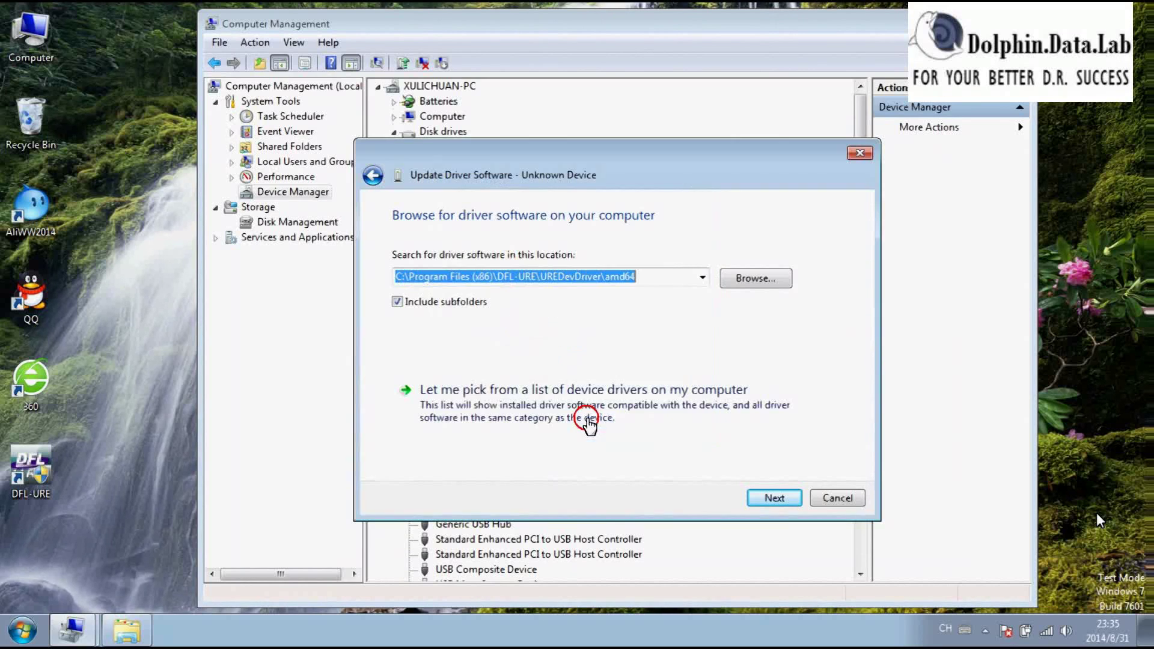
# Run the driver installation from the chosen folder, and close the Program Compatibility Assistant and the Update Driver Software wizard.
pyautogui.click(771, 499)
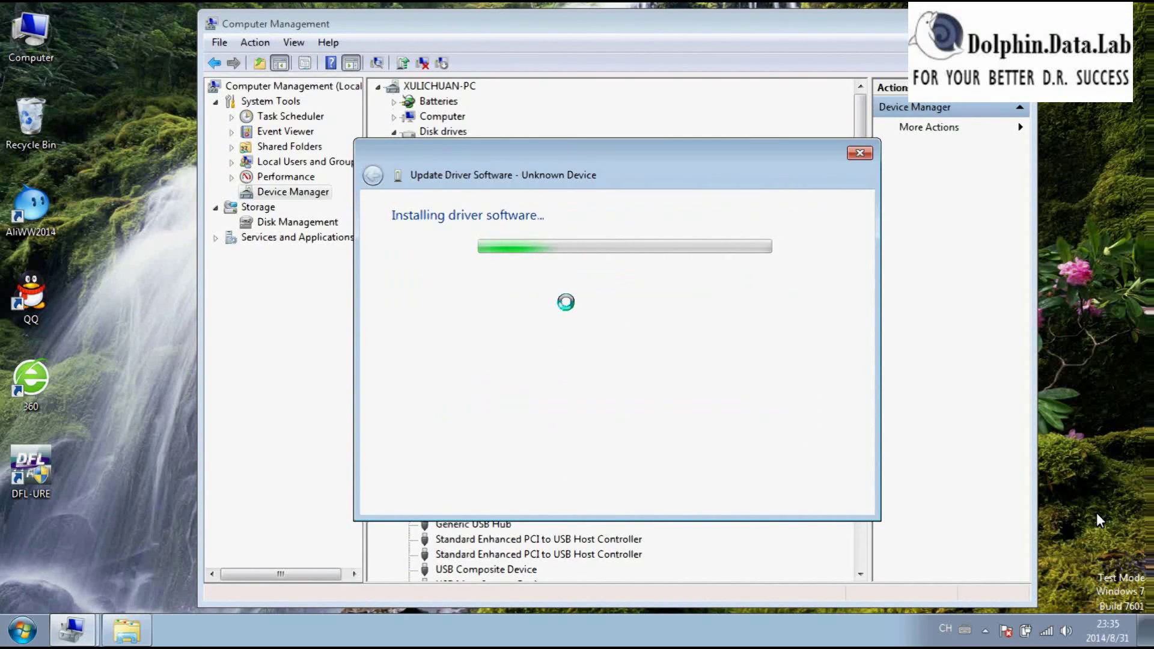
pyautogui.click(535, 328)
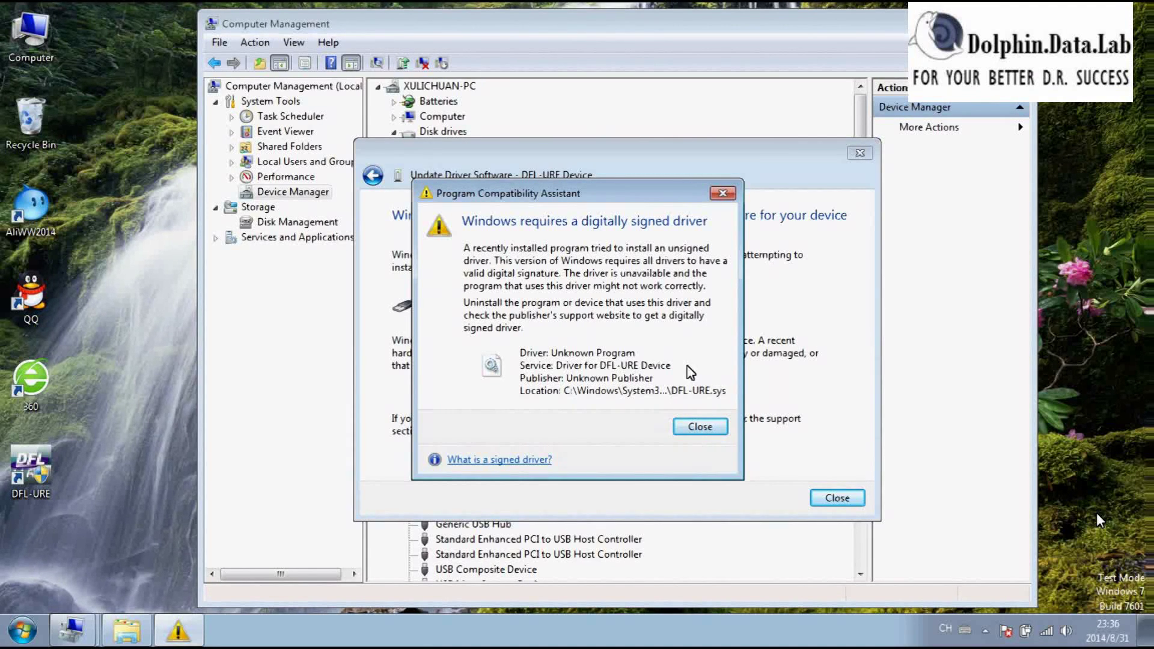
pyautogui.click(699, 429)
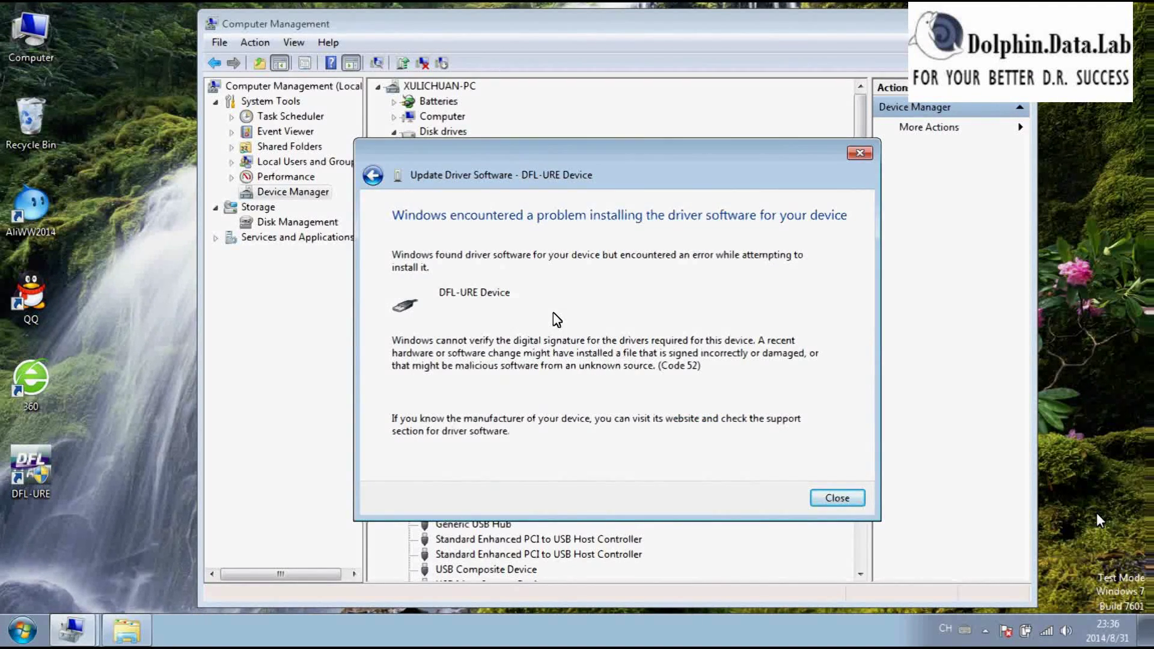
pyautogui.click(837, 498)
pyautogui.scroll(-1, 595, 426)
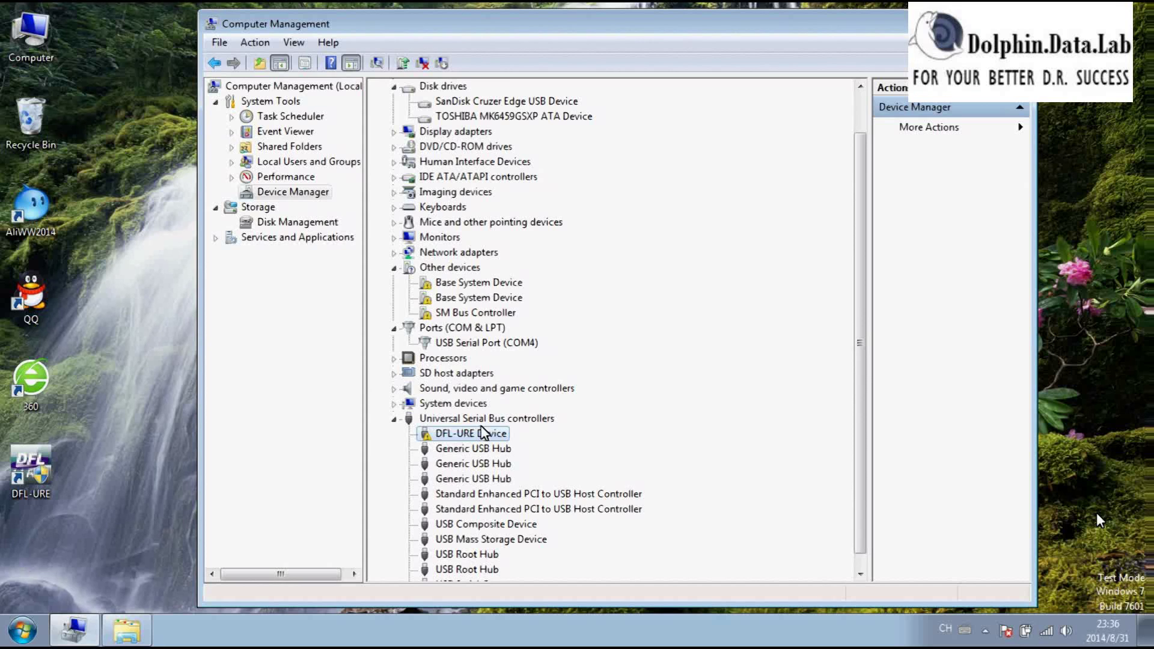
# View the driver folders in C:\Program Files (x86)\DFL-URE and minimize the folder window.
pyautogui.scroll(1, 484, 431)
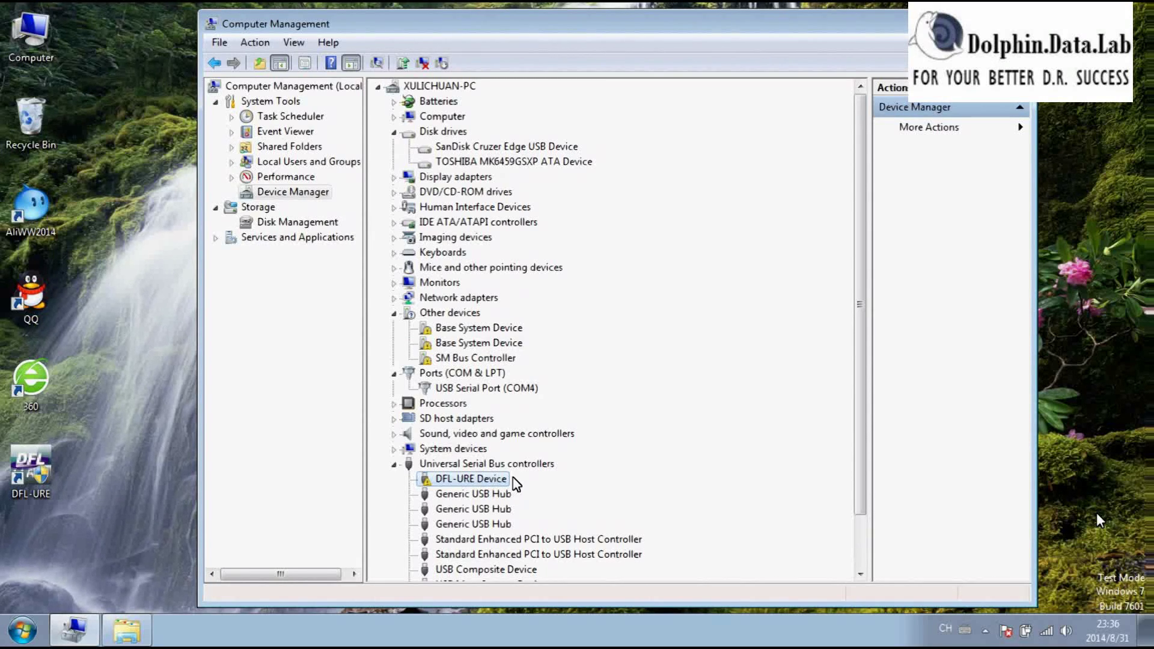
pyautogui.doubleClick(41, 38)
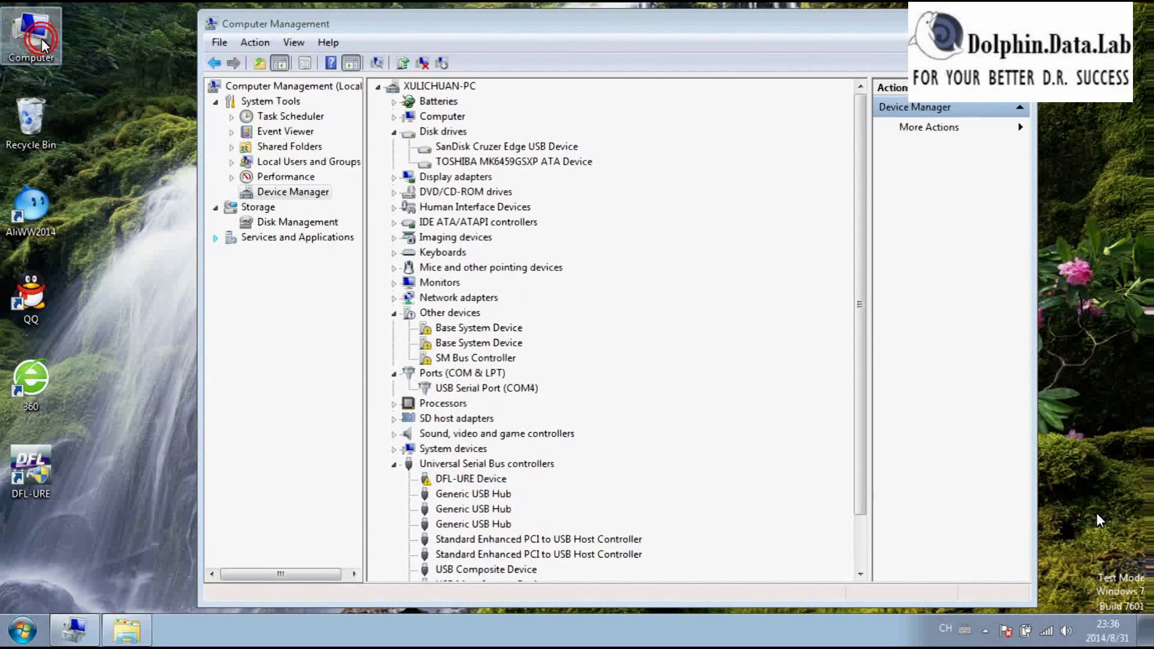
pyautogui.click(530, 230)
pyautogui.doubleClick(530, 229)
pyautogui.doubleClick(508, 265)
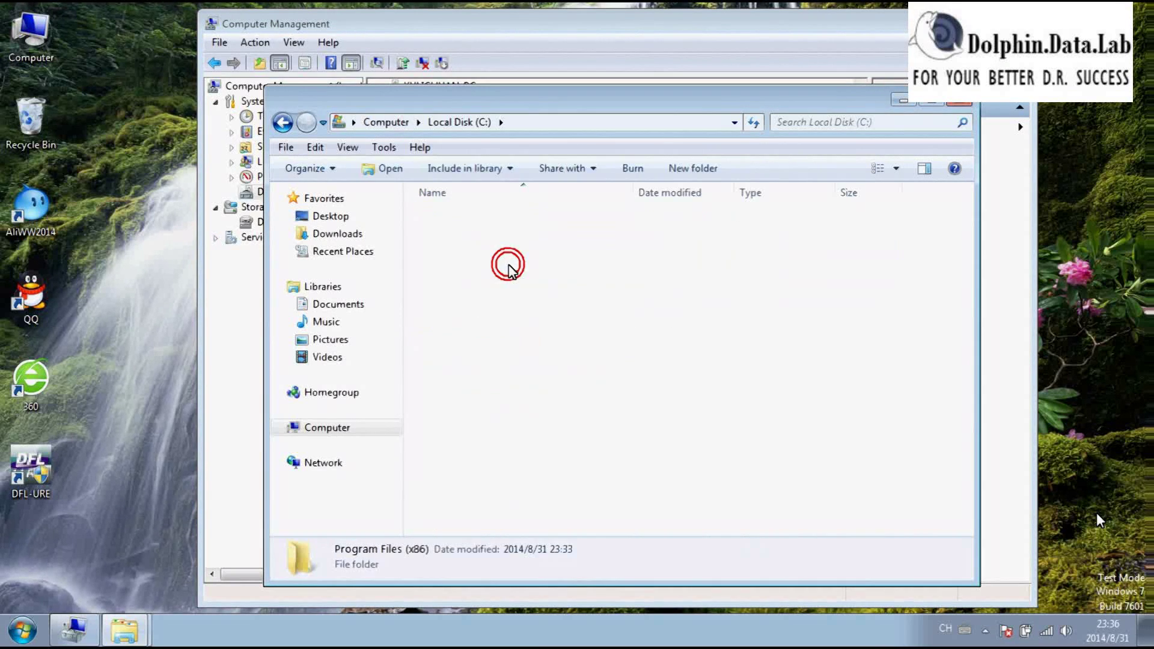
pyautogui.click(495, 325)
pyautogui.doubleClick(496, 325)
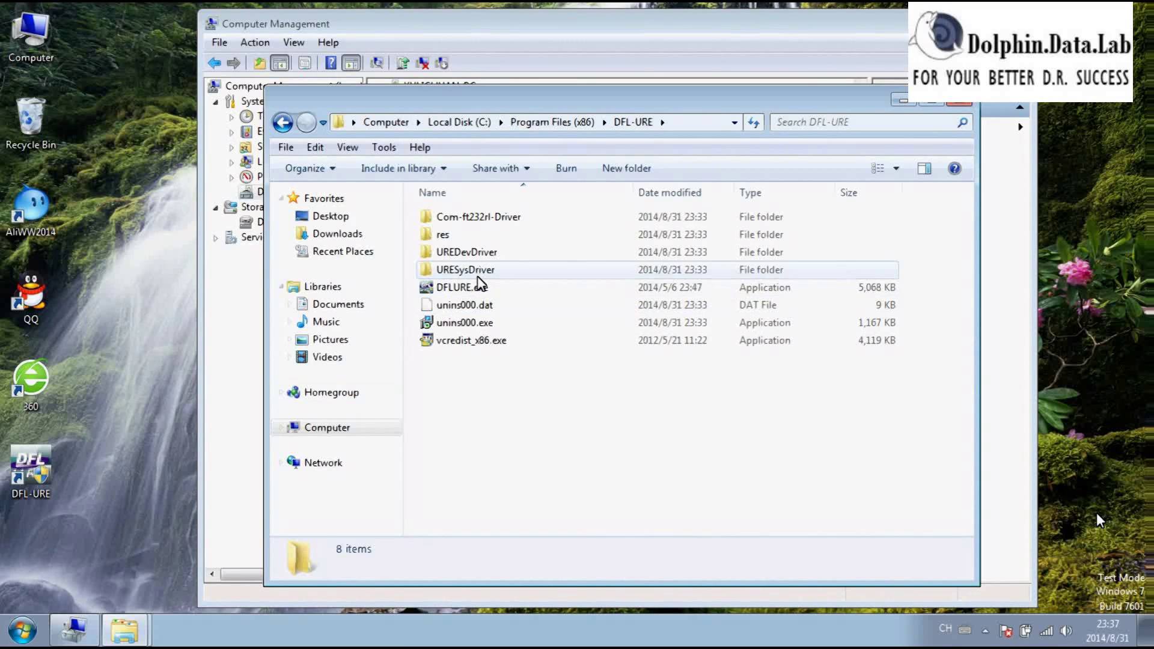
pyautogui.click(901, 101)
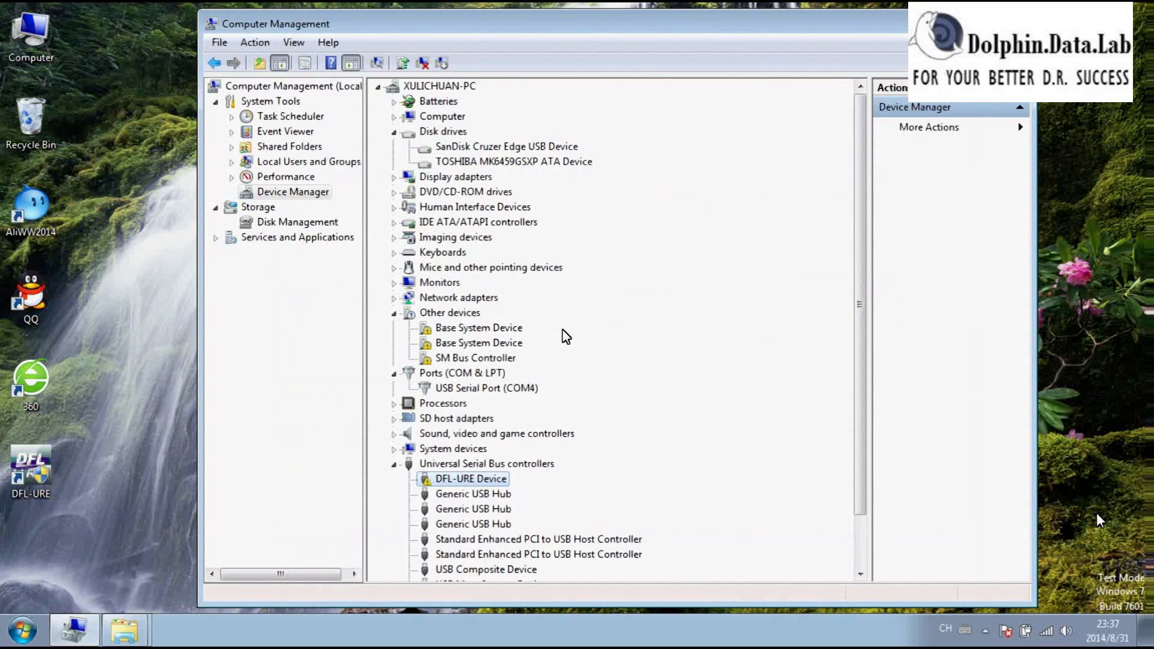
pyautogui.click(311, 340)
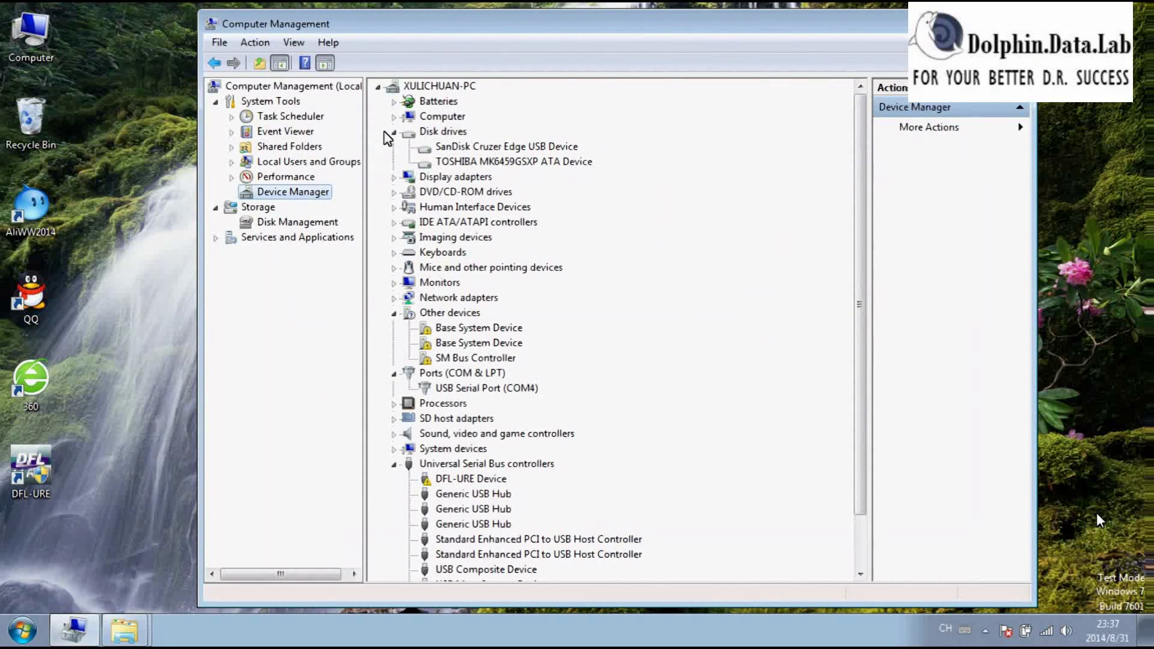
pyautogui.click(262, 41)
pyautogui.click(318, 385)
pyautogui.click(263, 42)
pyautogui.moveTo(293, 47)
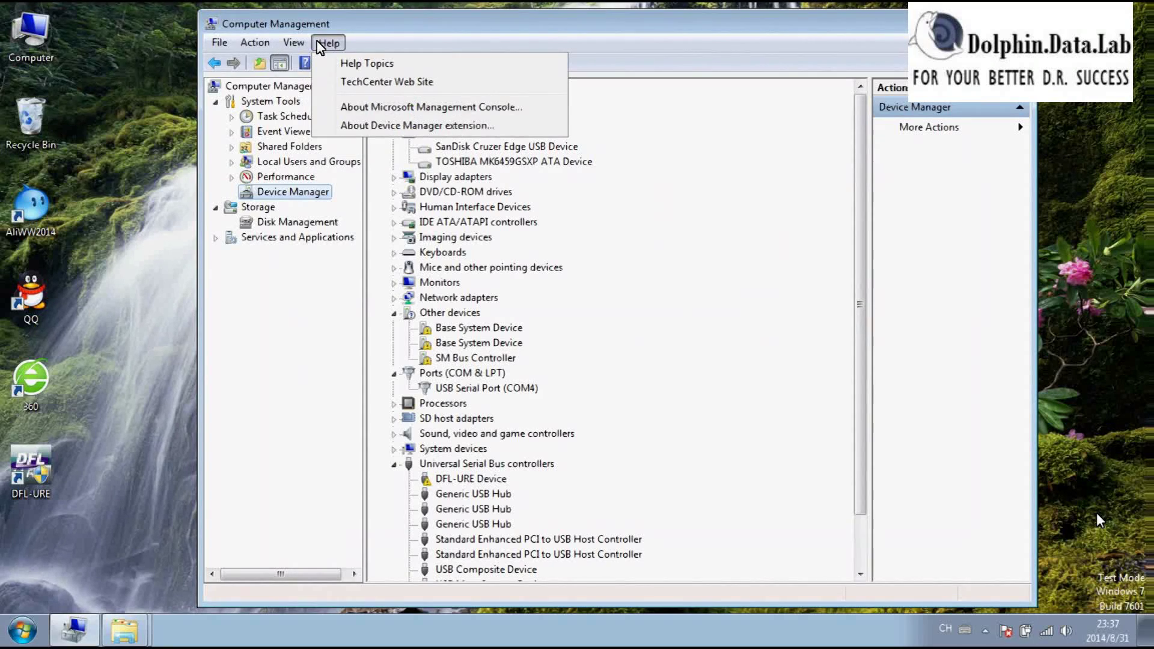
pyautogui.moveTo(232, 54)
pyautogui.click(297, 335)
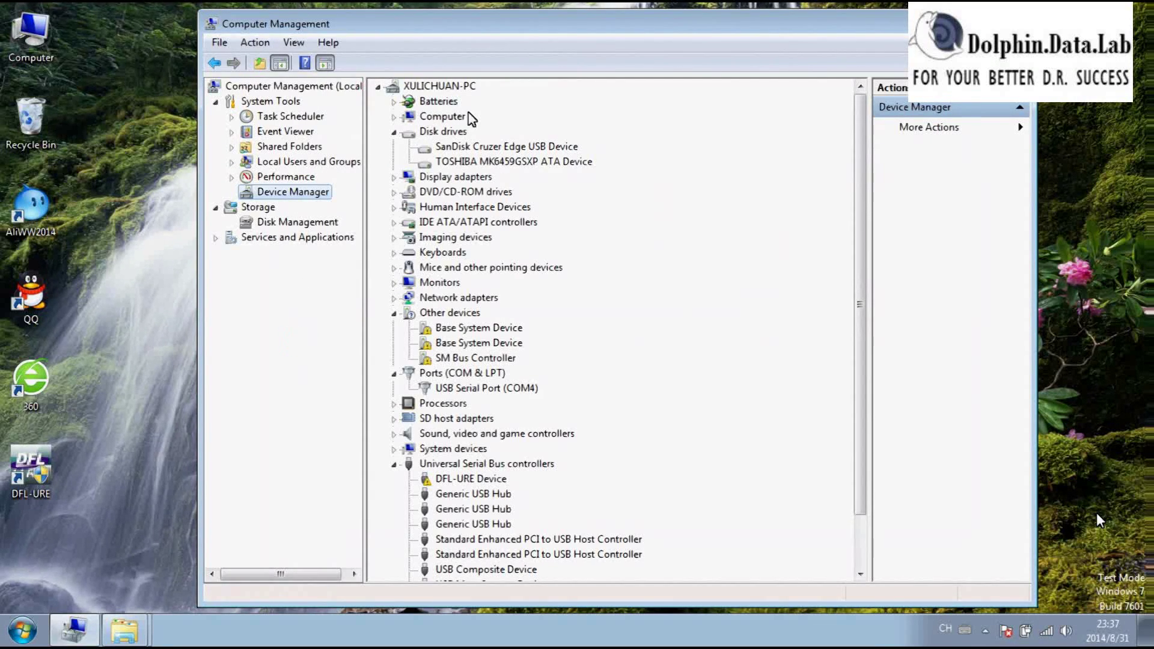
pyautogui.click(452, 86)
pyautogui.rightClick(454, 88)
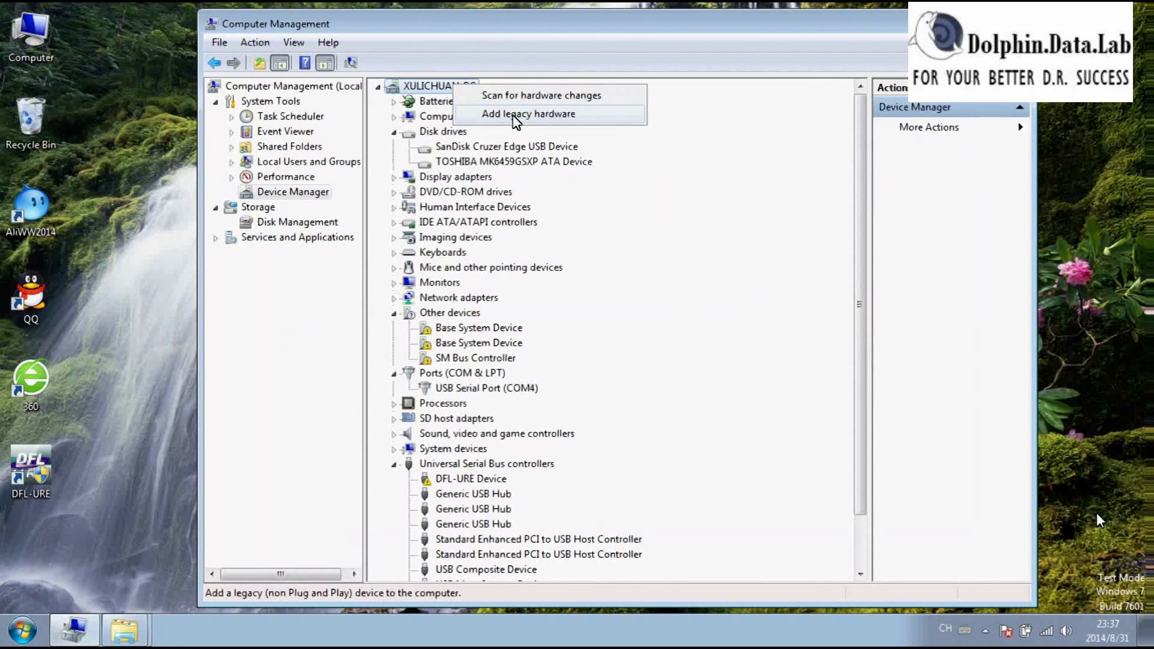
pyautogui.click(279, 382)
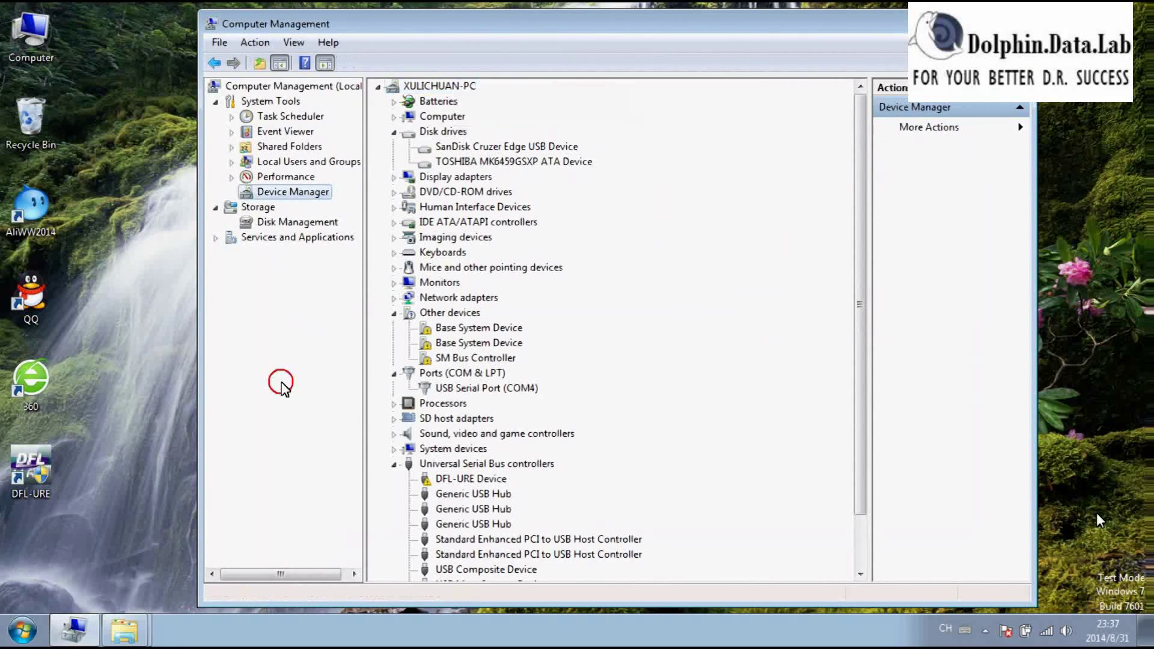
# Start adding legacy hardware to the computer, choosing manual selection from a list and proceeding with all device types.
pyautogui.rightClick(457, 95)
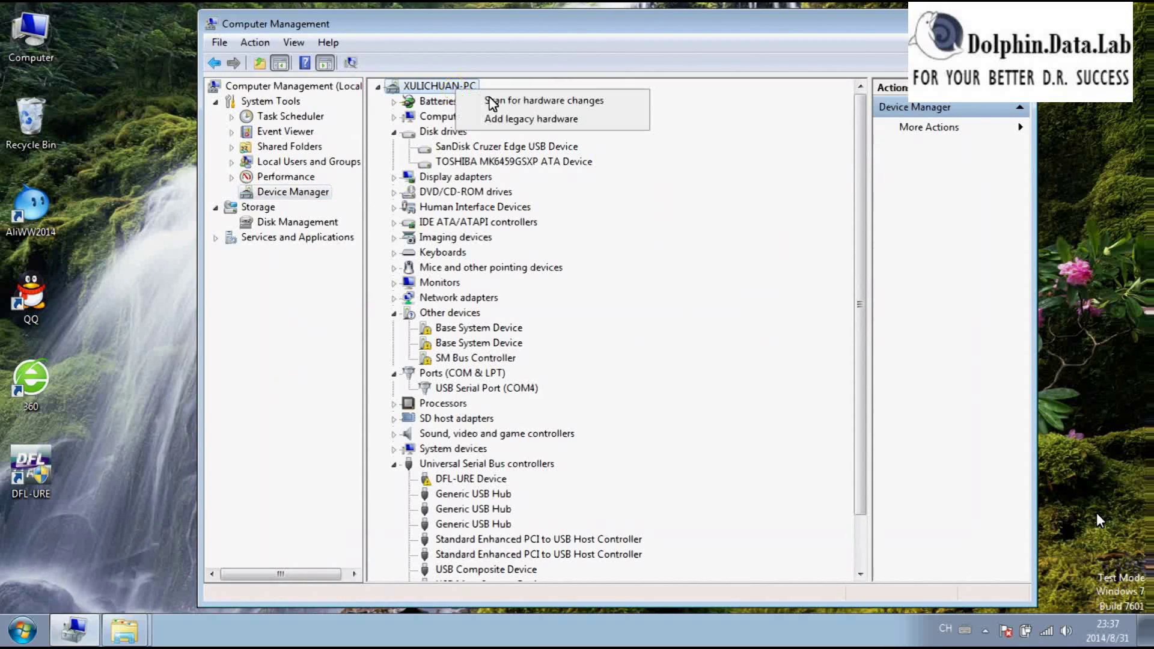
pyautogui.click(527, 120)
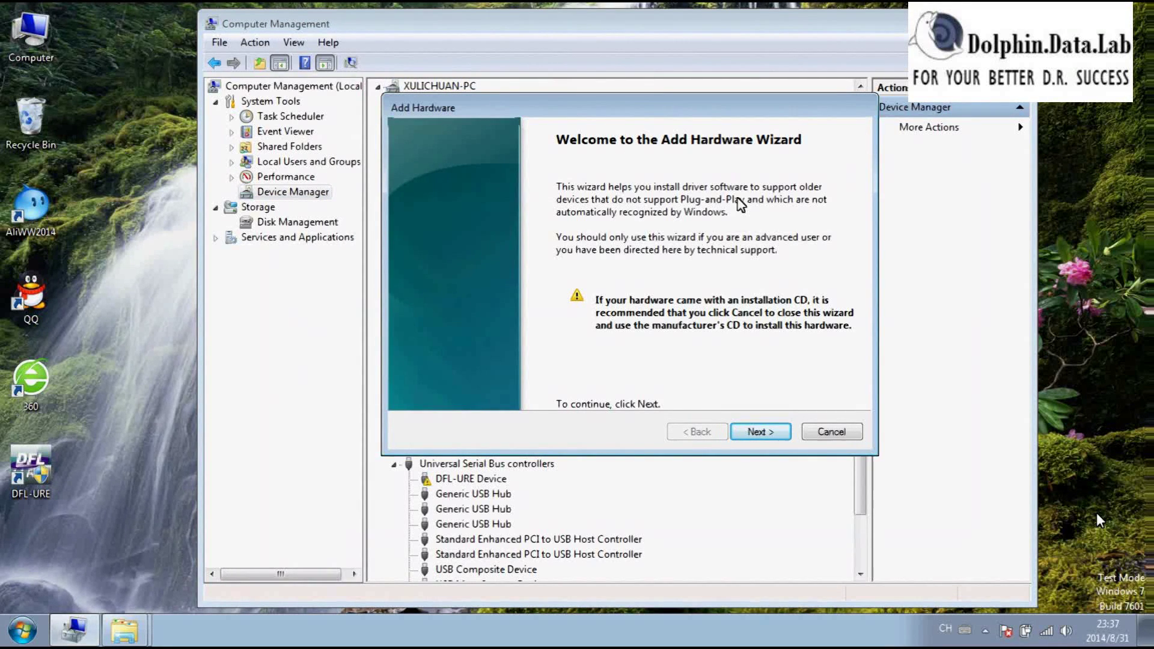
pyautogui.click(761, 433)
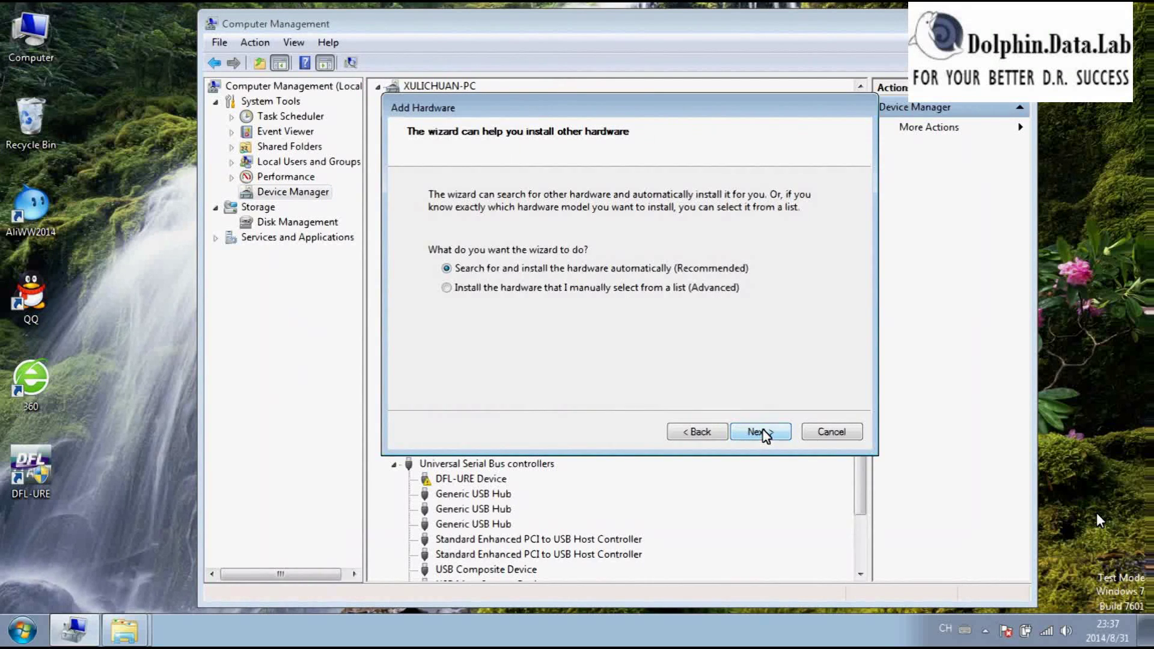
pyautogui.click(515, 291)
pyautogui.click(761, 431)
pyautogui.click(775, 429)
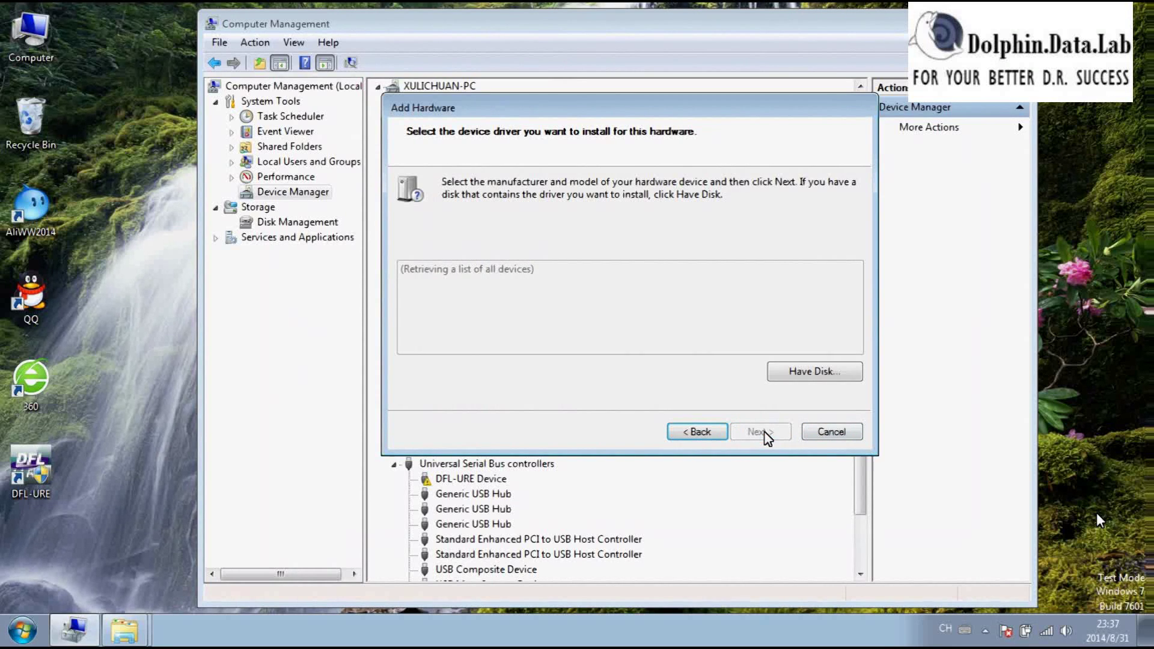
# Choose to install the driver from disk and browse to C:\Program Files (x86)\DFL-URE.
pyautogui.click(803, 369)
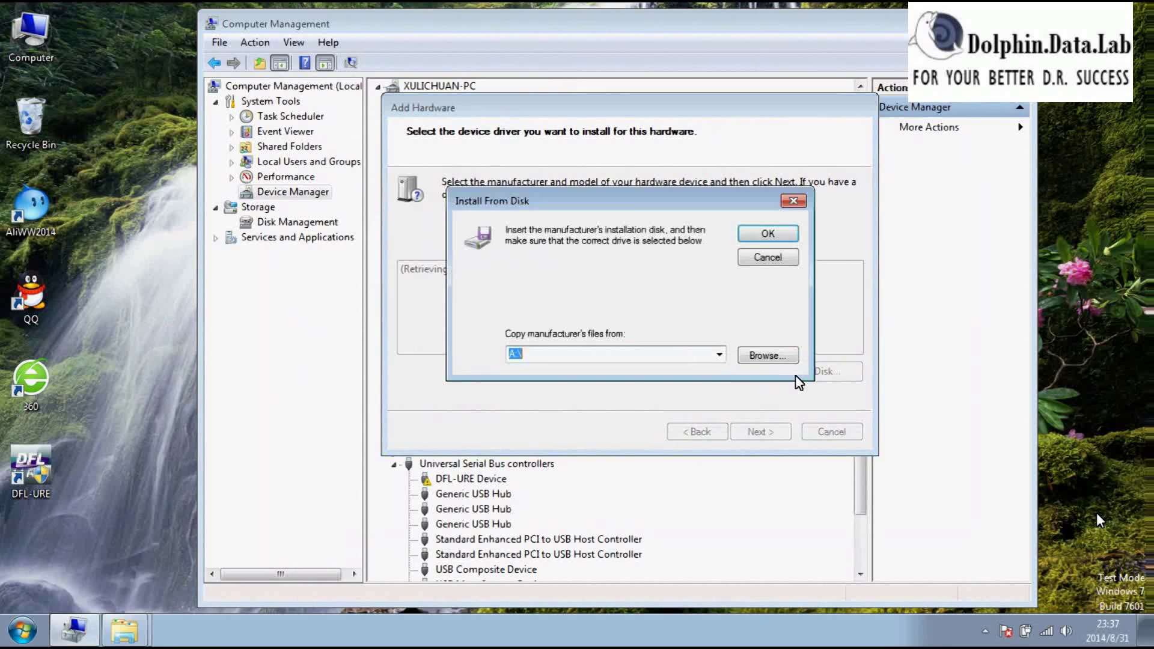
pyautogui.click(776, 351)
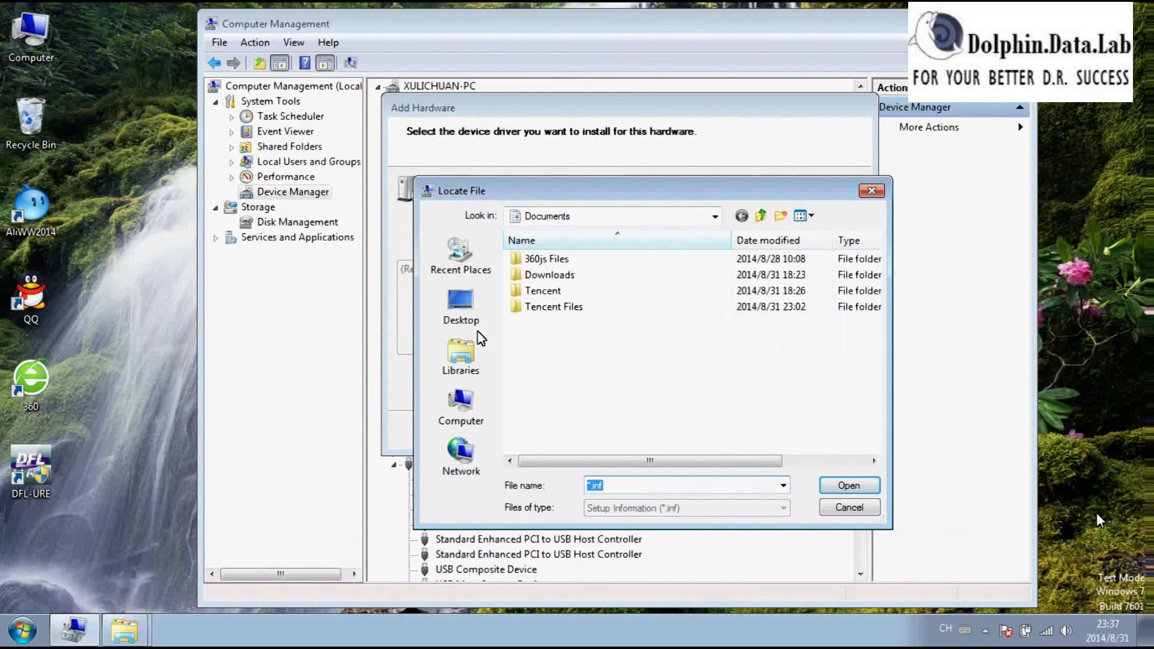
pyautogui.click(478, 422)
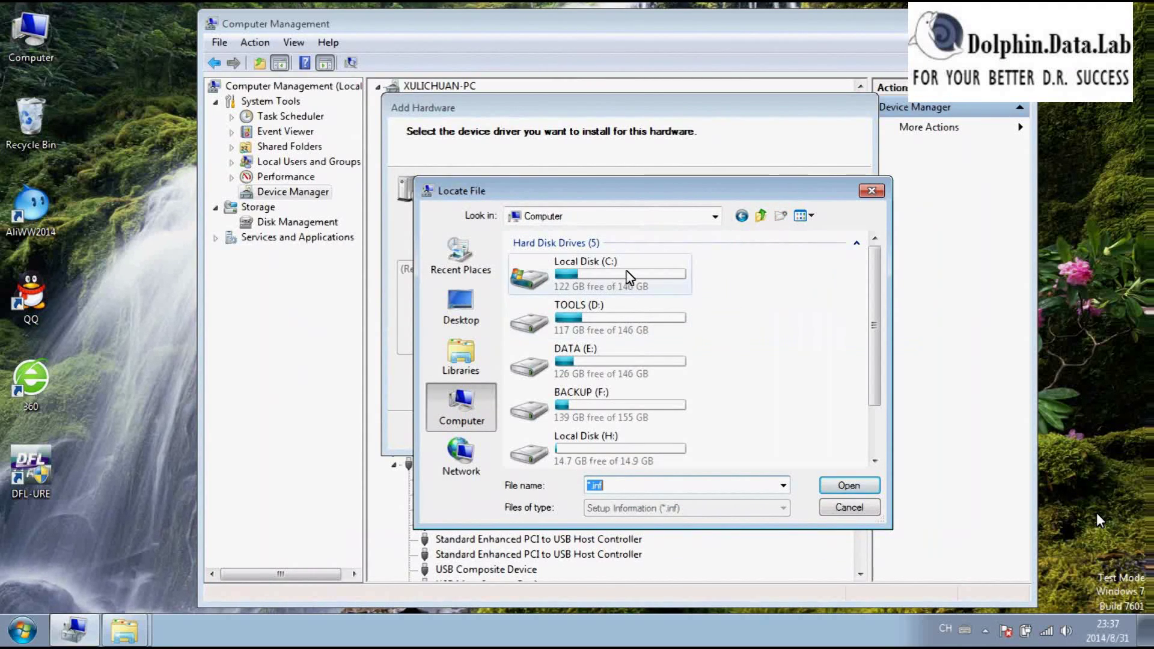
pyautogui.doubleClick(631, 287)
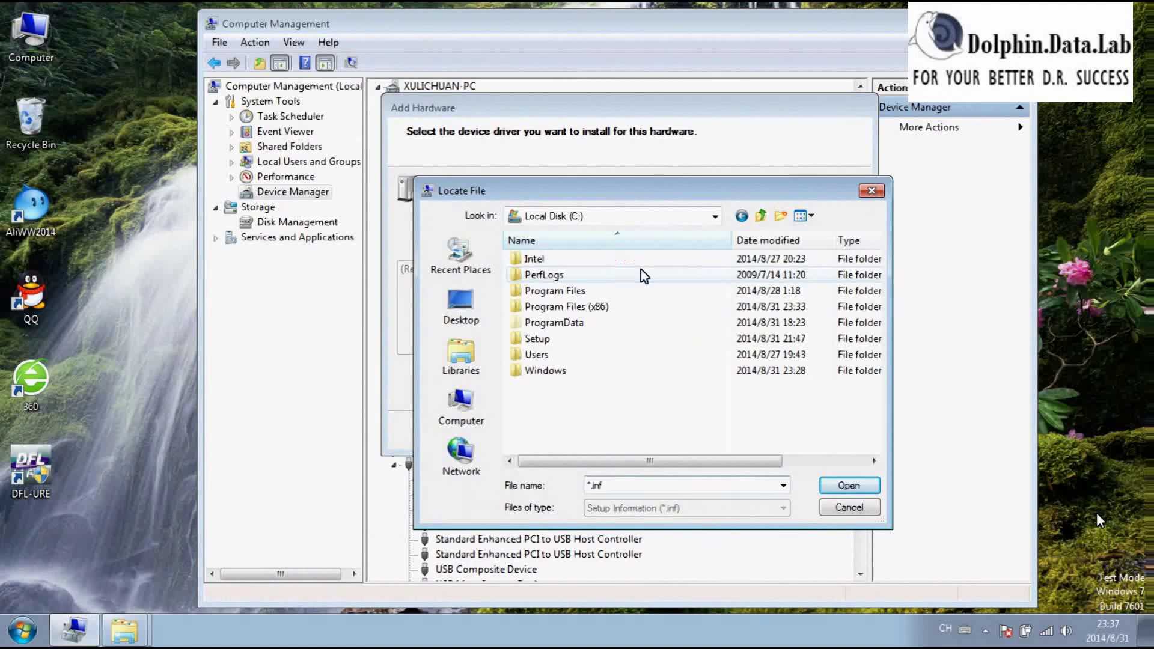
pyautogui.doubleClick(604, 307)
pyautogui.click(572, 354)
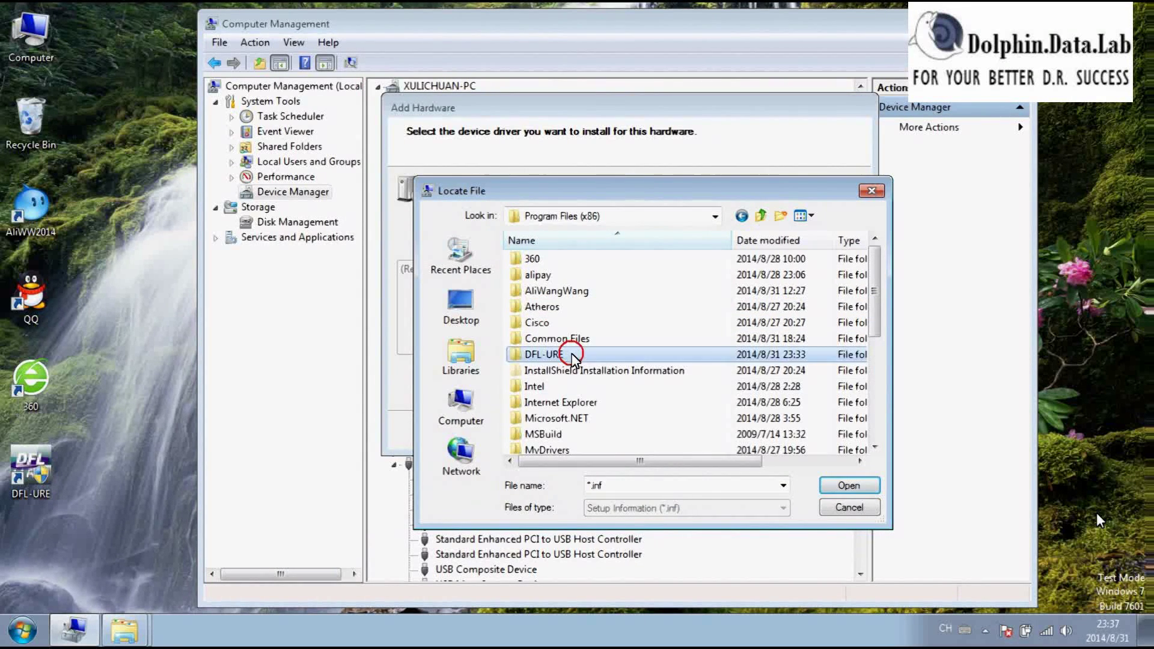
pyautogui.doubleClick(573, 355)
# Select DFLURE.inf in the URESysDriver\amd64 folder and accept it as the driver source.
pyautogui.click(575, 308)
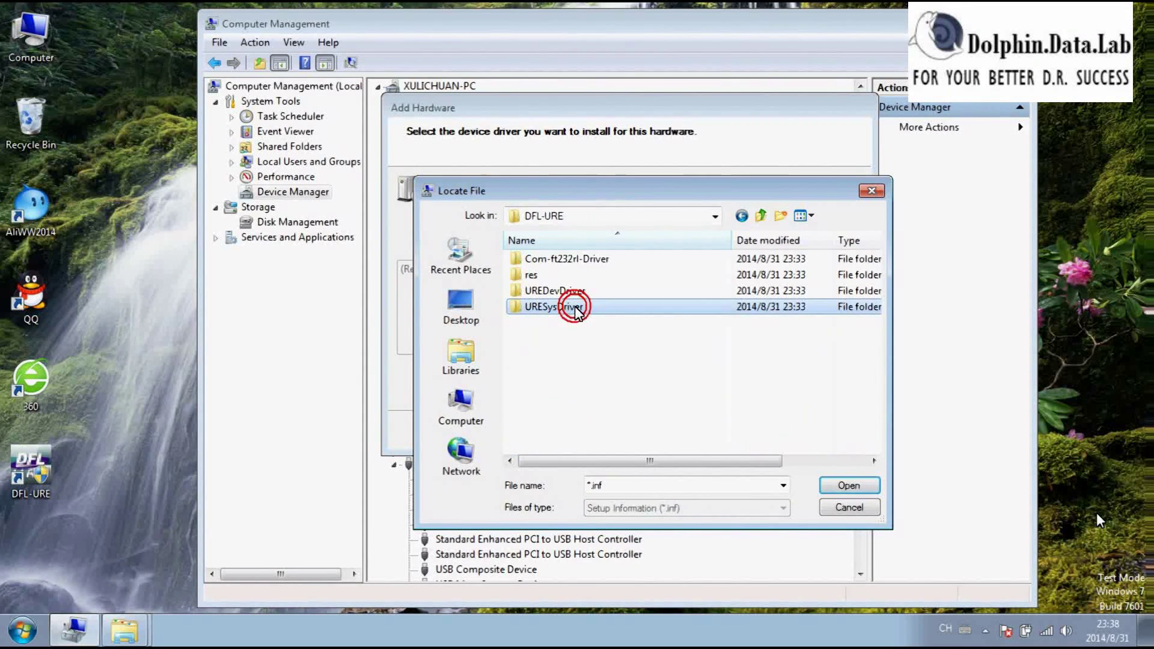
pyautogui.click(603, 307)
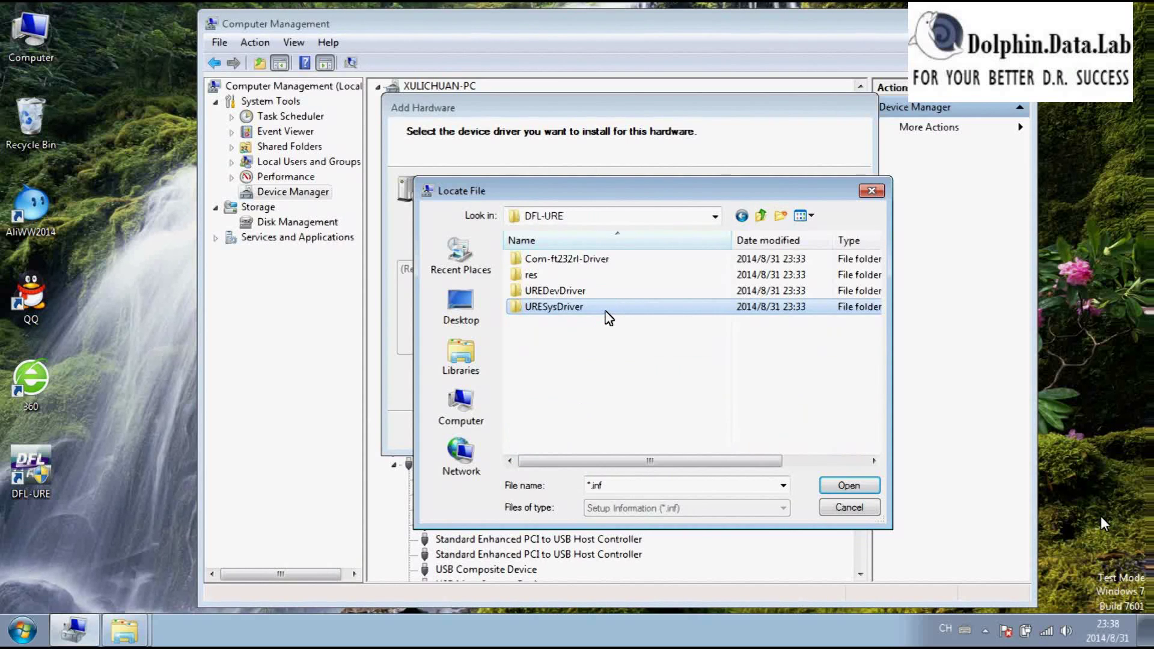
pyautogui.doubleClick(606, 310)
pyautogui.click(565, 268)
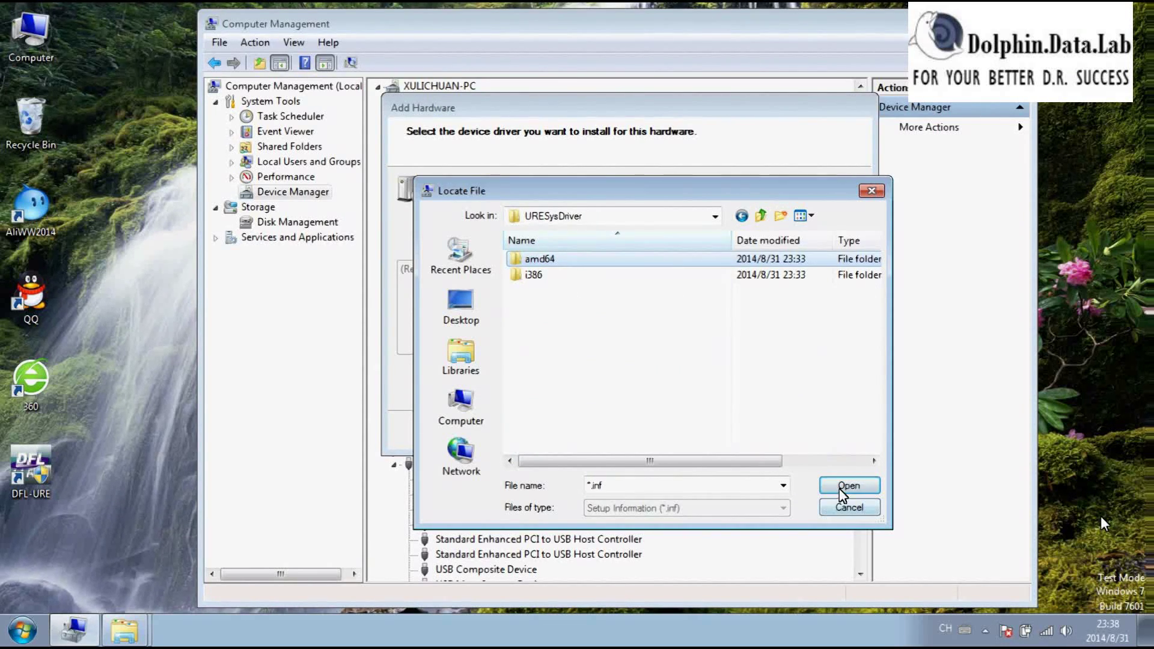
pyautogui.doubleClick(576, 260)
pyautogui.click(575, 261)
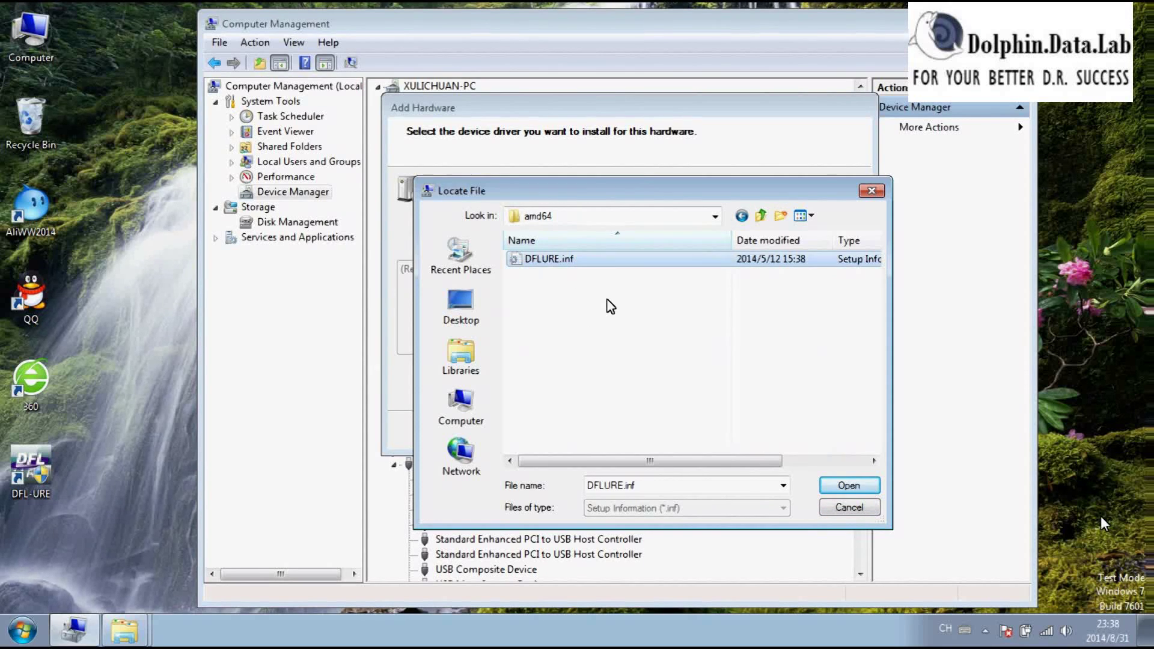
pyautogui.click(849, 485)
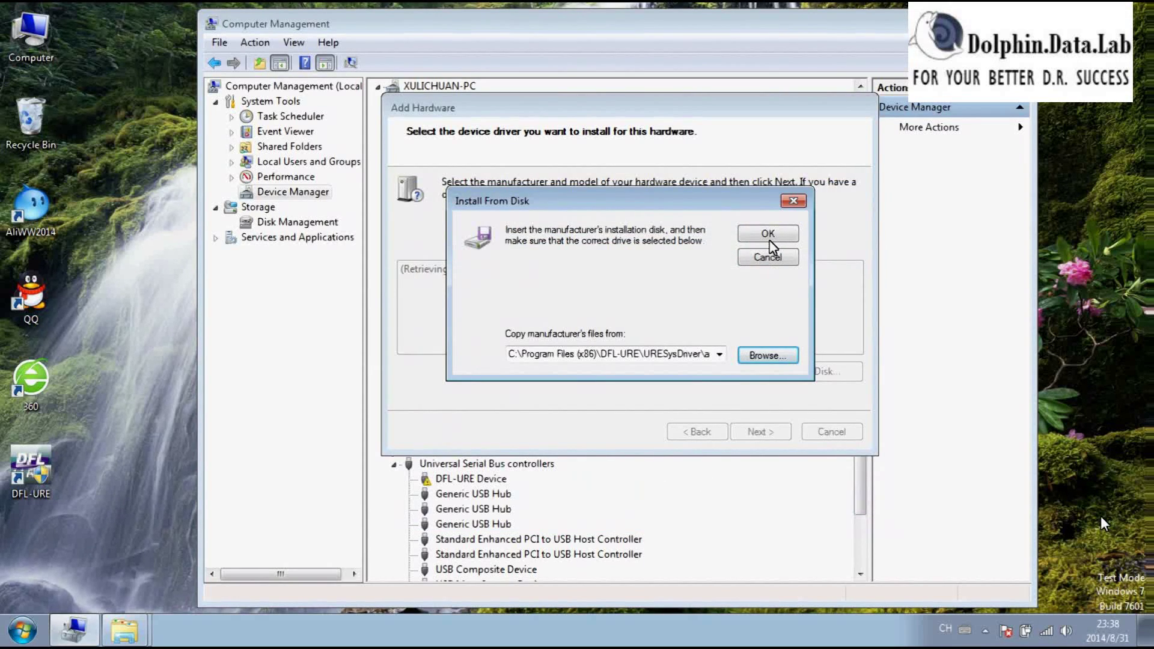
pyautogui.click(769, 236)
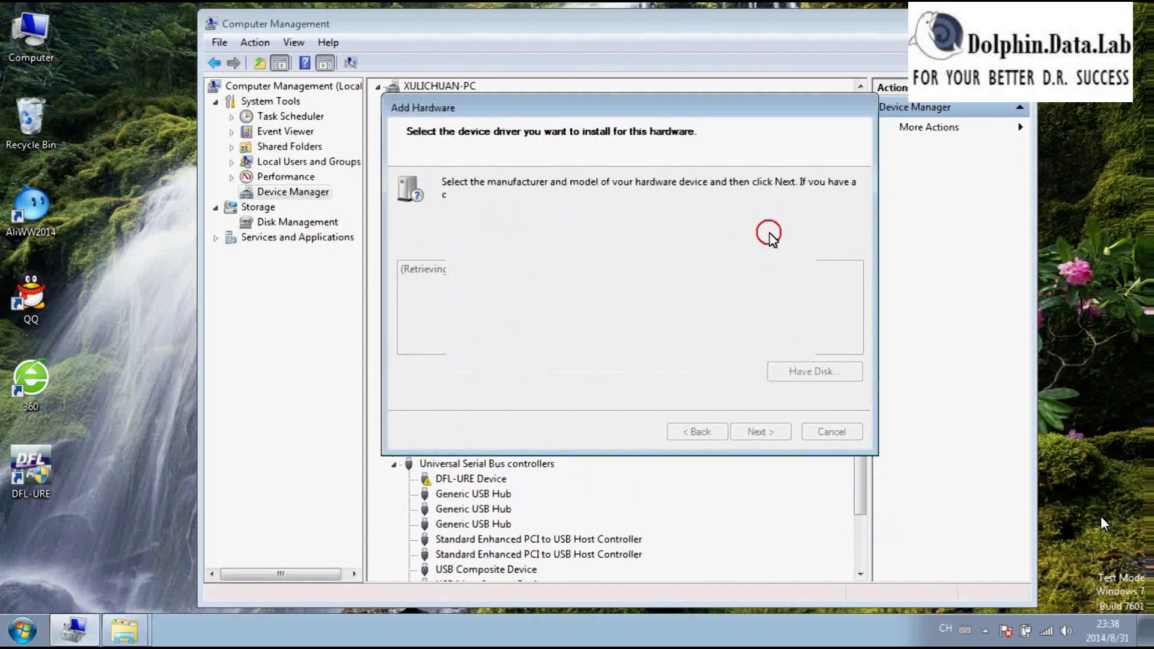
# Install the unsigned system driver anyway, then close the Program Compatibility Assistant and finish the Add Hardware wizard.
pyautogui.click(749, 437)
pyautogui.click(768, 432)
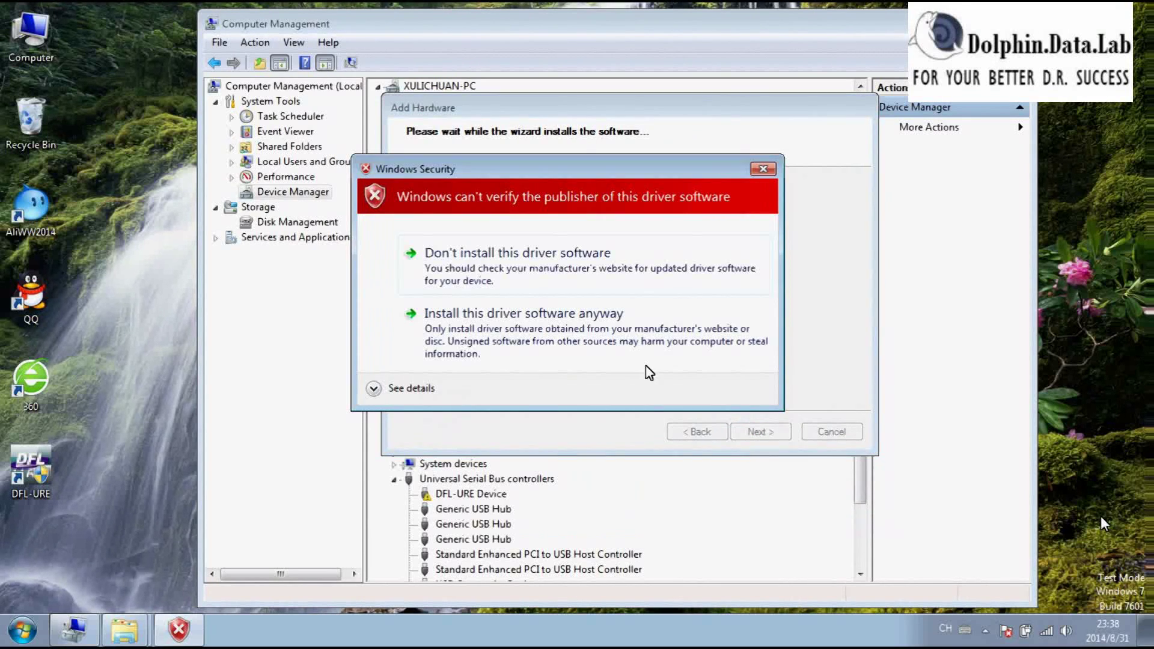
pyautogui.click(591, 340)
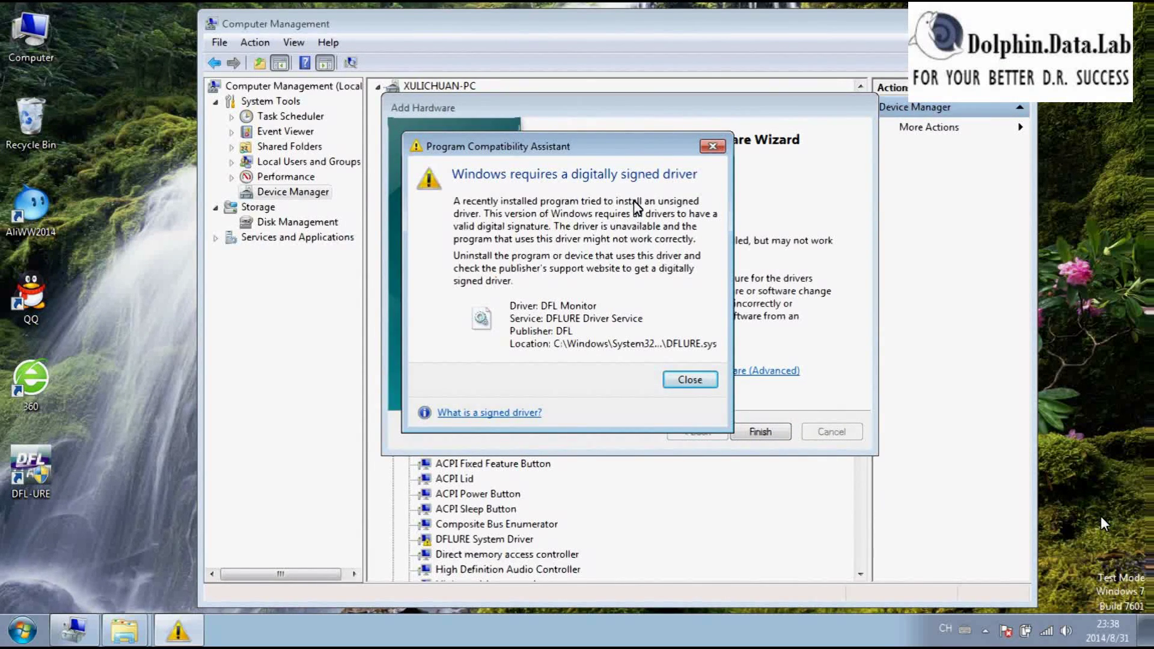
pyautogui.click(701, 385)
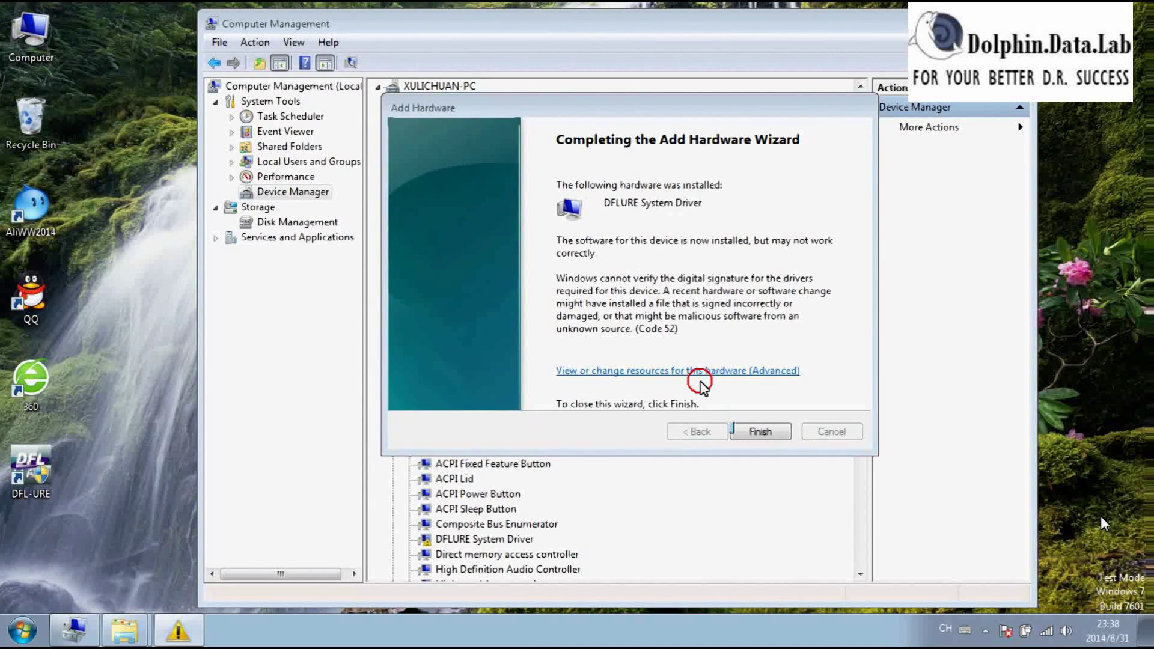
pyautogui.click(762, 432)
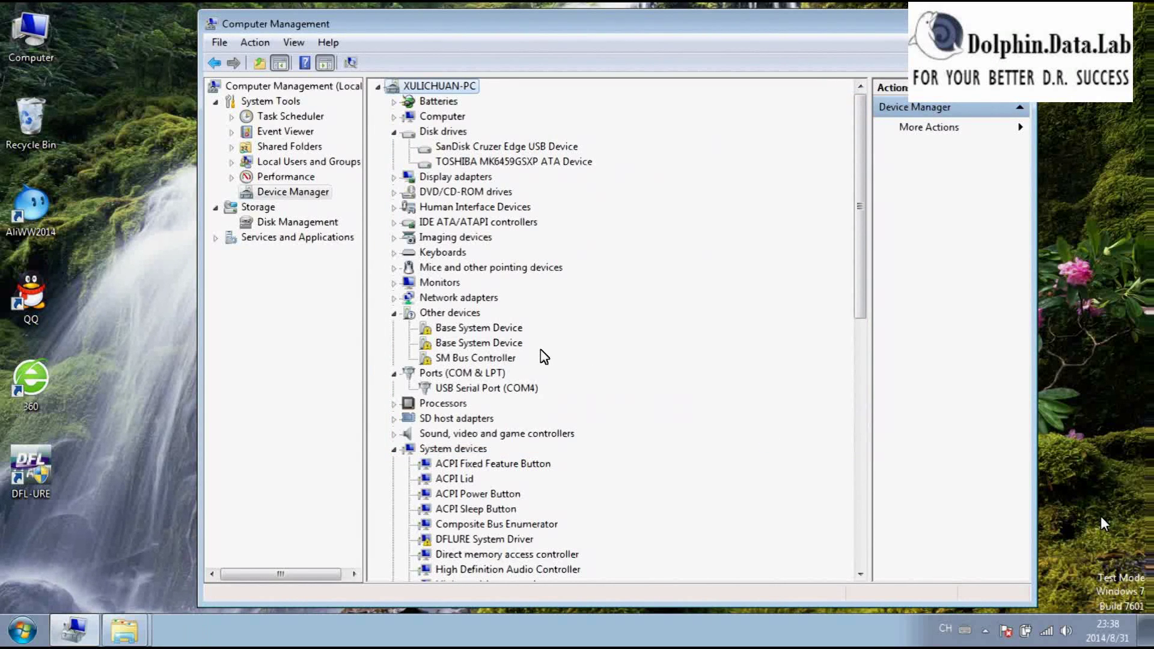
# Examine the DFLURE System Driver under System devices and the DFL-URE Device under Universal Serial Bus controllers.
pyautogui.scroll(-1, 541, 350)
pyautogui.scroll(-2, 526, 405)
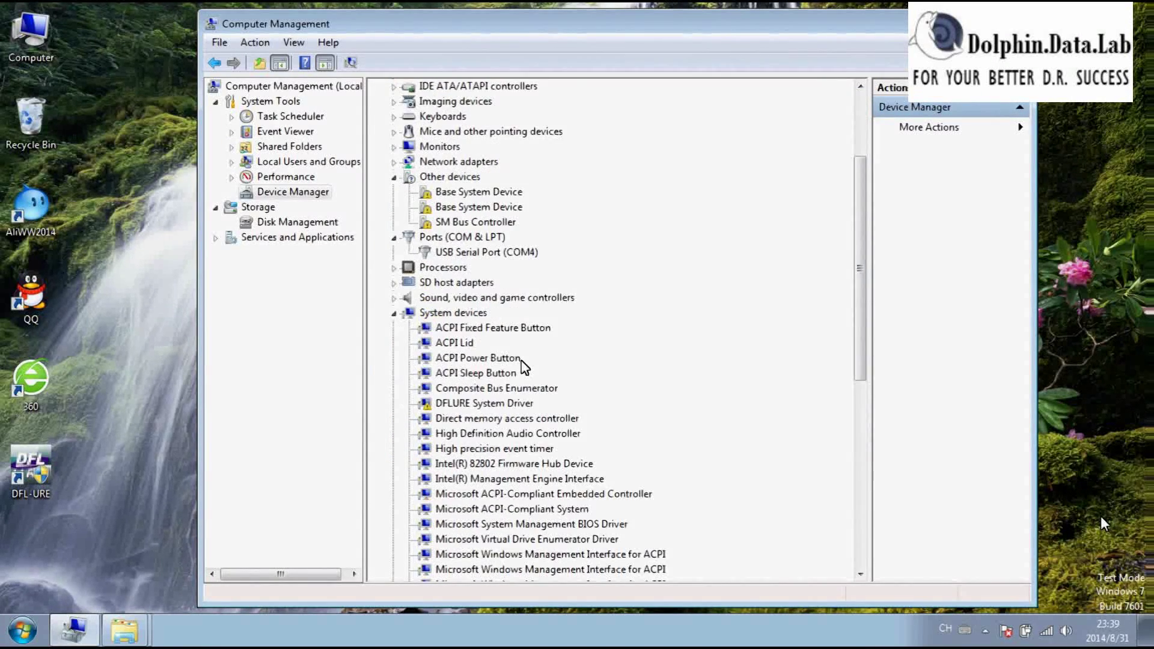
pyautogui.scroll(-1, 496, 406)
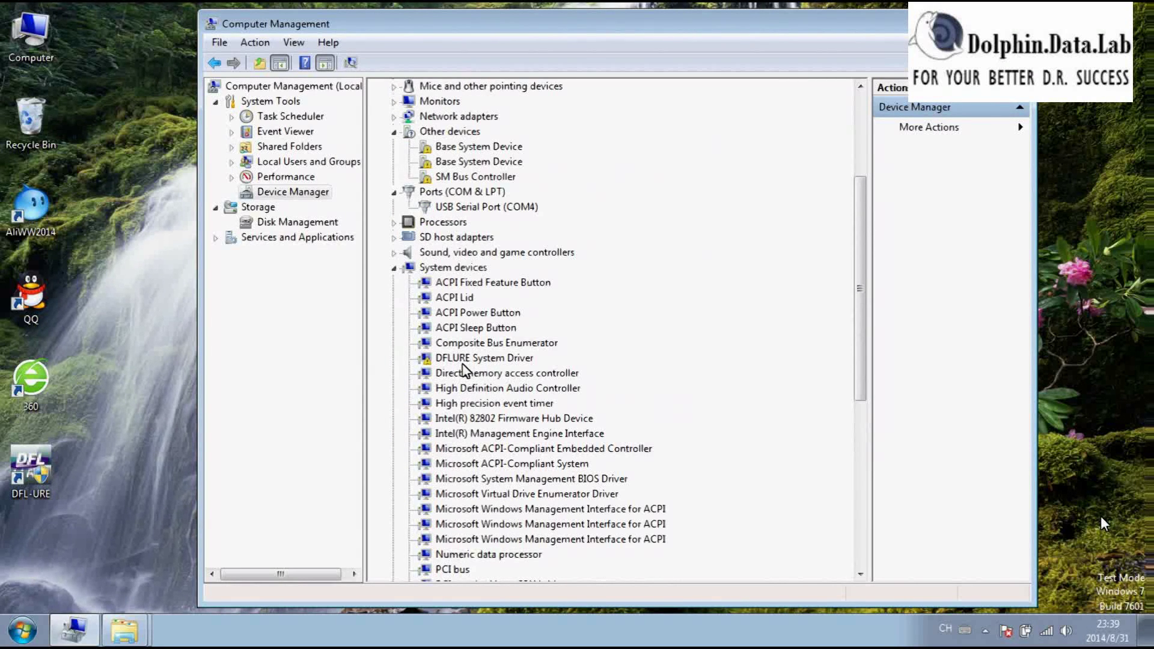
pyautogui.click(517, 359)
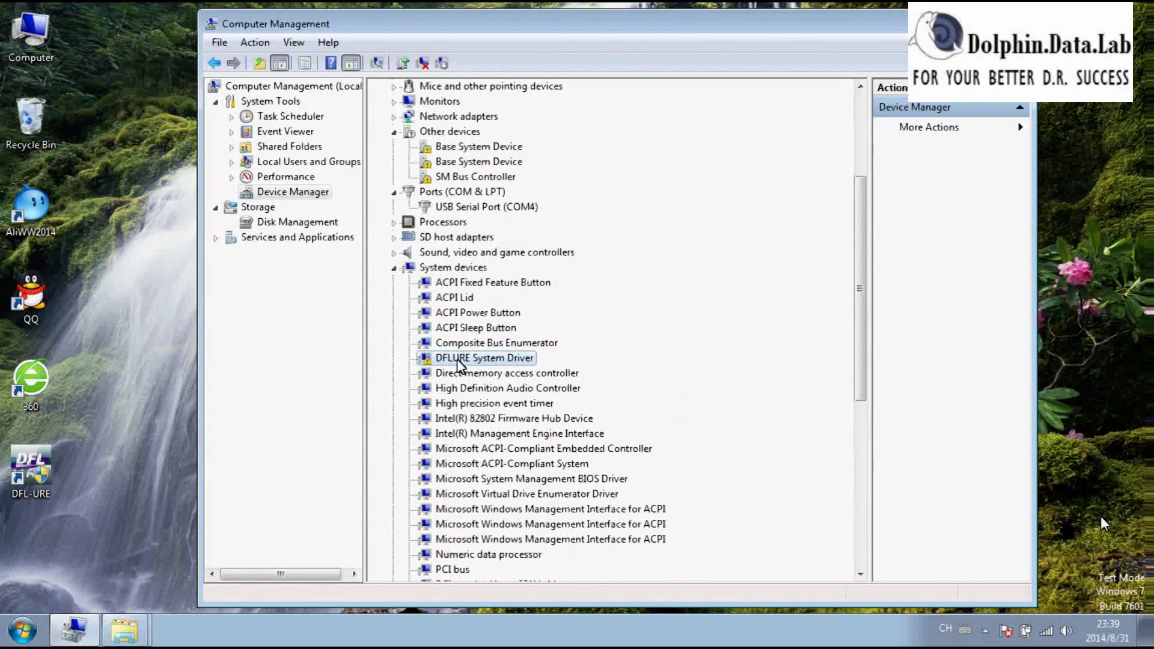
pyautogui.scroll(-8, 484, 367)
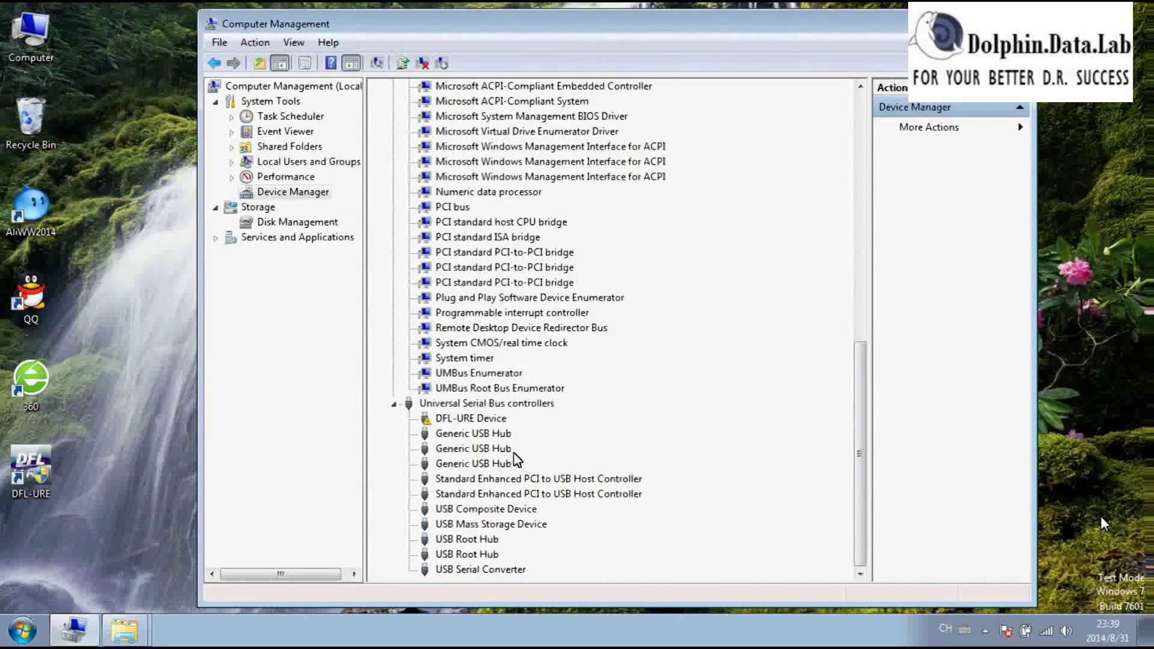
pyautogui.scroll(7, 514, 448)
pyautogui.scroll(4, 517, 374)
pyautogui.scroll(-9, 499, 423)
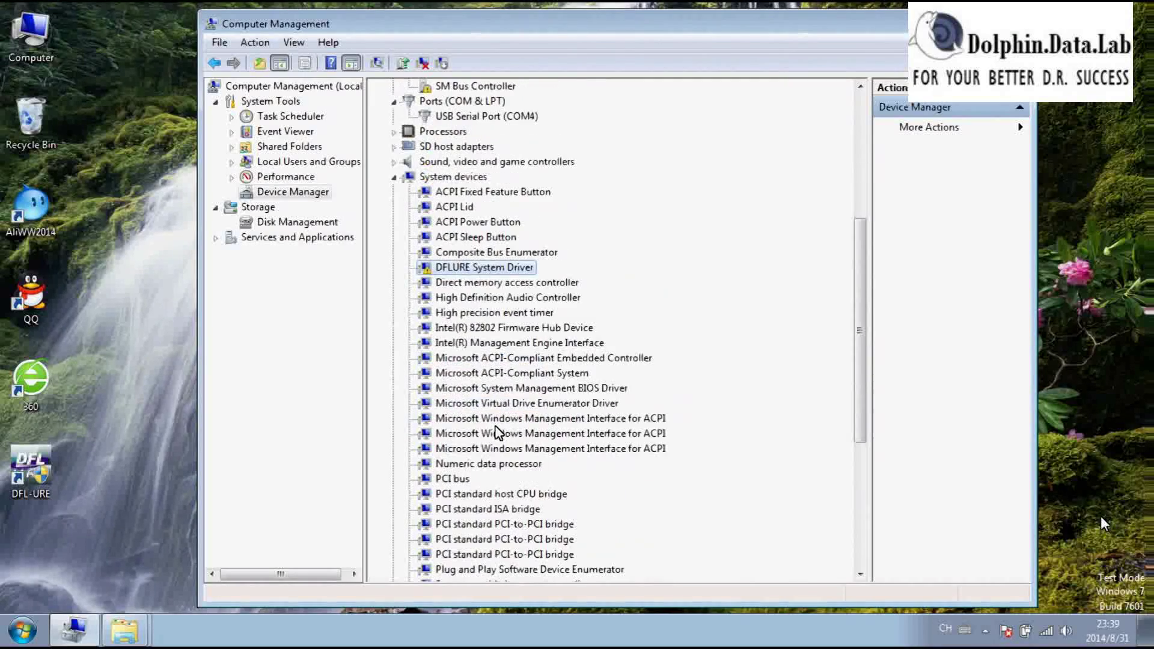
pyautogui.scroll(4, 466, 523)
pyautogui.scroll(-4, 475, 289)
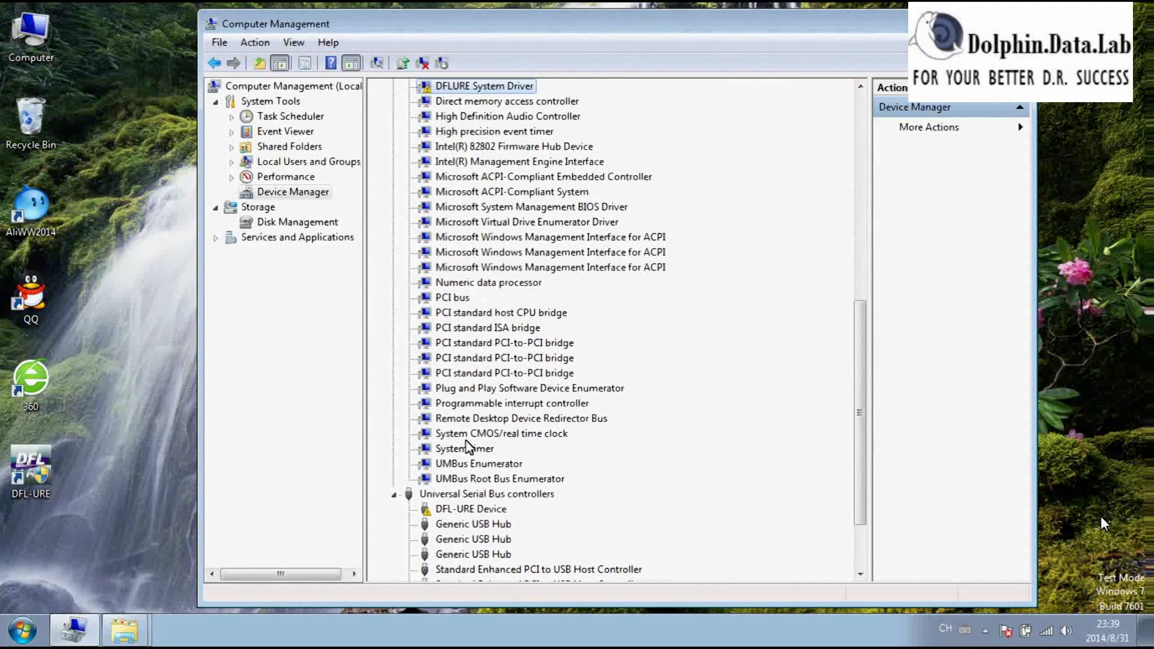
pyautogui.scroll(2, 470, 448)
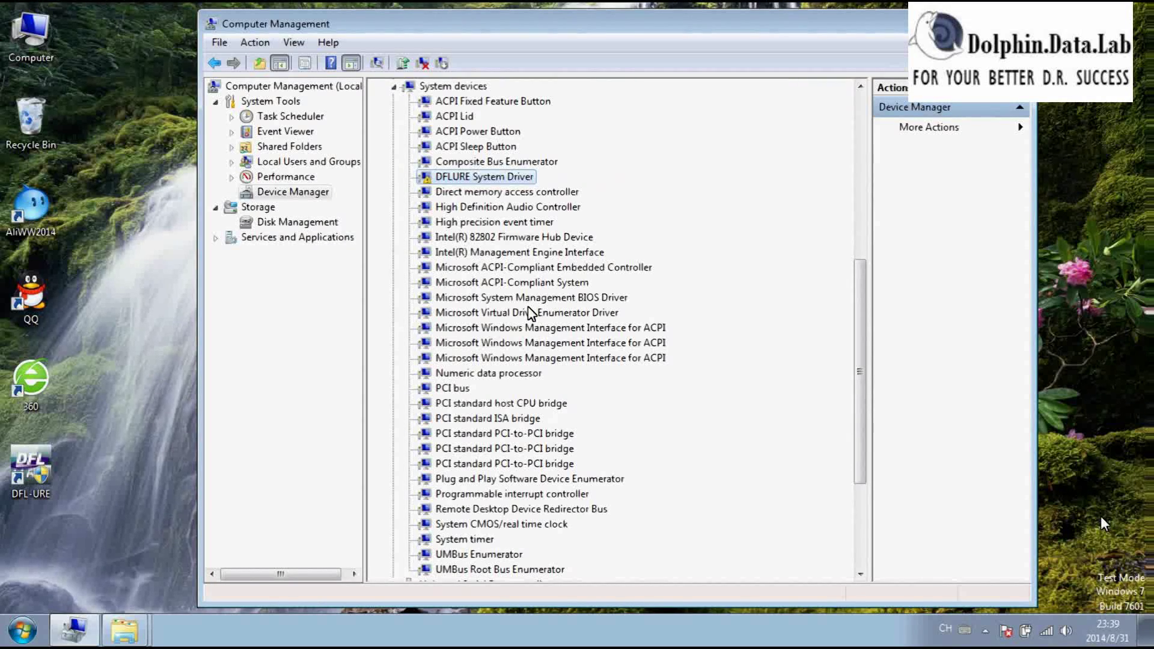
pyautogui.scroll(3, 529, 312)
pyautogui.scroll(-4, 471, 446)
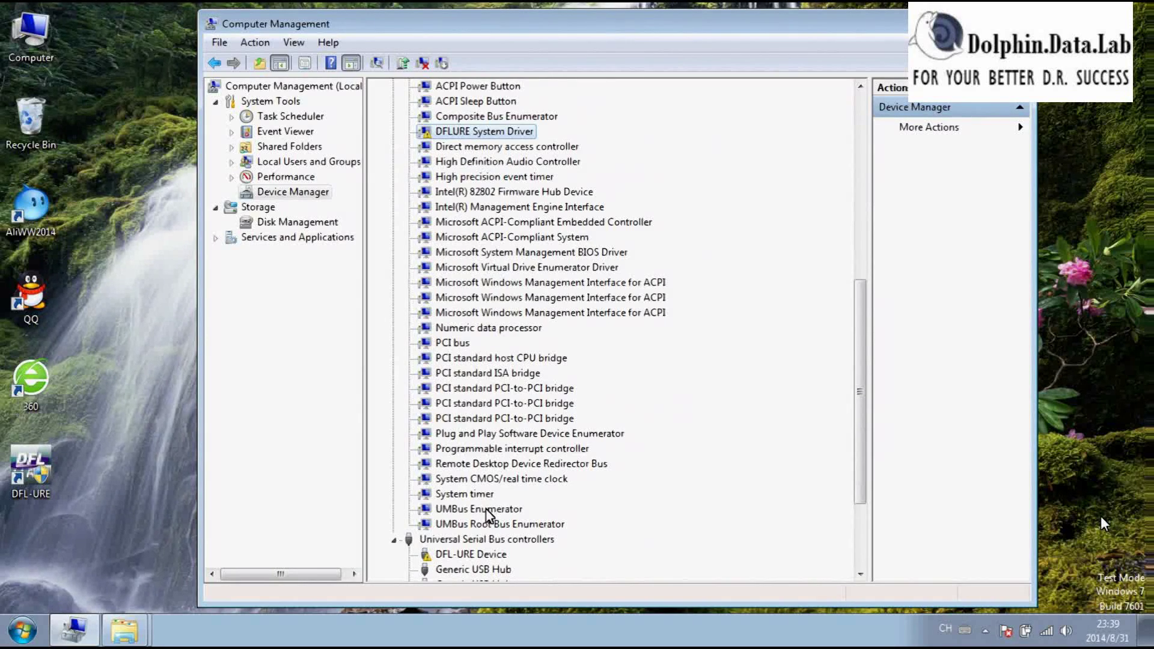
pyautogui.scroll(9, 490, 514)
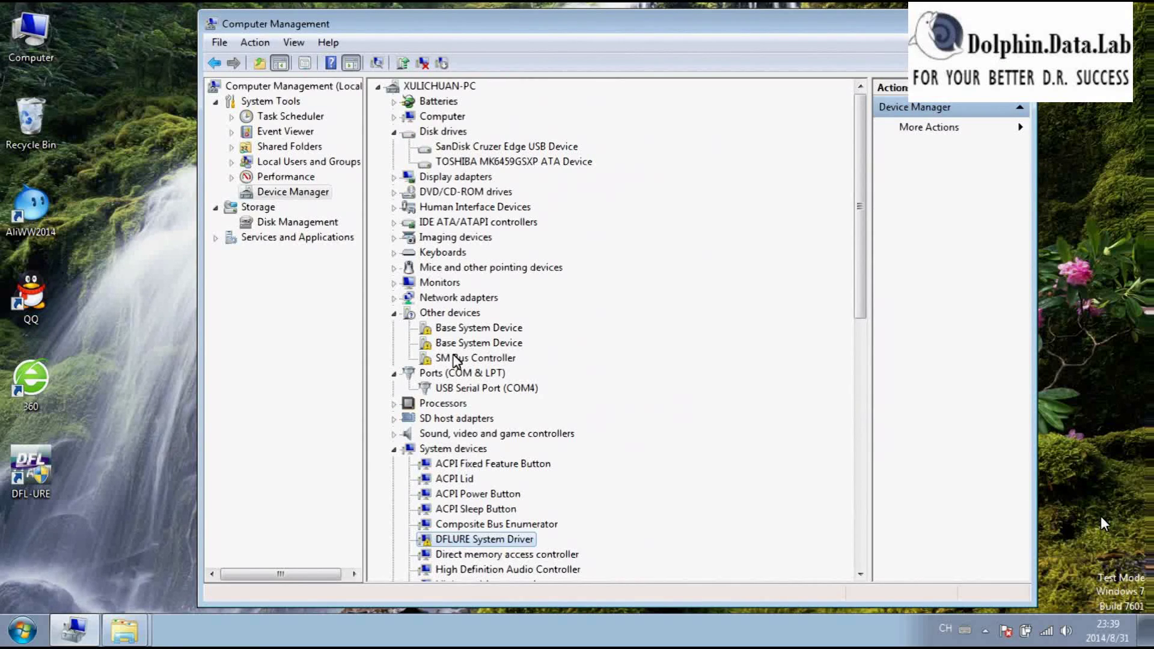
pyautogui.scroll(-1, 518, 529)
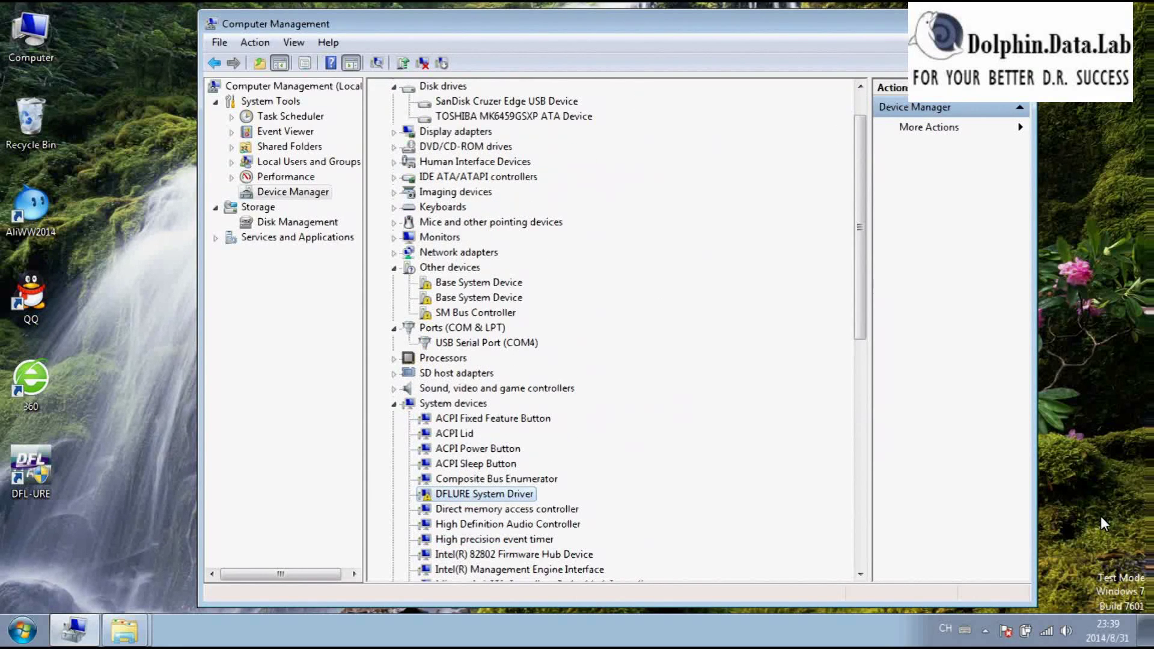
# Run digital-signature-program.exe from C:\Setup, accept its license agreement and choose to sign a system file.
pyautogui.press('super+d')
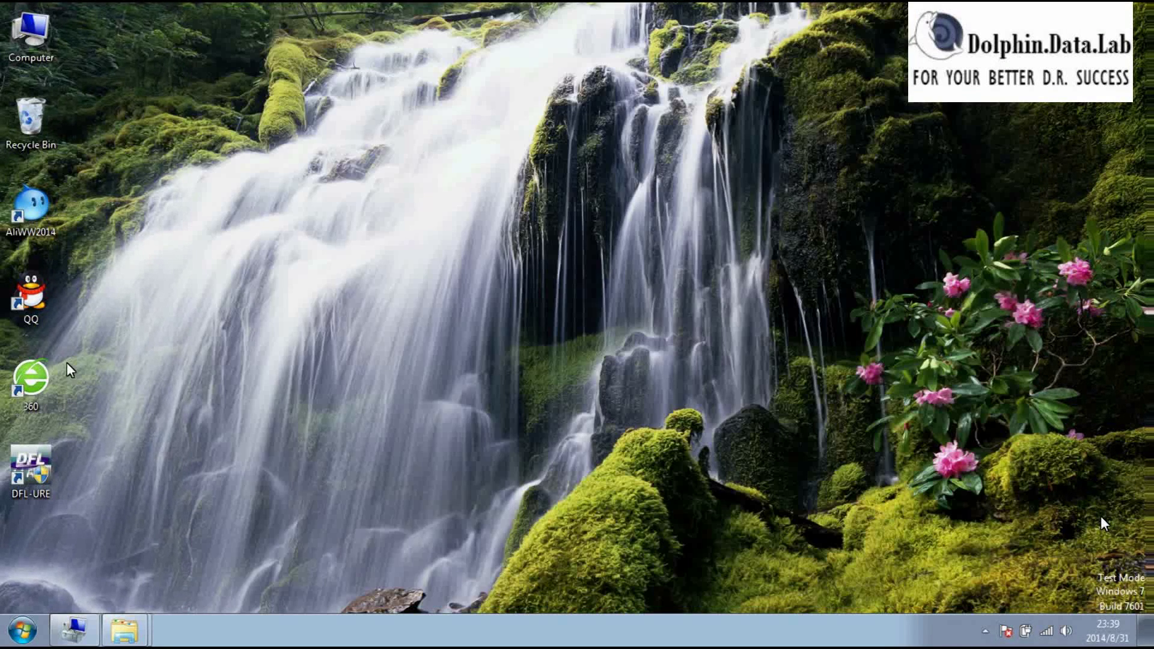
pyautogui.click(124, 631)
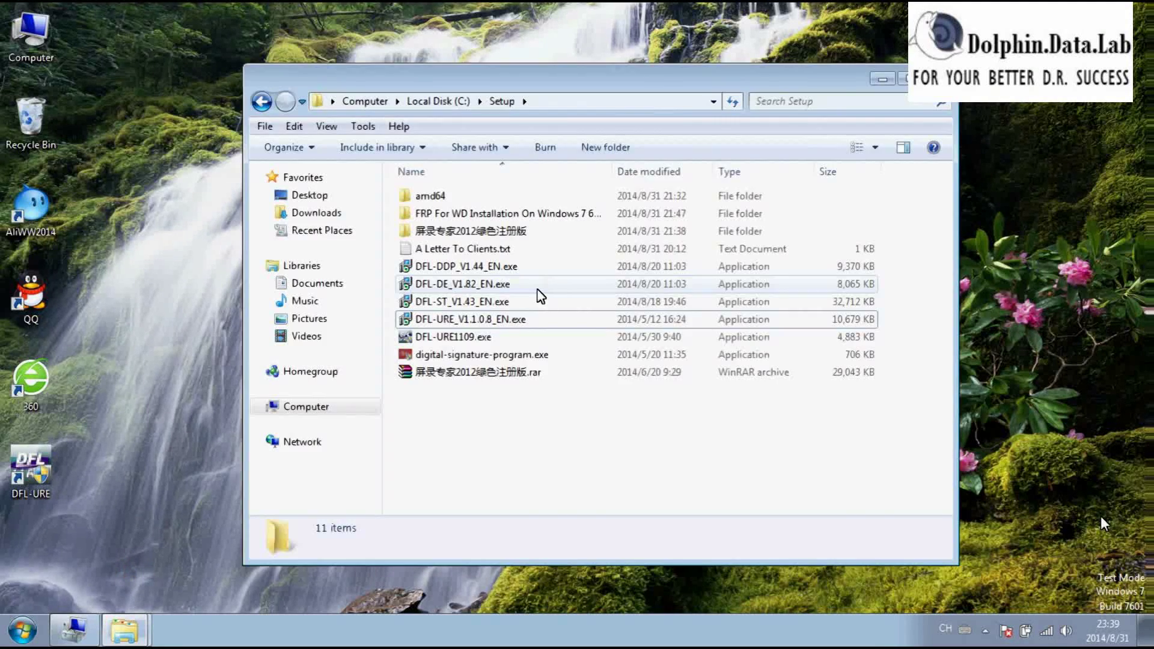
pyautogui.click(489, 353)
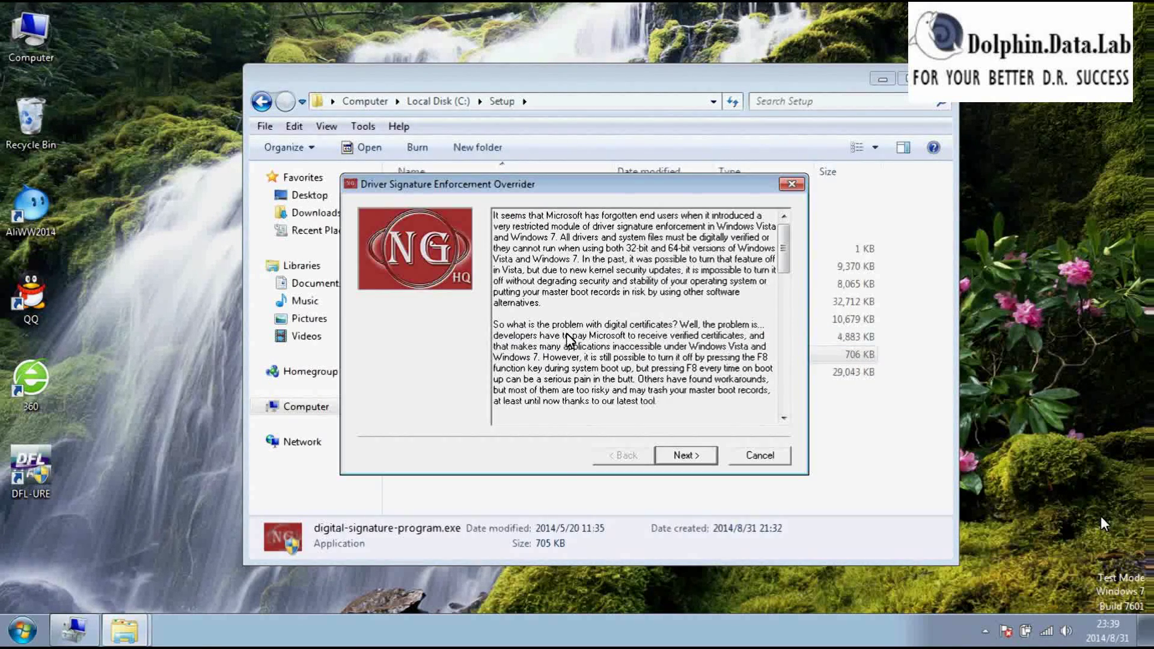
pyautogui.click(696, 456)
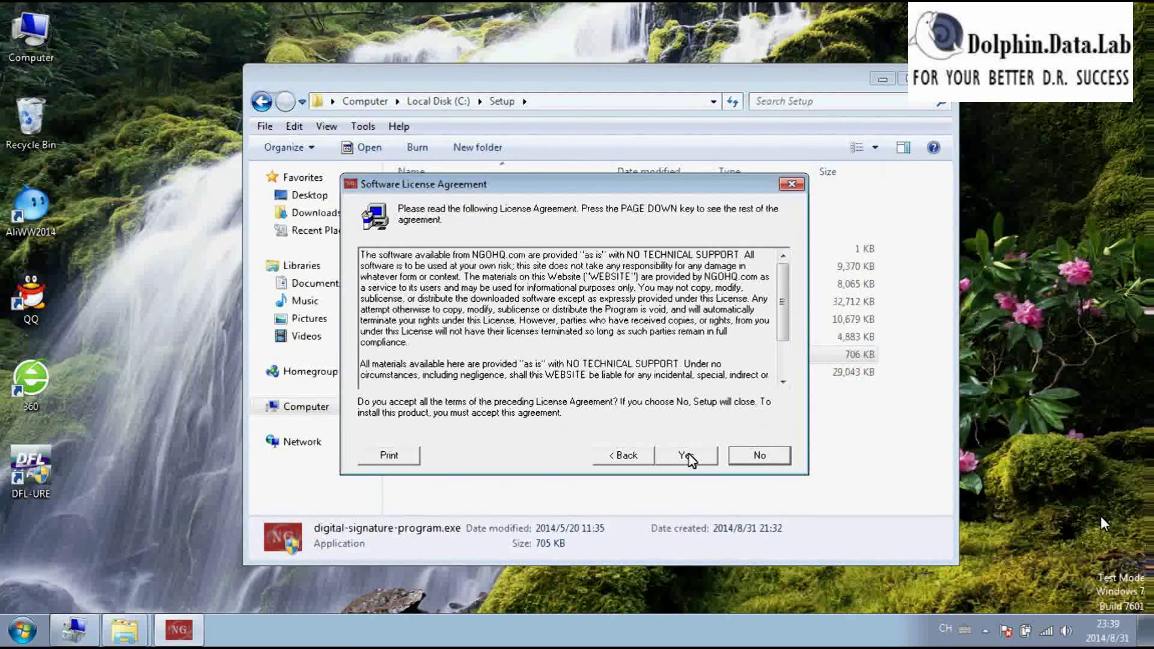
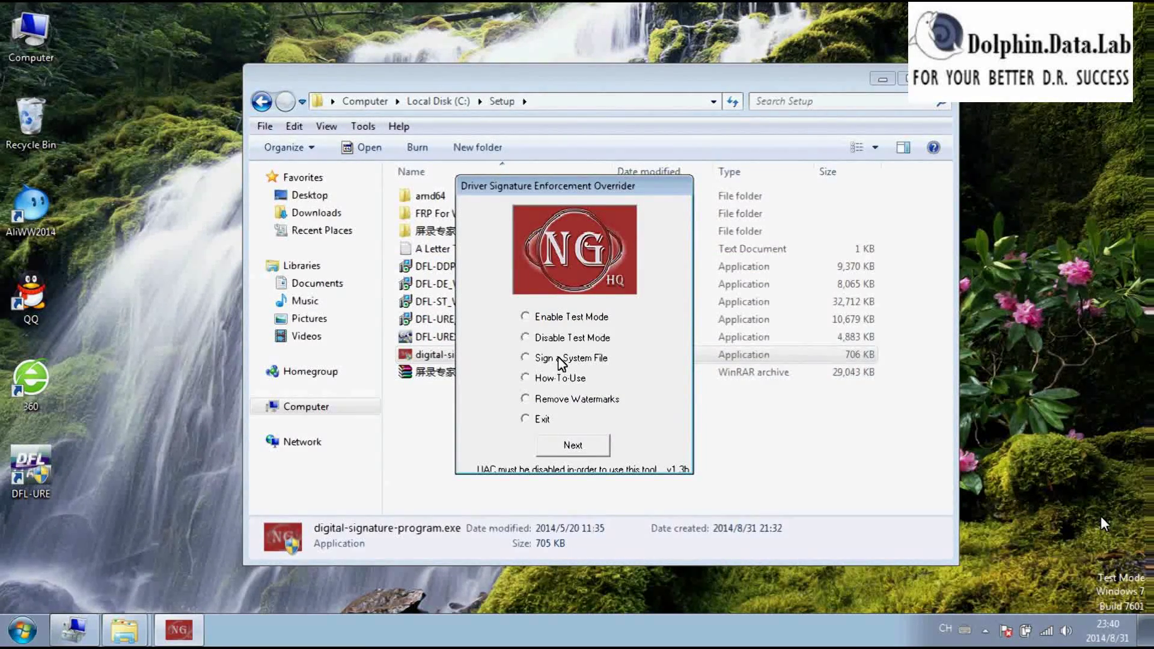
pyautogui.click(560, 359)
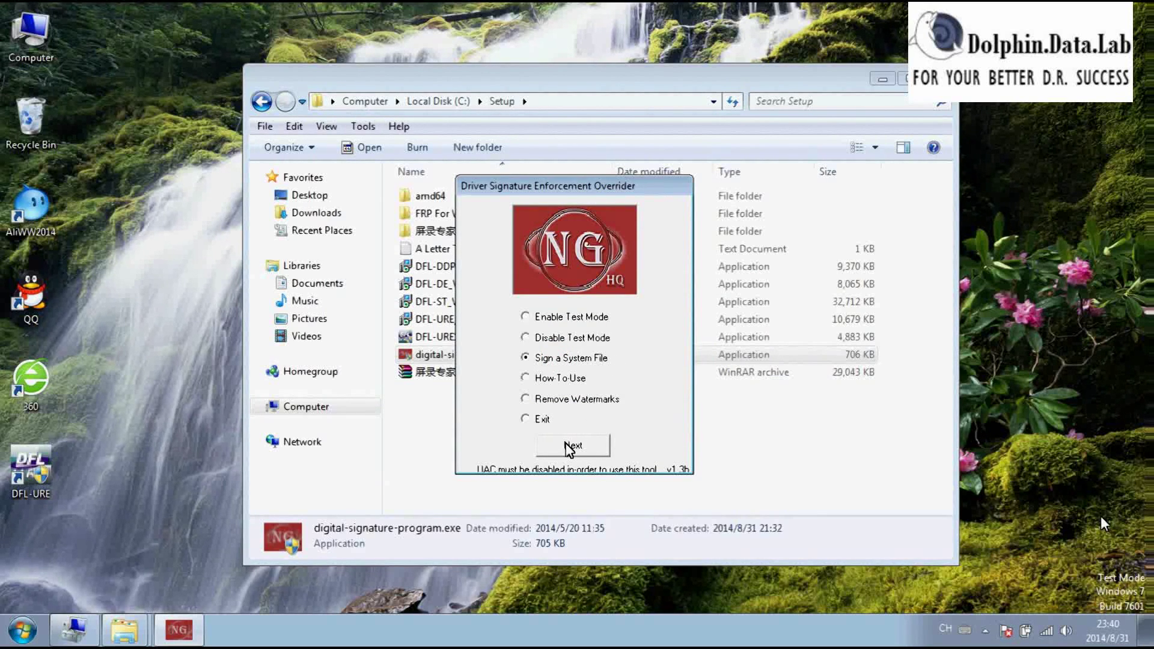
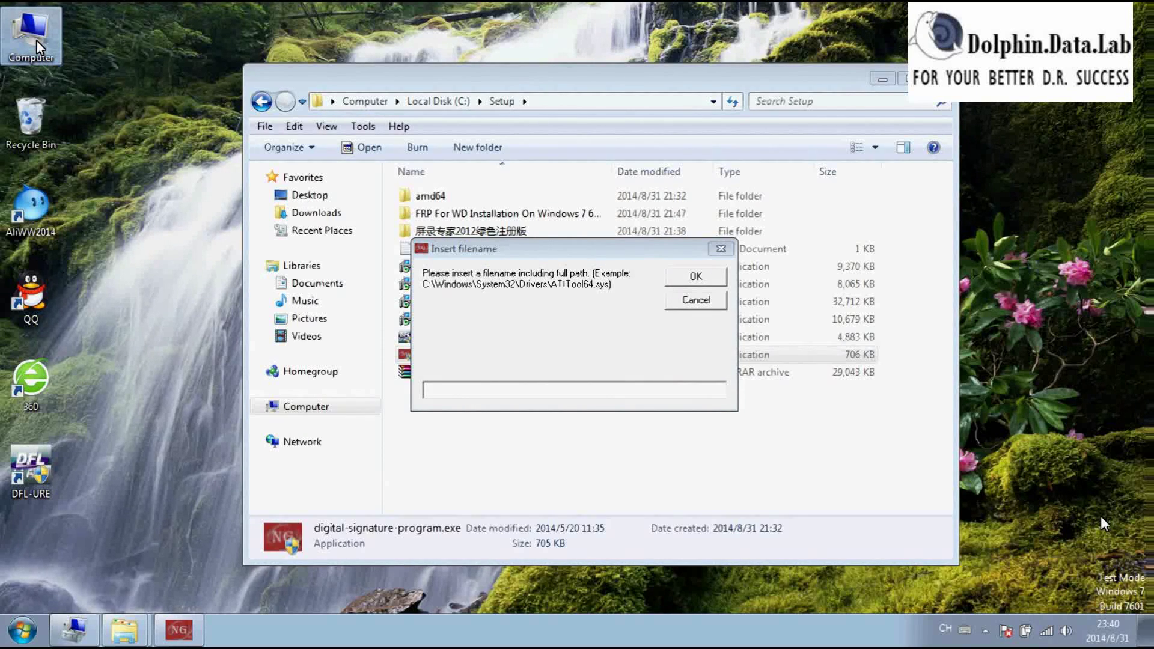
# Open the C:\Windows\System32\drivers folder in a new Explorer window.
pyautogui.doubleClick(37, 45)
pyautogui.doubleClick(503, 243)
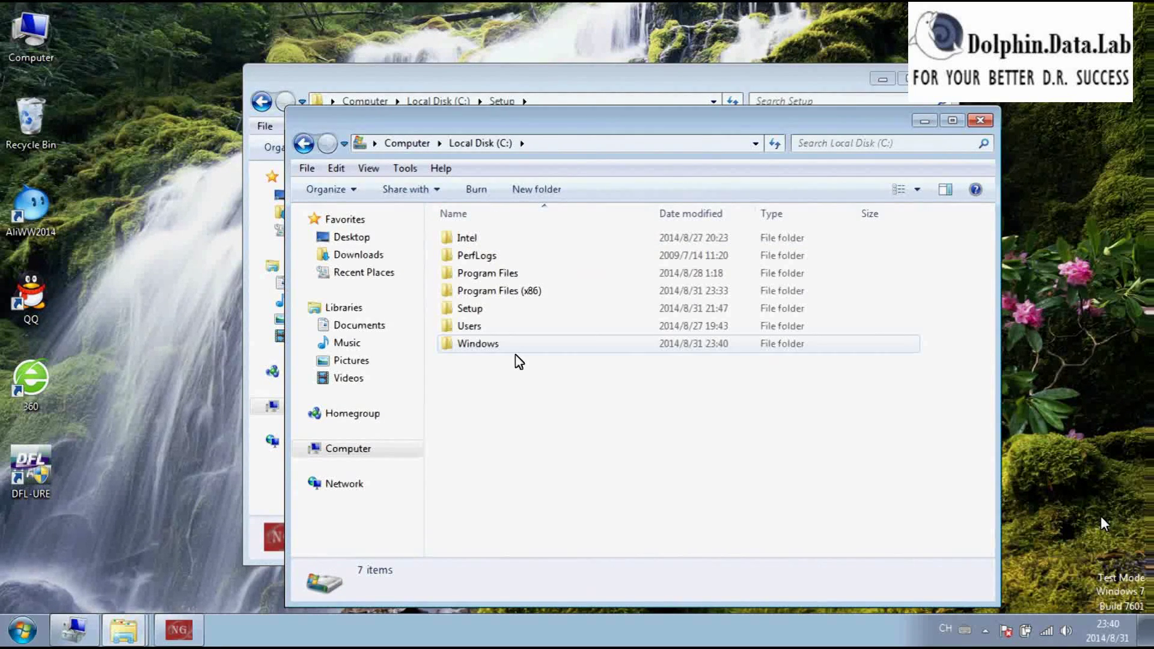
pyautogui.doubleClick(503, 346)
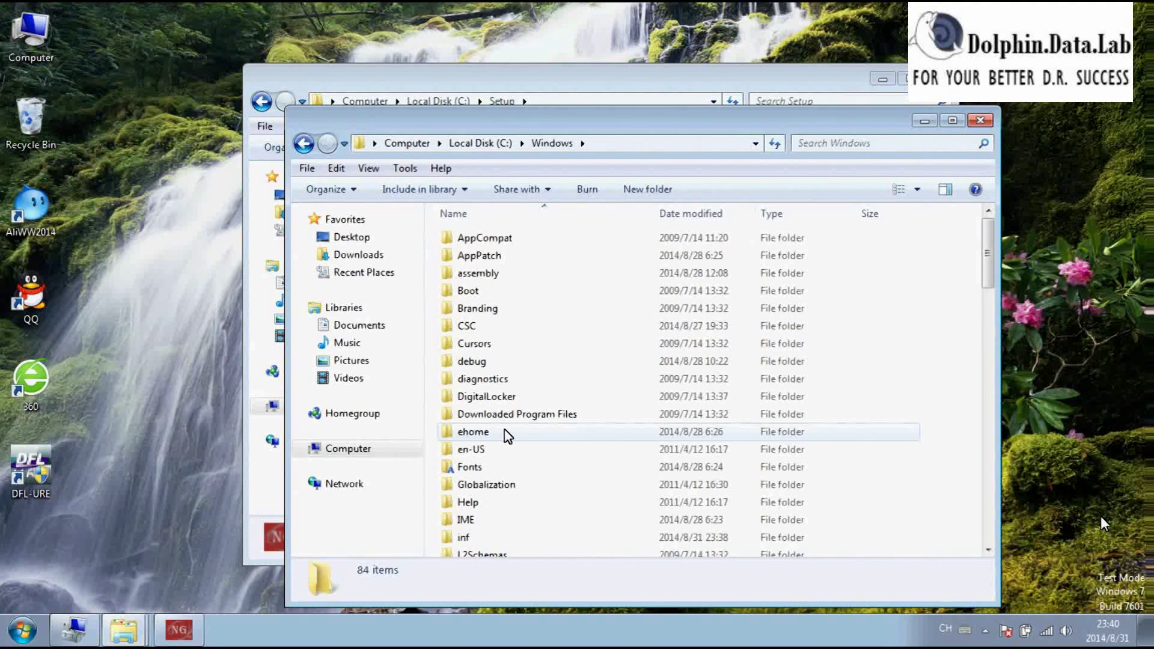
pyautogui.scroll(-9, 534, 432)
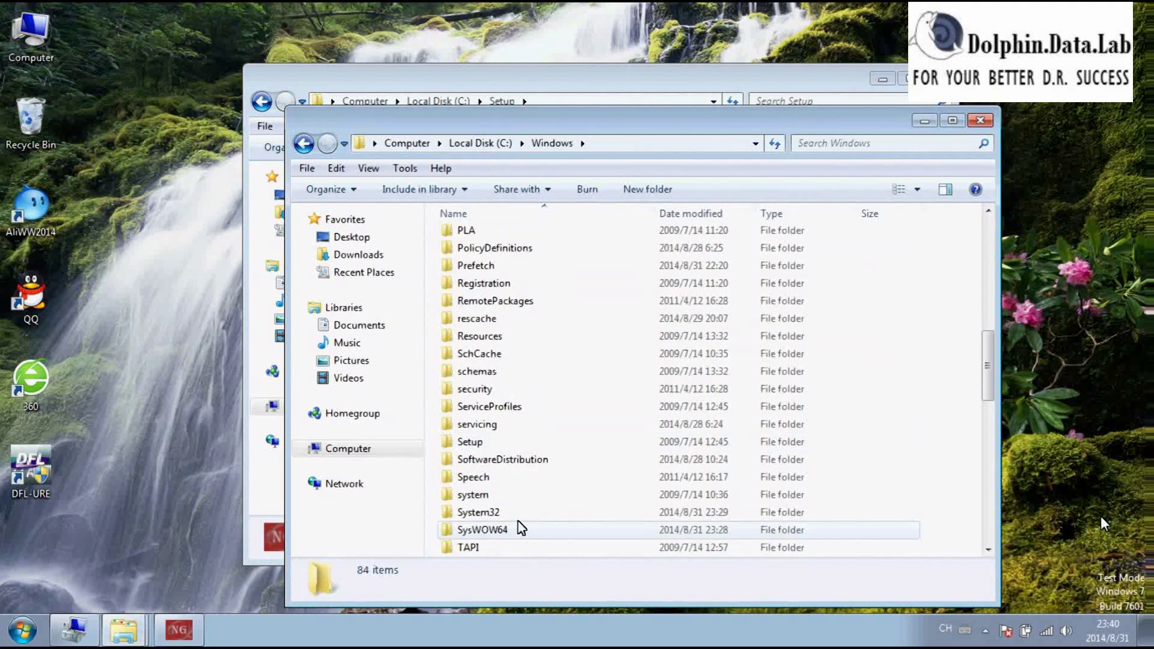
pyautogui.doubleClick(518, 512)
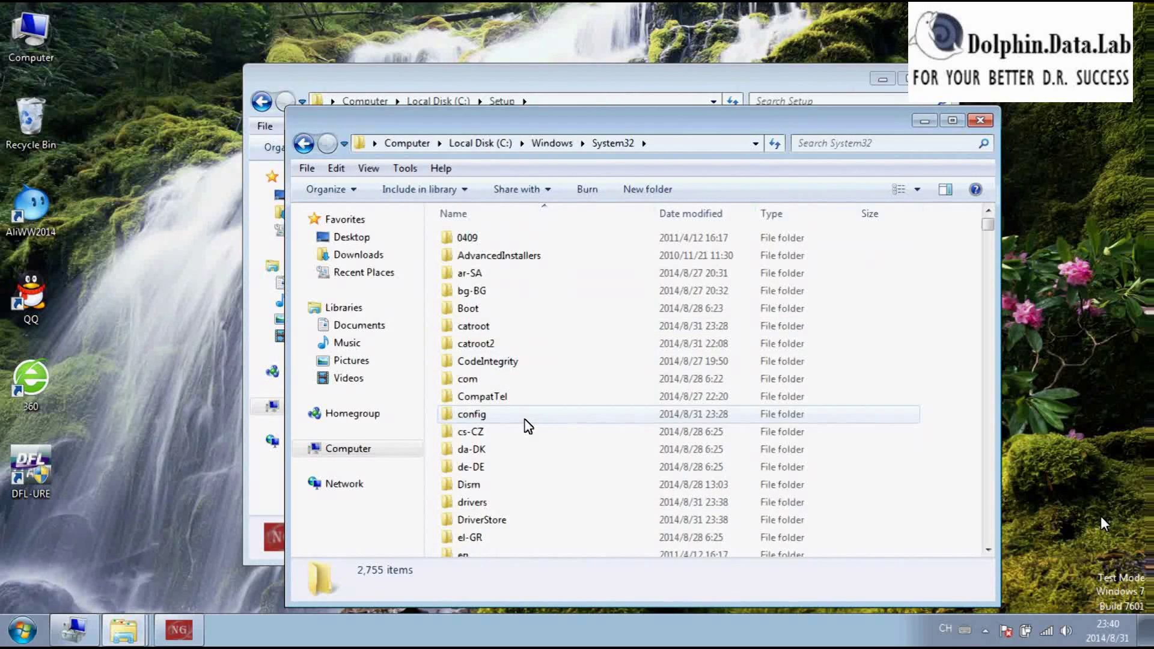
pyautogui.scroll(-1, 523, 423)
pyautogui.scroll(1, 523, 424)
pyautogui.scroll(-1, 508, 436)
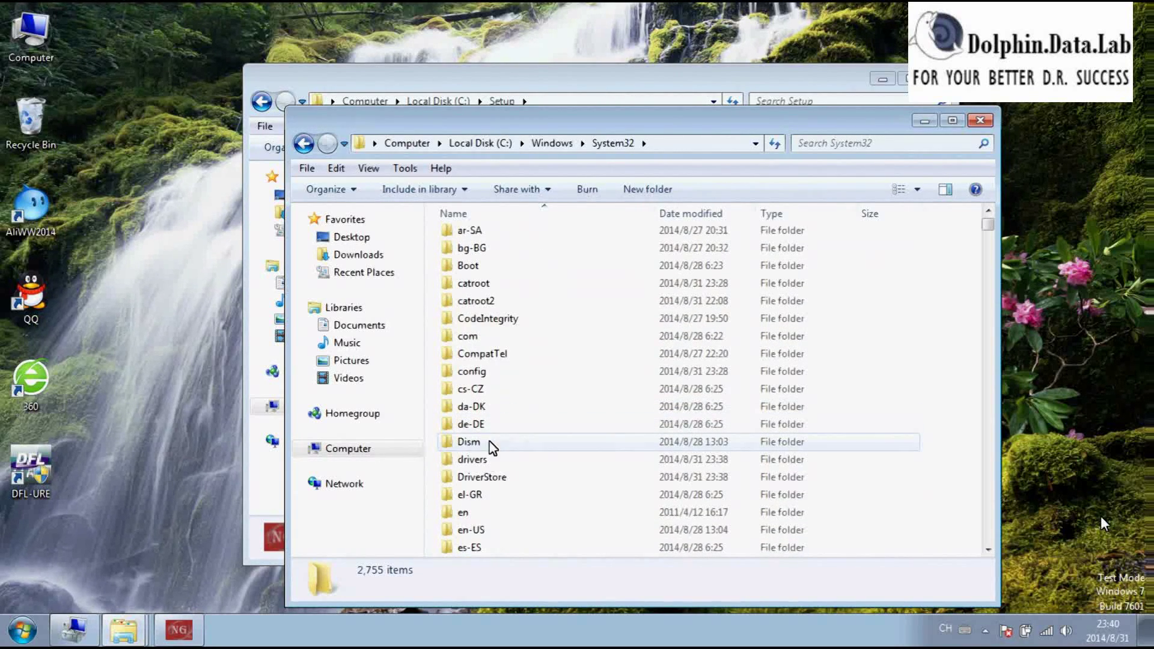
pyautogui.doubleClick(490, 471)
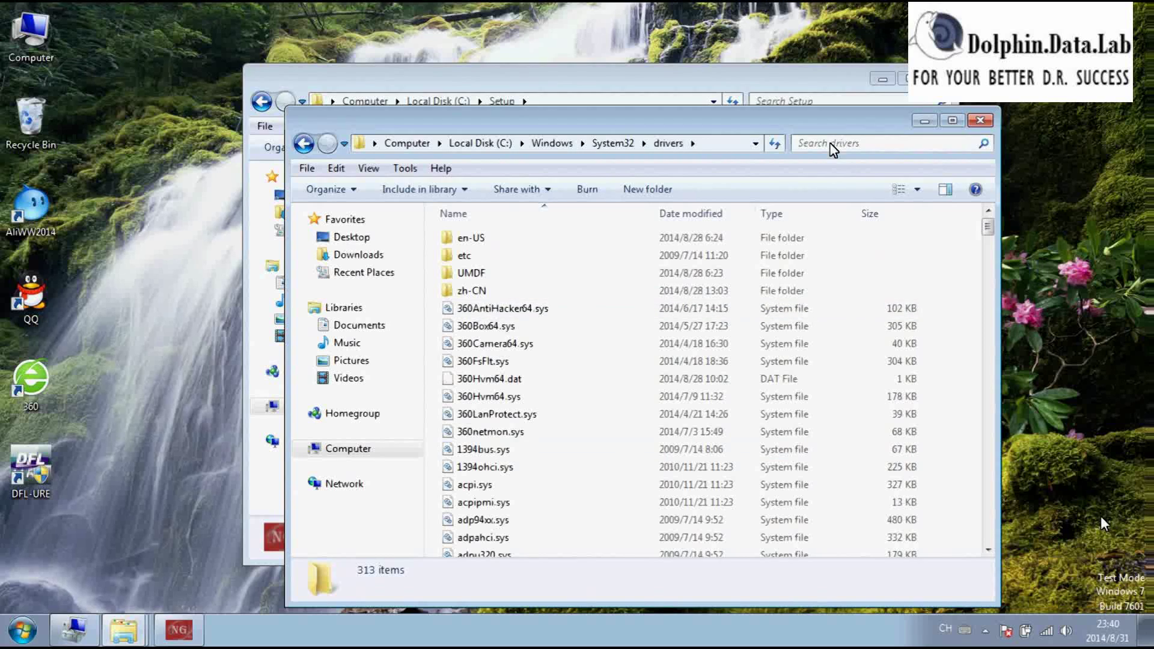
# Locate the driver files DFLURE.sys and DFL-URE.sys in the drivers folder.
pyautogui.click(519, 467)
pyautogui.scroll(-15, 556, 460)
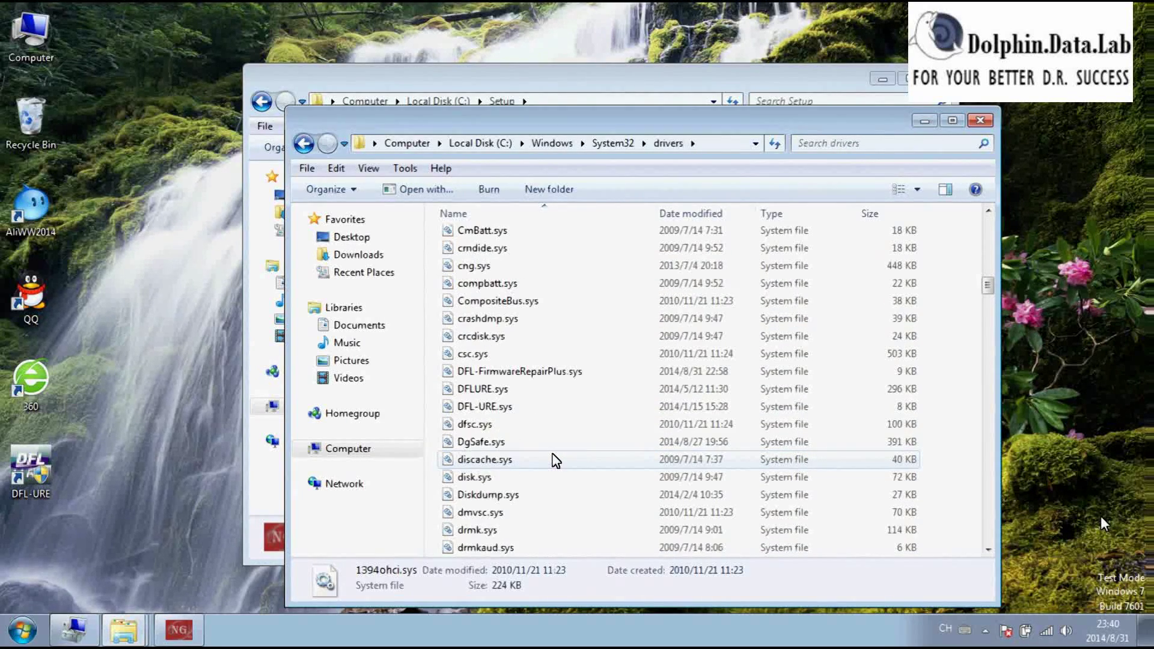
pyautogui.scroll(-2, 548, 460)
pyautogui.scroll(-1, 523, 473)
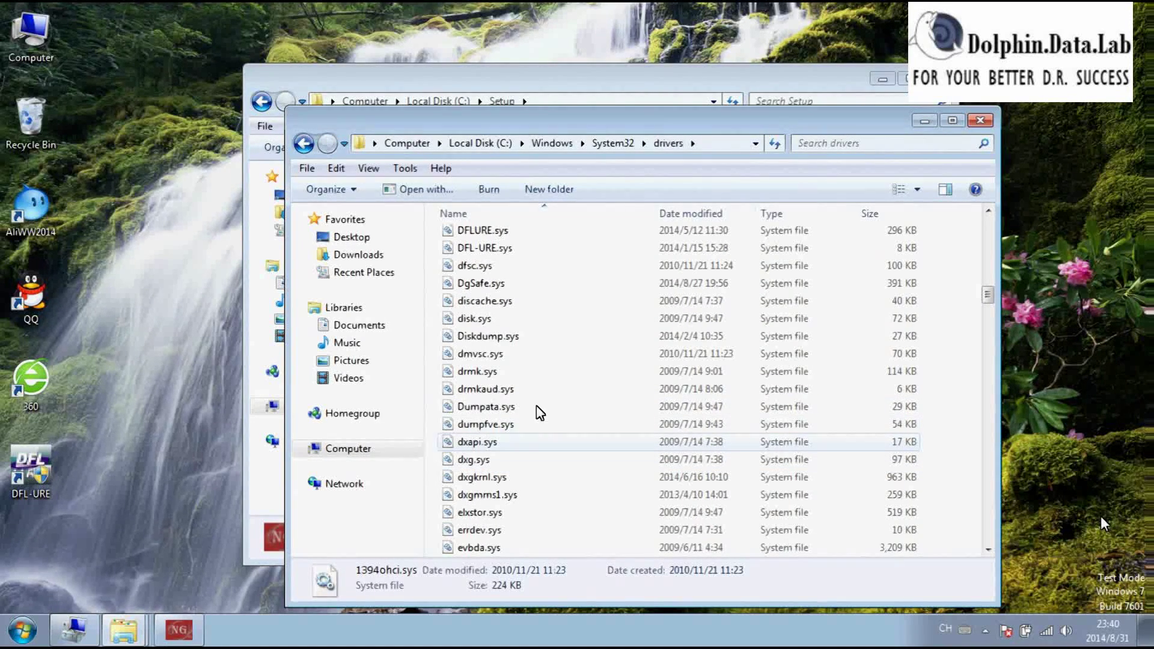
pyautogui.scroll(1, 531, 322)
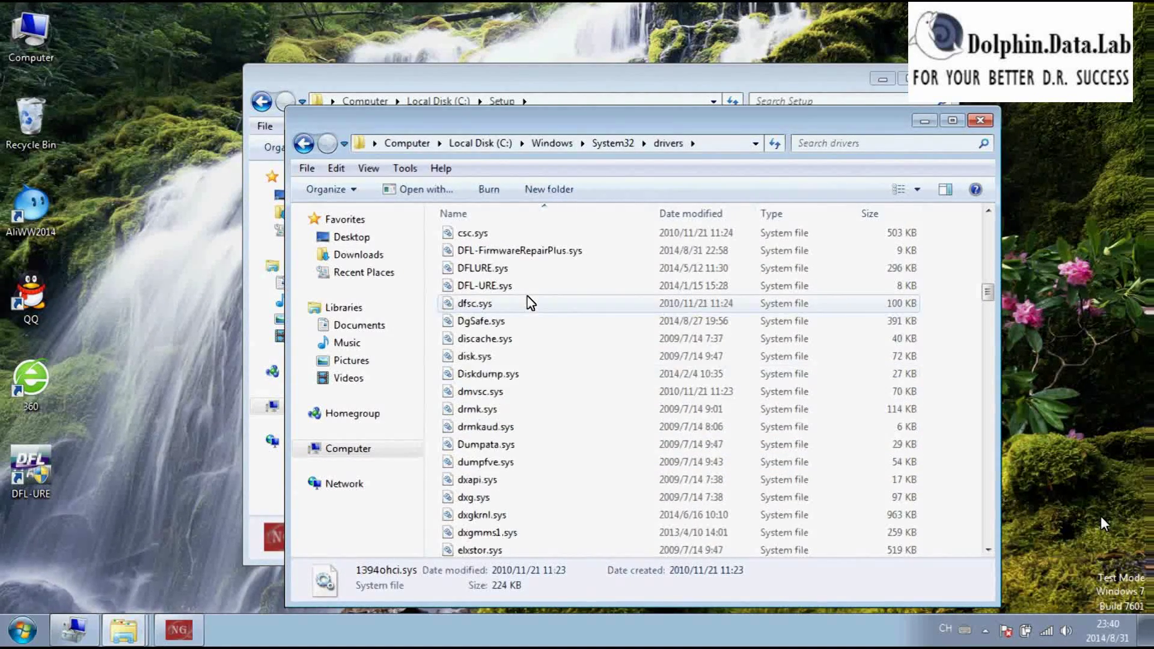
pyautogui.click(503, 268)
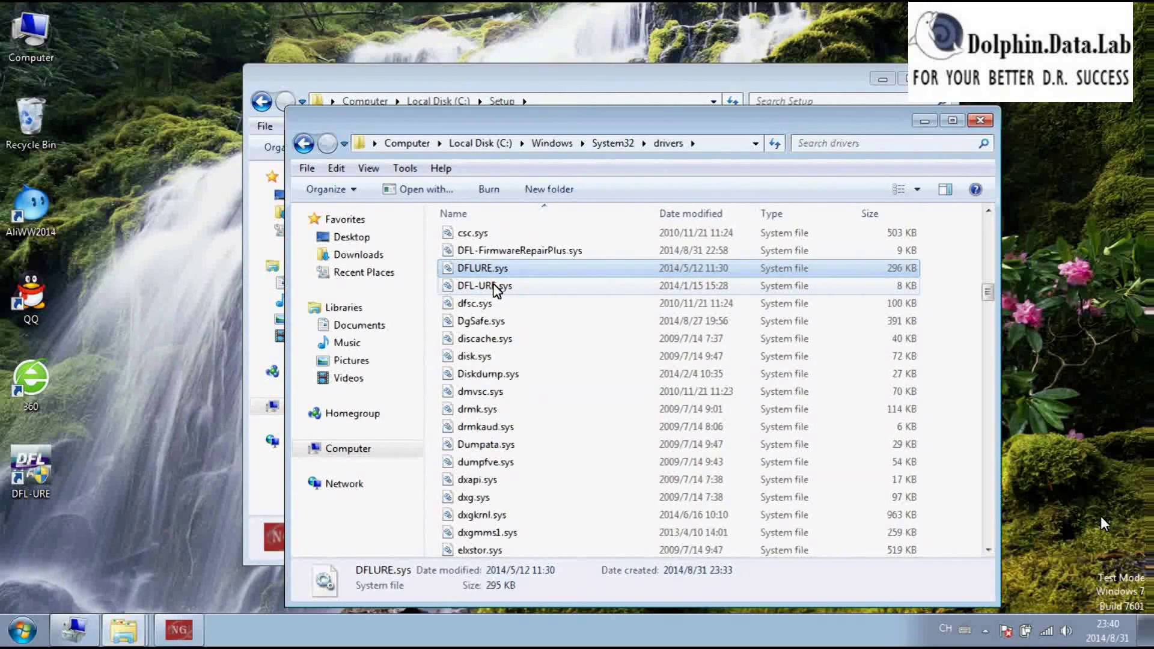
pyautogui.click(504, 283)
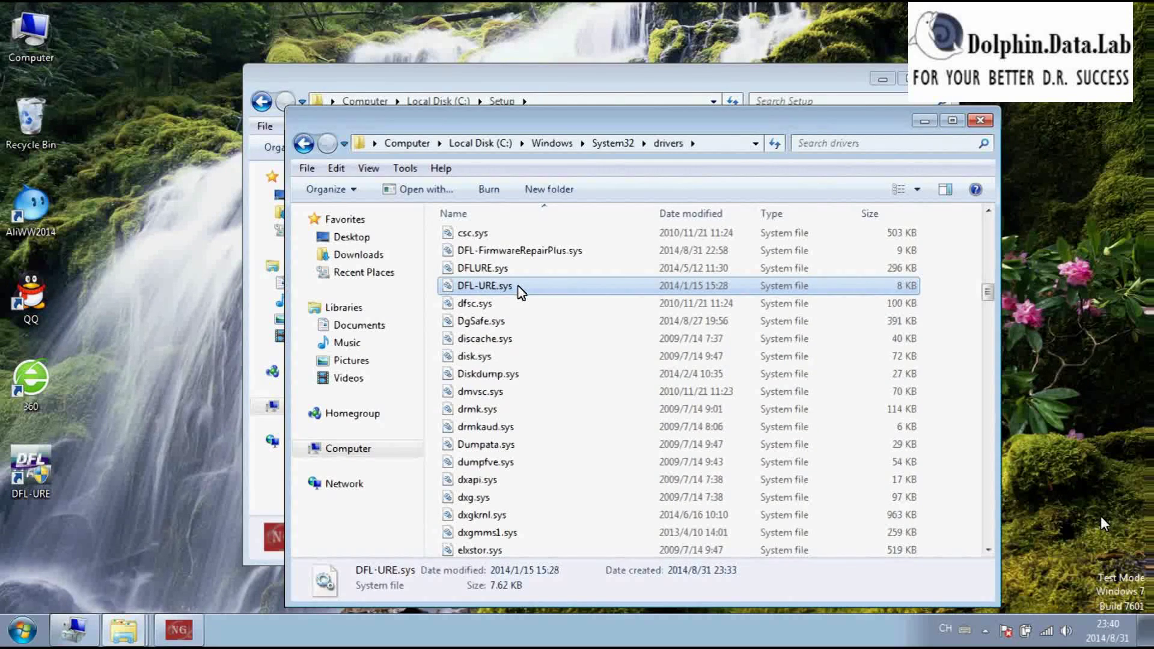
pyautogui.click(508, 274)
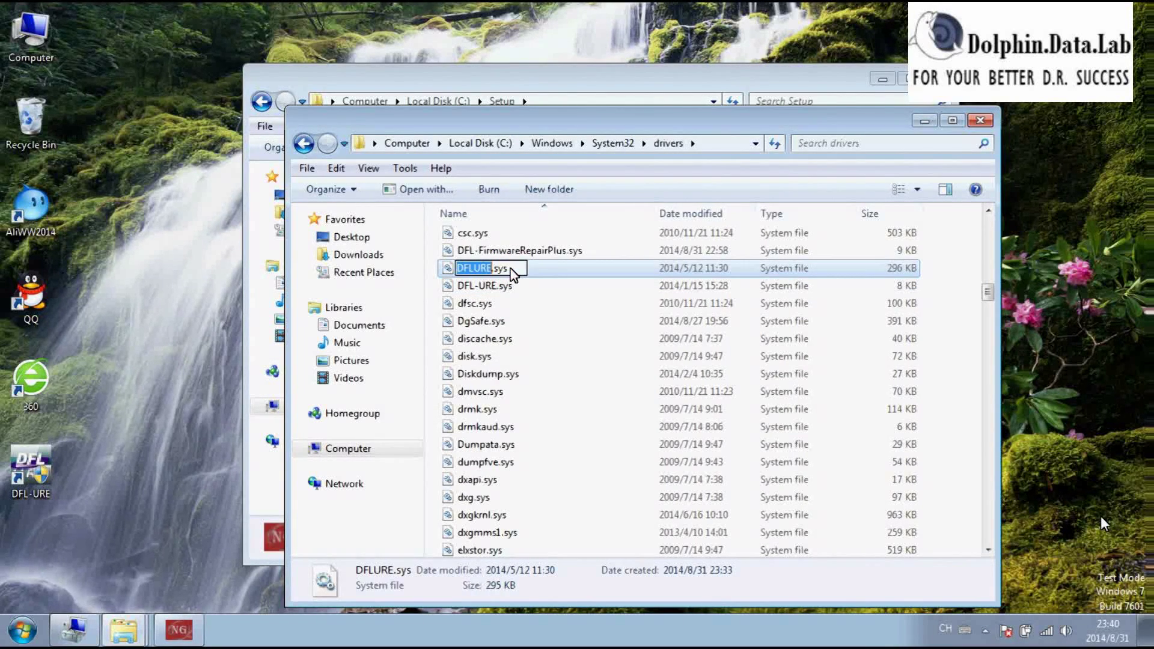
# Copy the drivers folder's path into the signing tool's filename prompt as C:\Windows\System32\drivers\.
pyautogui.click(693, 143)
pyautogui.click(714, 142)
pyautogui.click(715, 143)
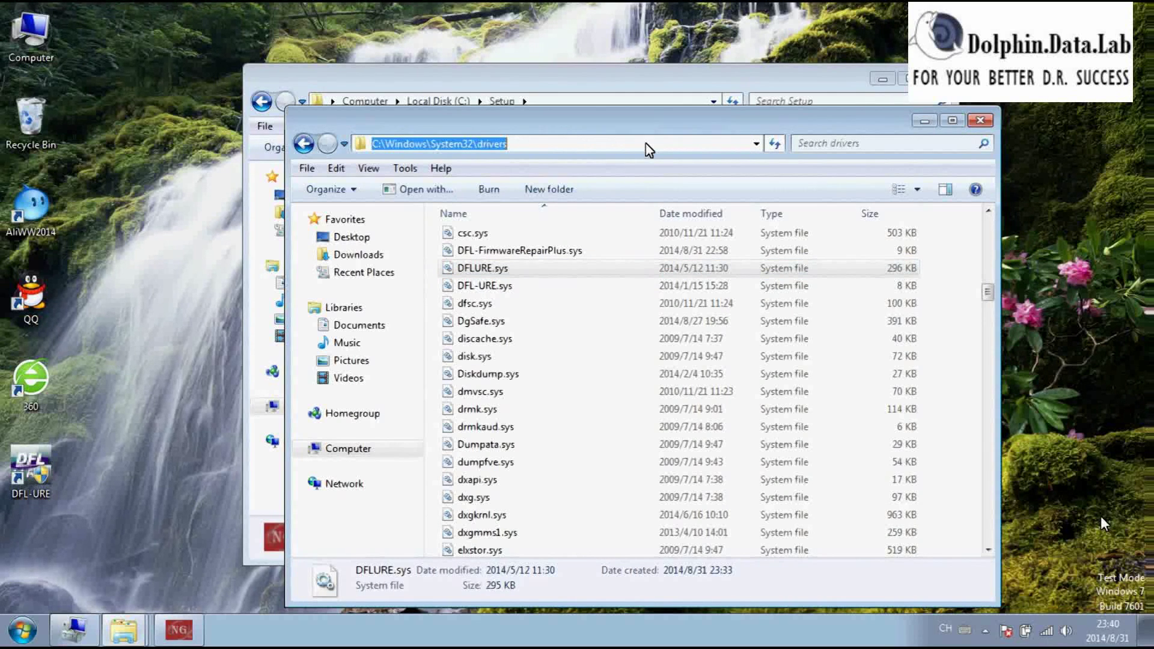
pyautogui.rightClick(471, 145)
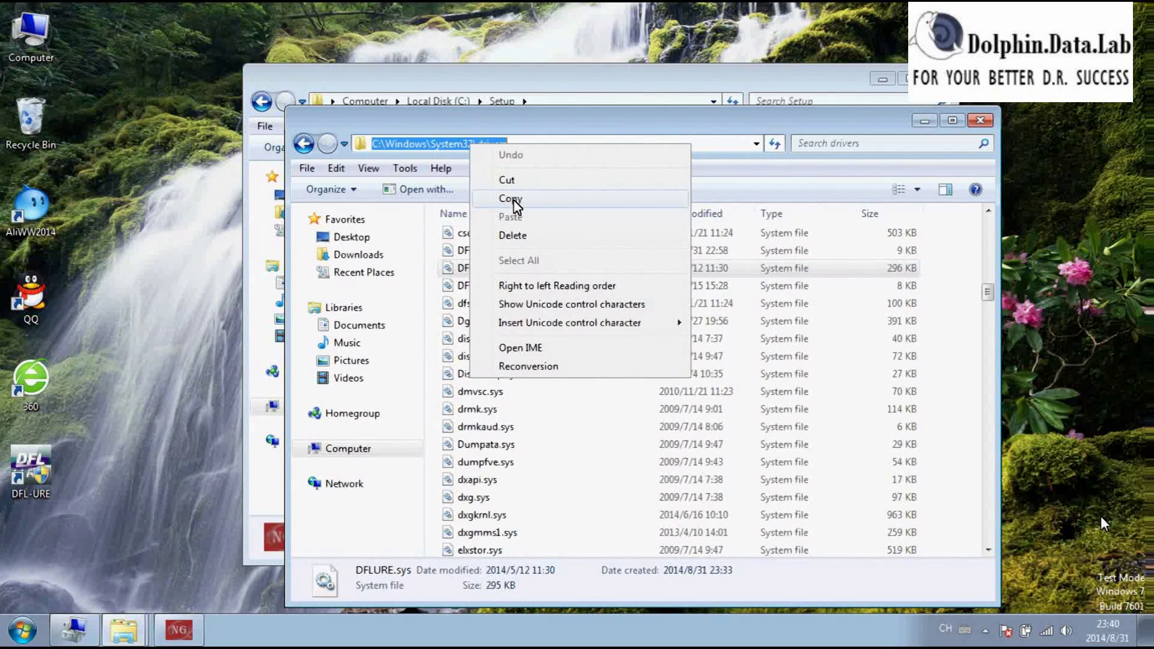
pyautogui.click(511, 199)
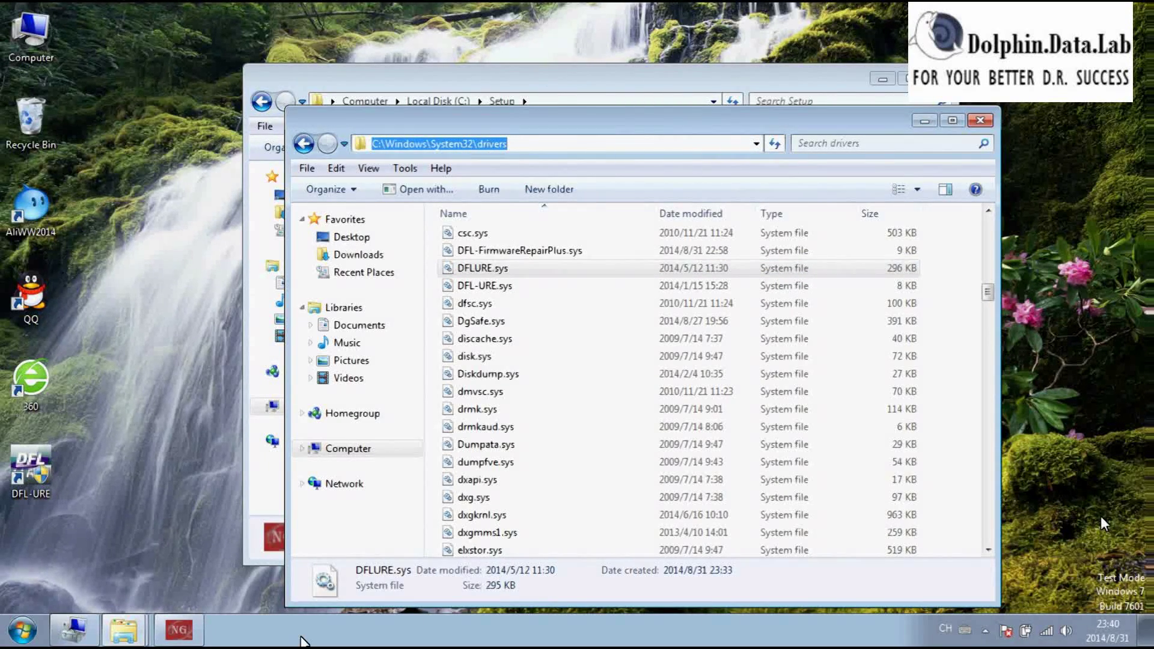
pyautogui.click(179, 631)
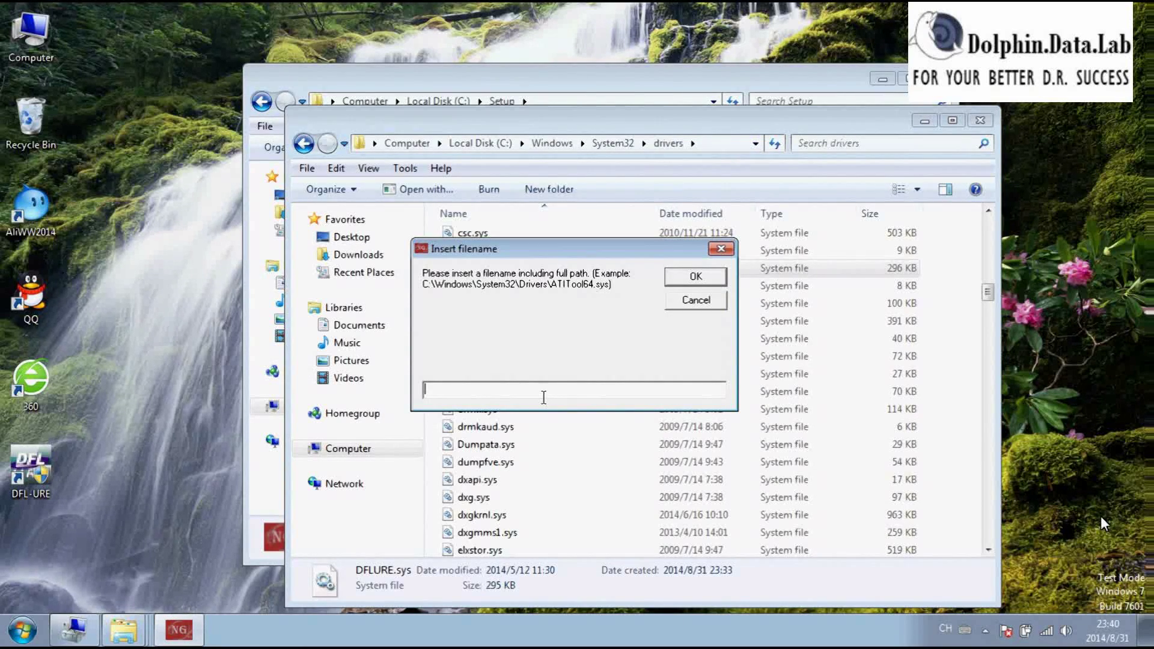
pyautogui.hotkey('ctrl', 'v')
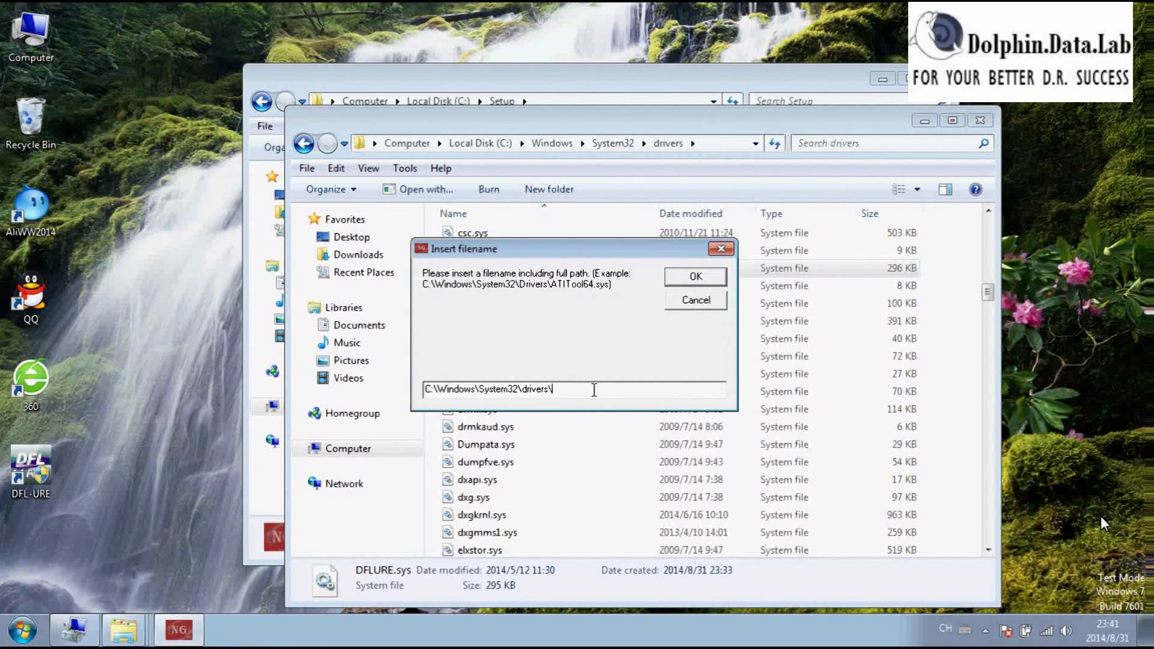
# Append the copied file name DFLURE.sys to the path, sign that system file and dismiss the completion message.
pyautogui.click(577, 119)
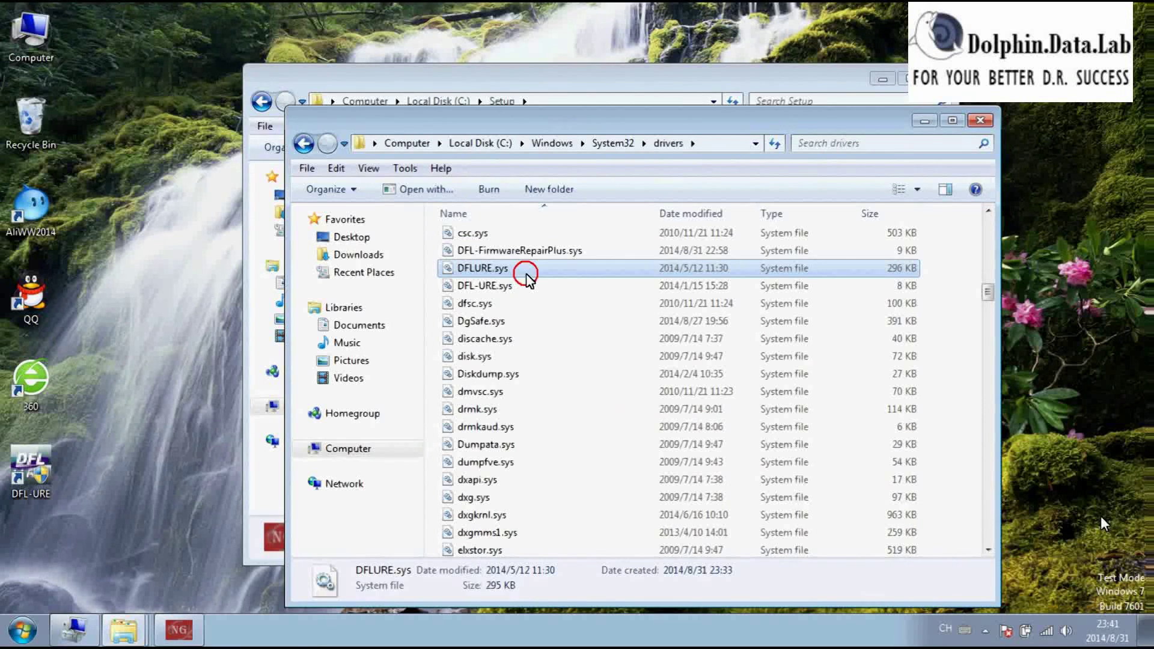
pyautogui.click(512, 270)
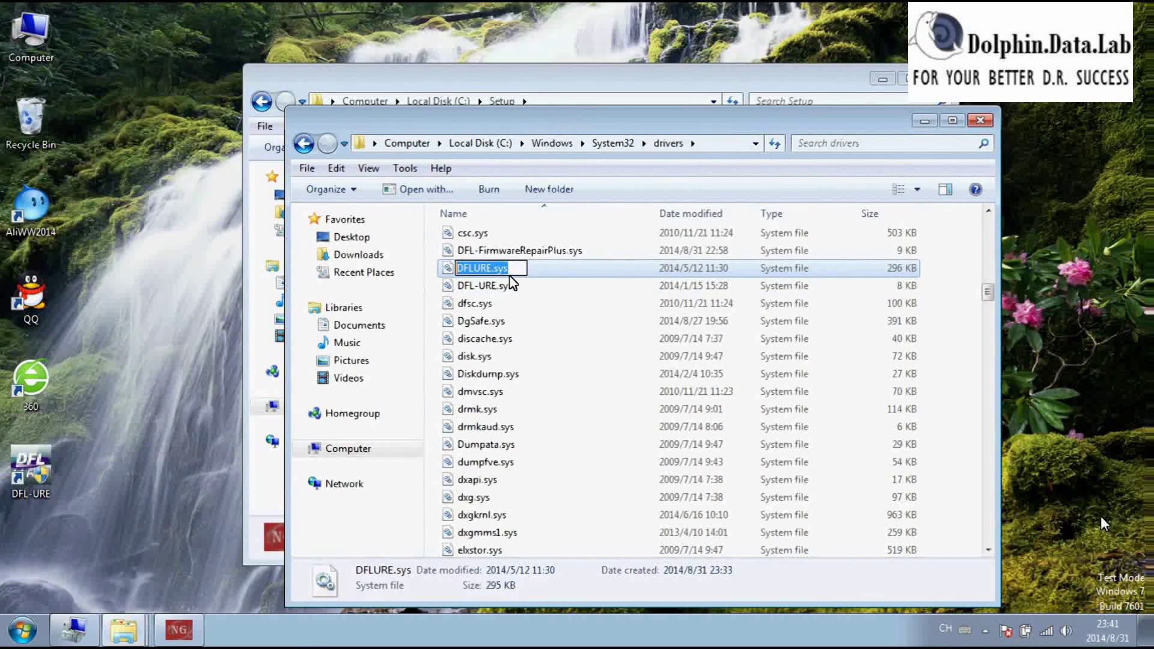
pyautogui.click(622, 81)
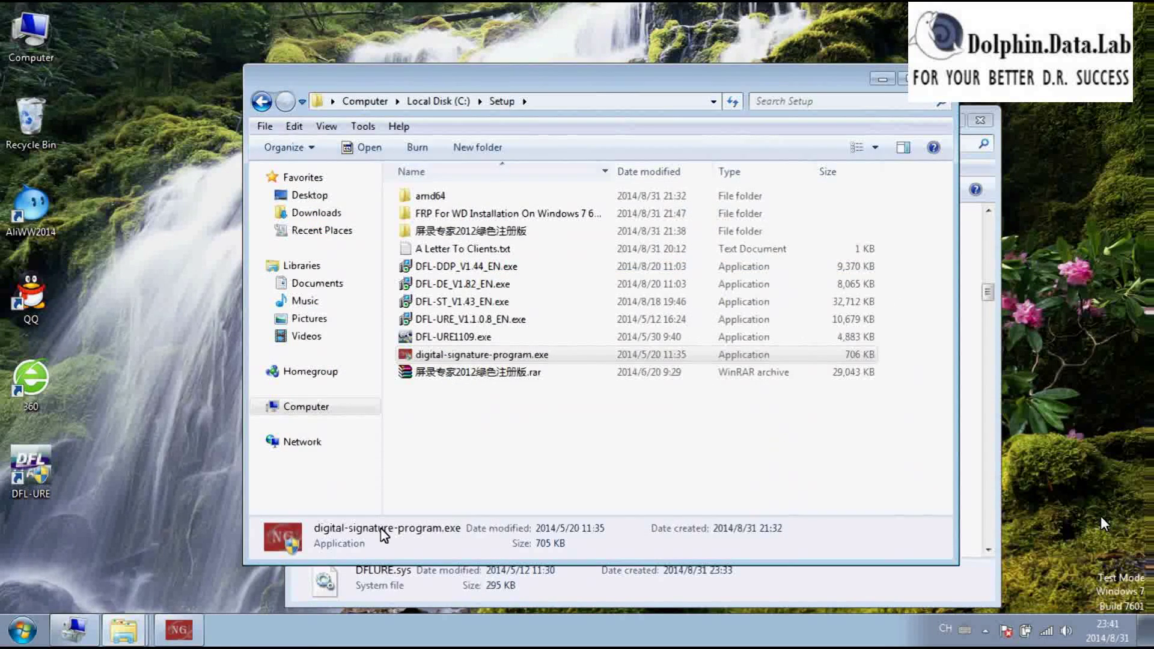
pyautogui.click(180, 629)
pyautogui.hotkey('ctrl', 'v')
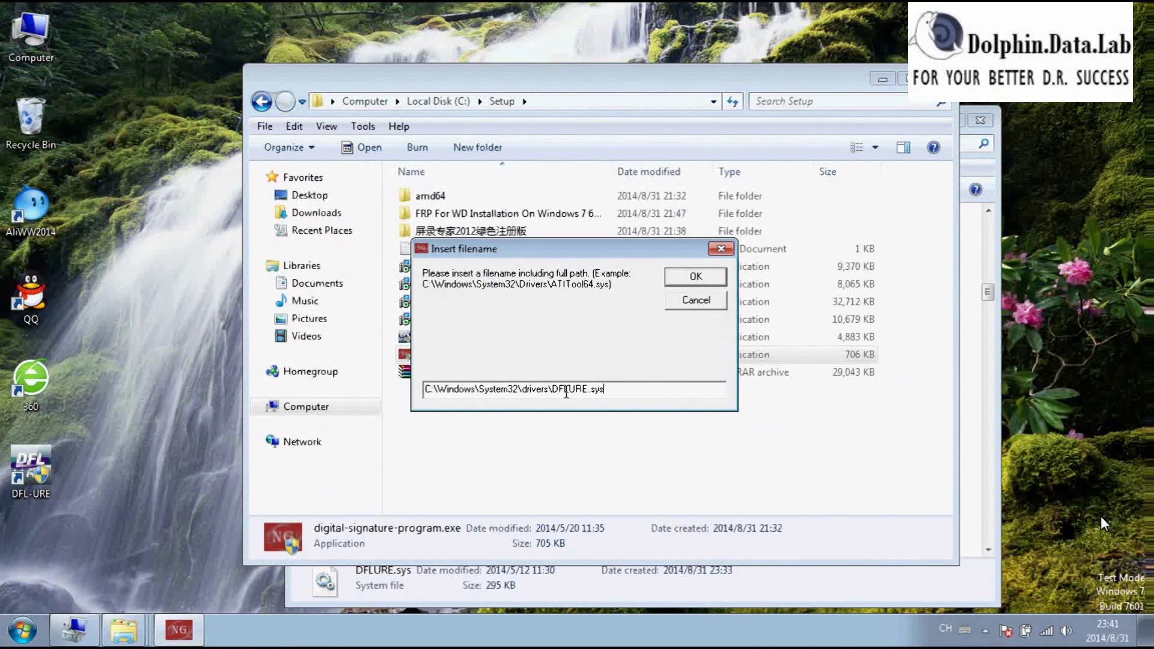
pyautogui.click(696, 276)
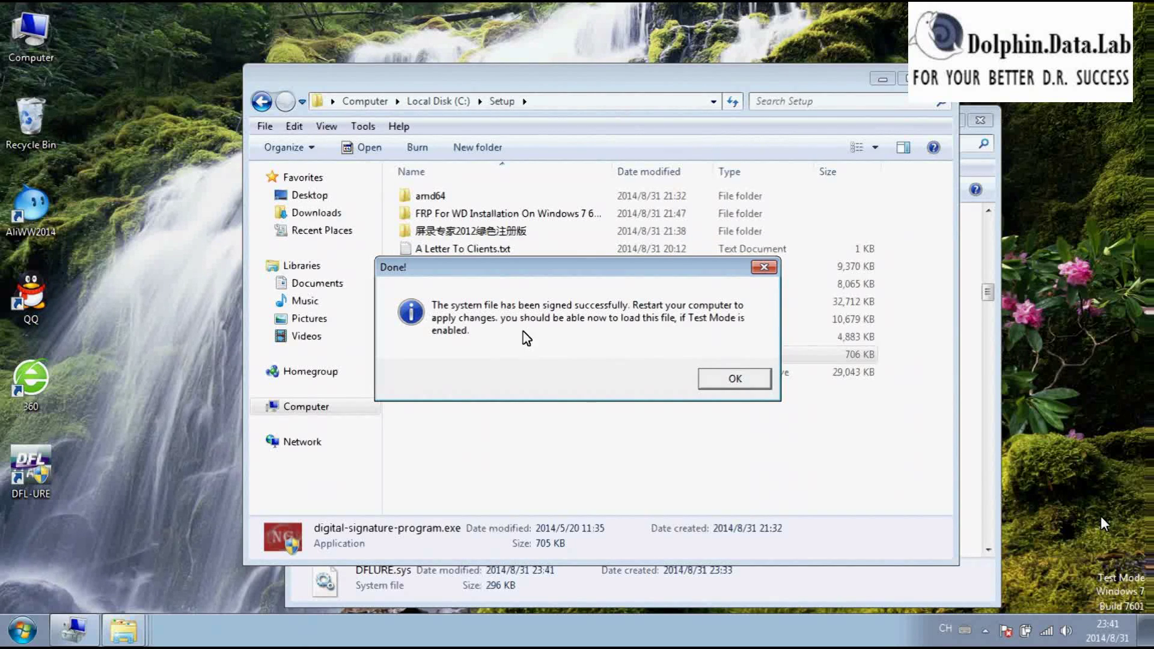
pyautogui.click(743, 381)
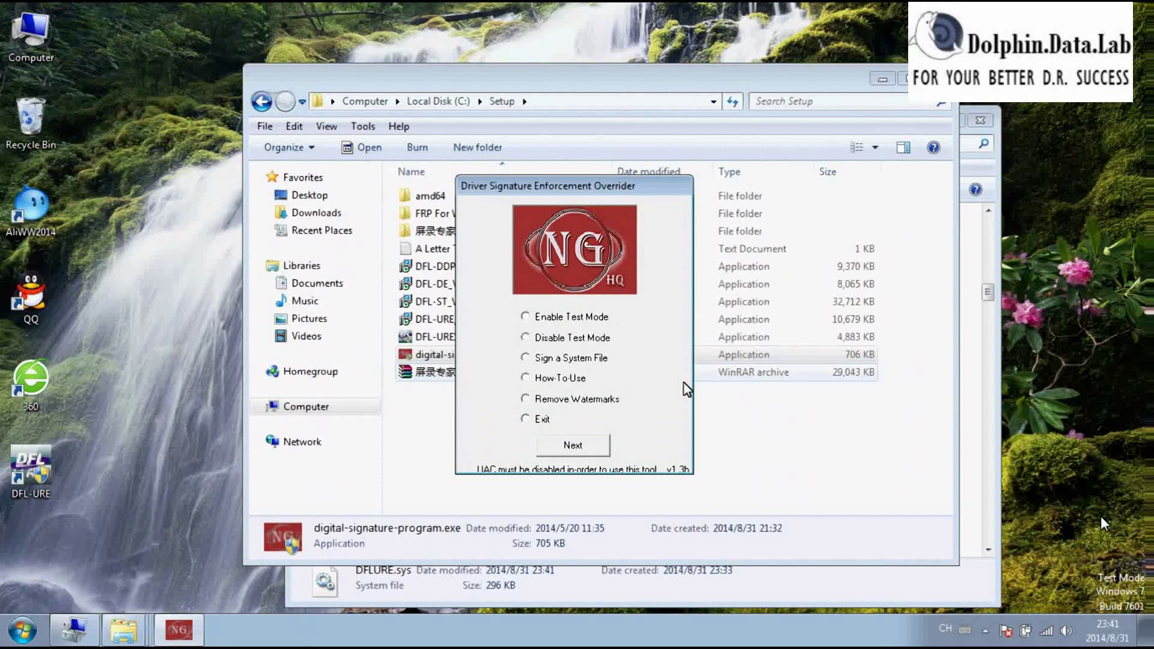
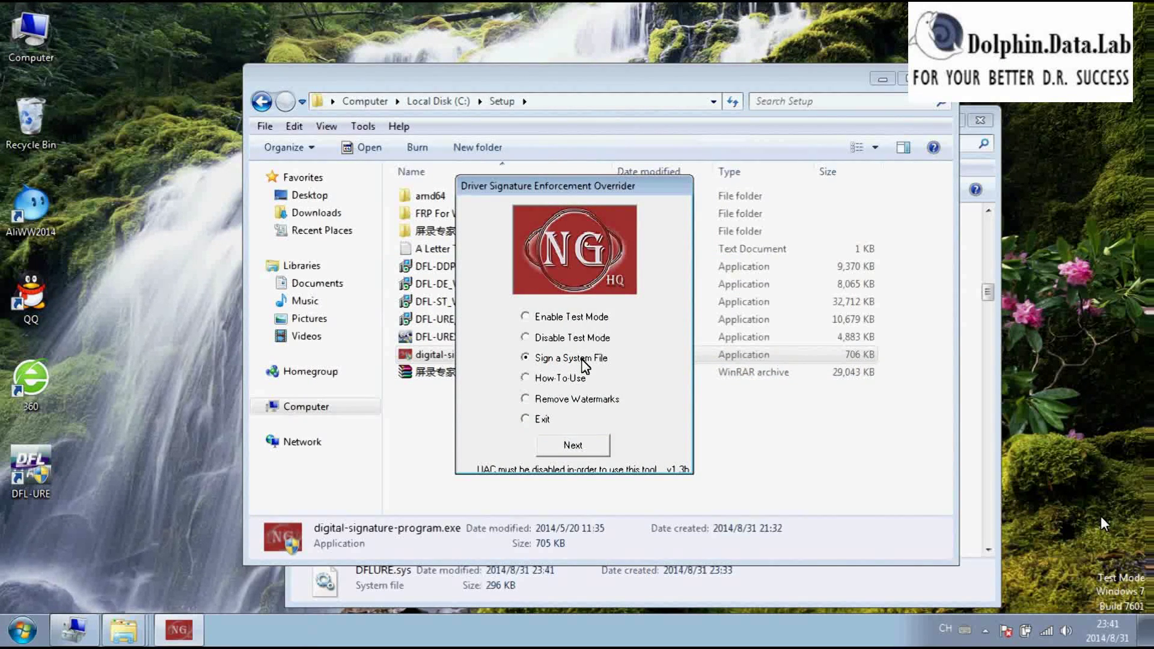
# Start signing another system file and select DFL-URE.sys in the System32 drivers folder.
pyautogui.click(572, 446)
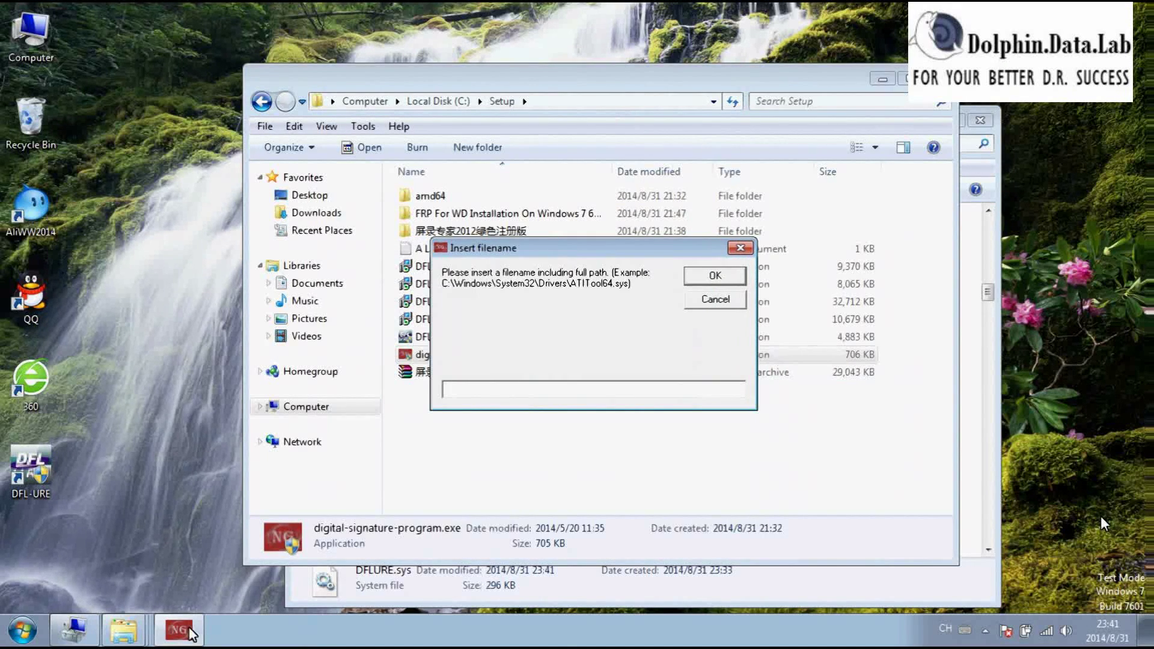
pyautogui.click(96, 635)
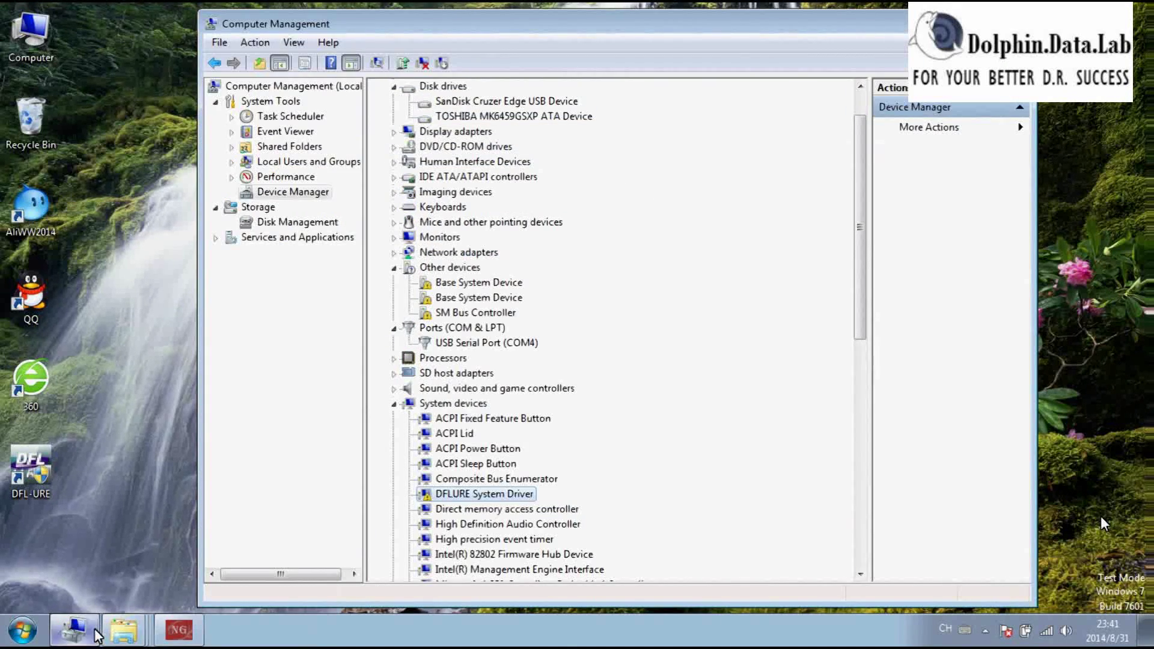
pyautogui.click(124, 630)
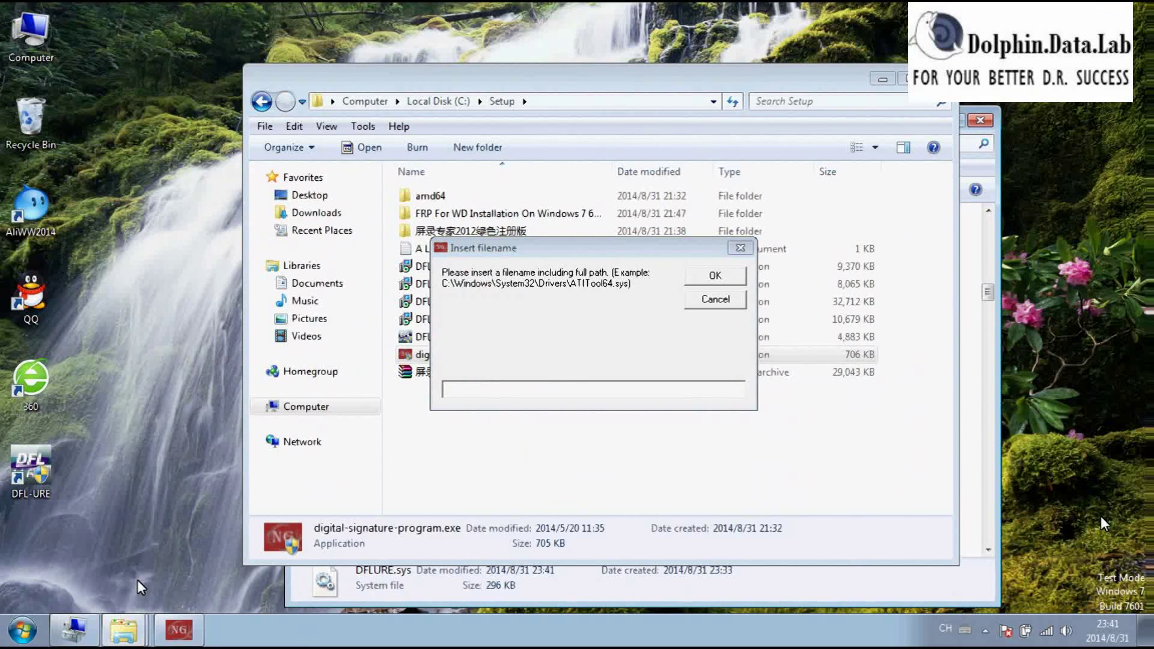
pyautogui.hotkey('alt', 'Tab')
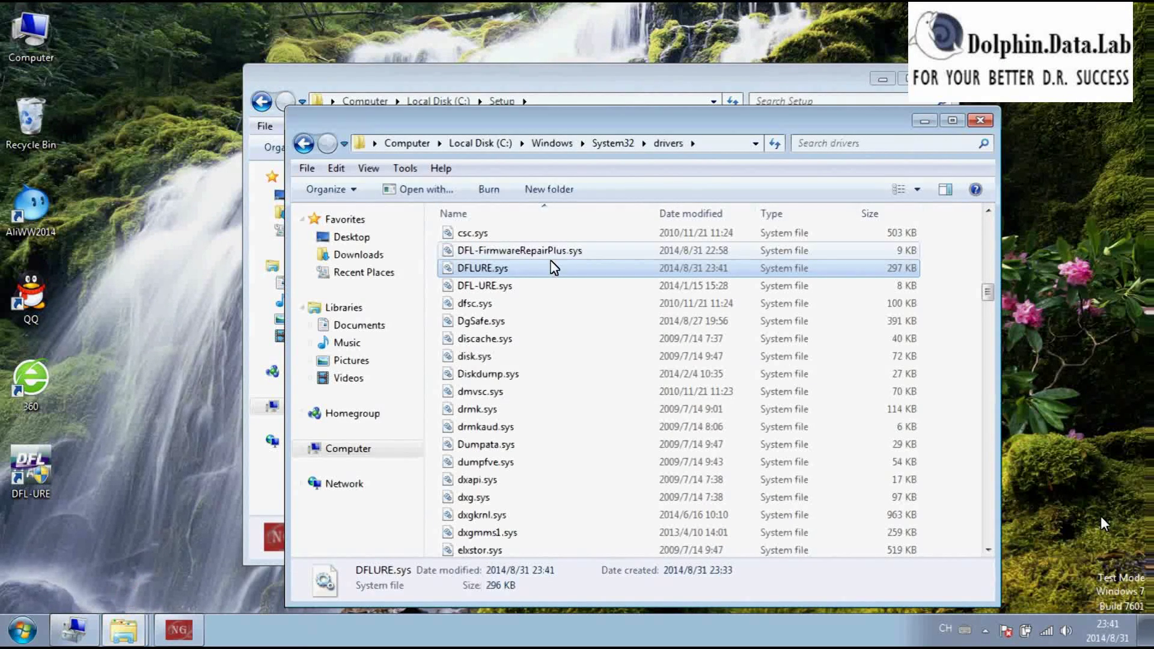
pyautogui.click(506, 288)
pyautogui.click(511, 287)
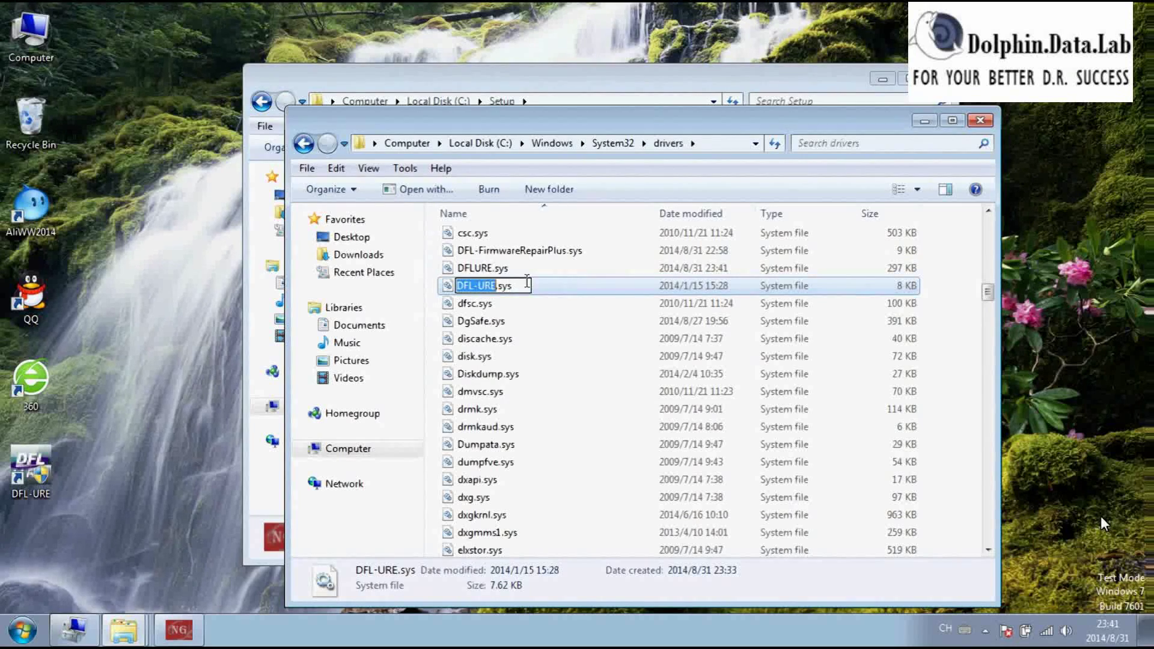
# Copy the drivers folder's path into the signing tool's filename prompt as C:\Windows\System32\drivers\.
pyautogui.click(704, 144)
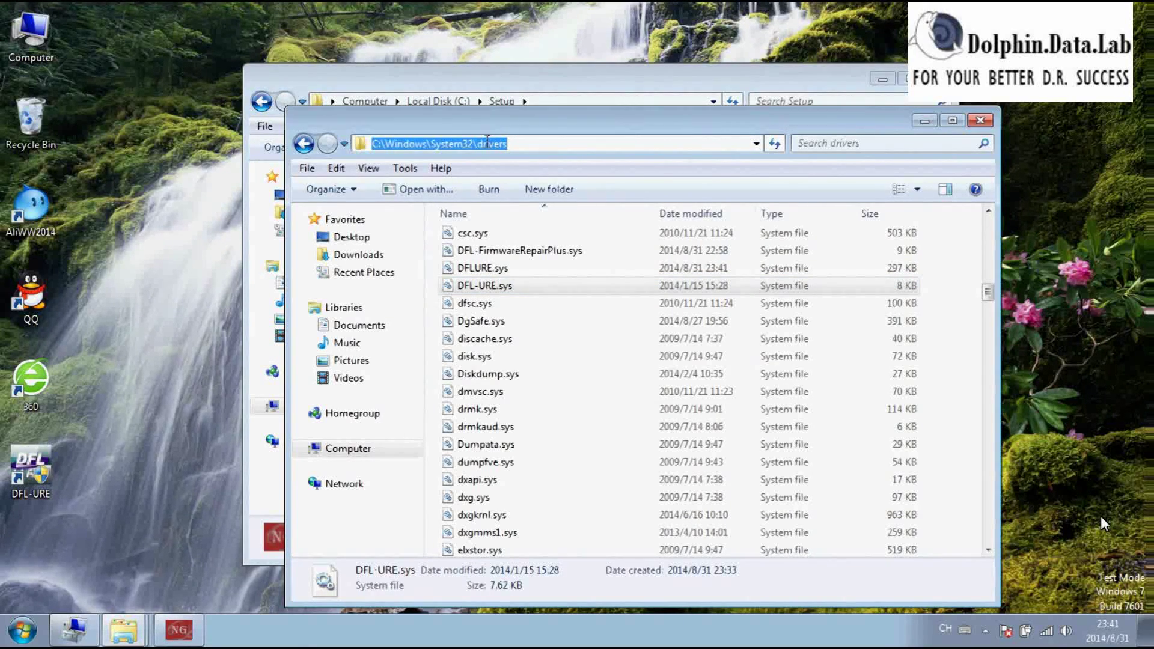
pyautogui.rightClick(486, 141)
pyautogui.click(536, 196)
pyautogui.click(174, 632)
pyautogui.click(570, 387)
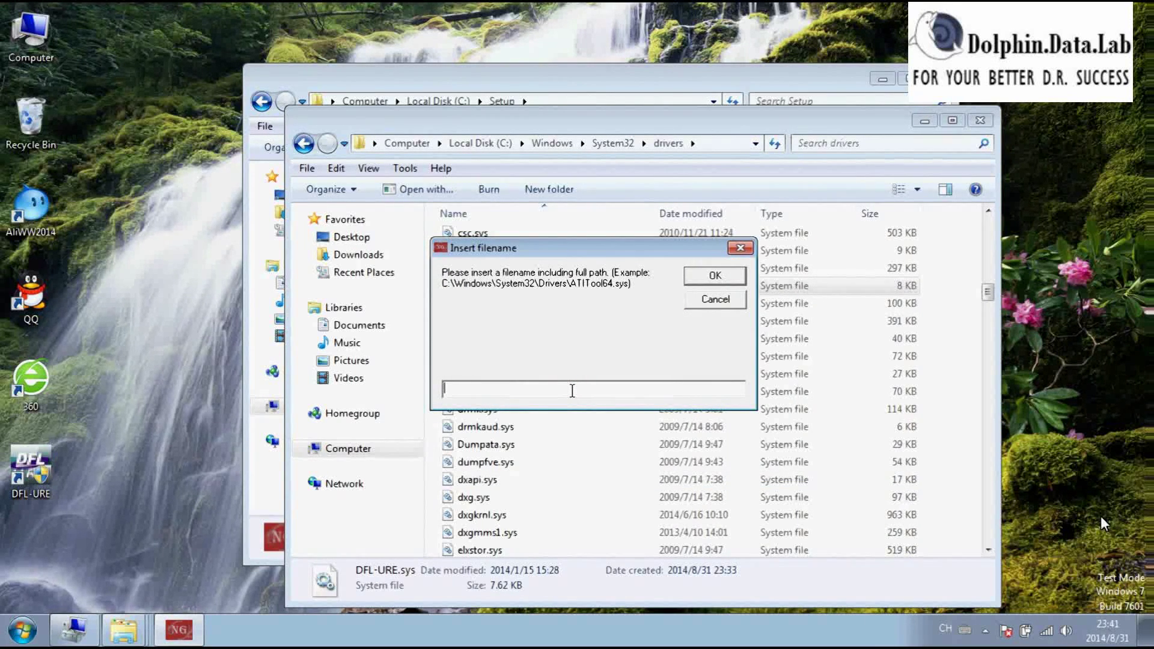
pyautogui.hotkey('ctrl', 'v')
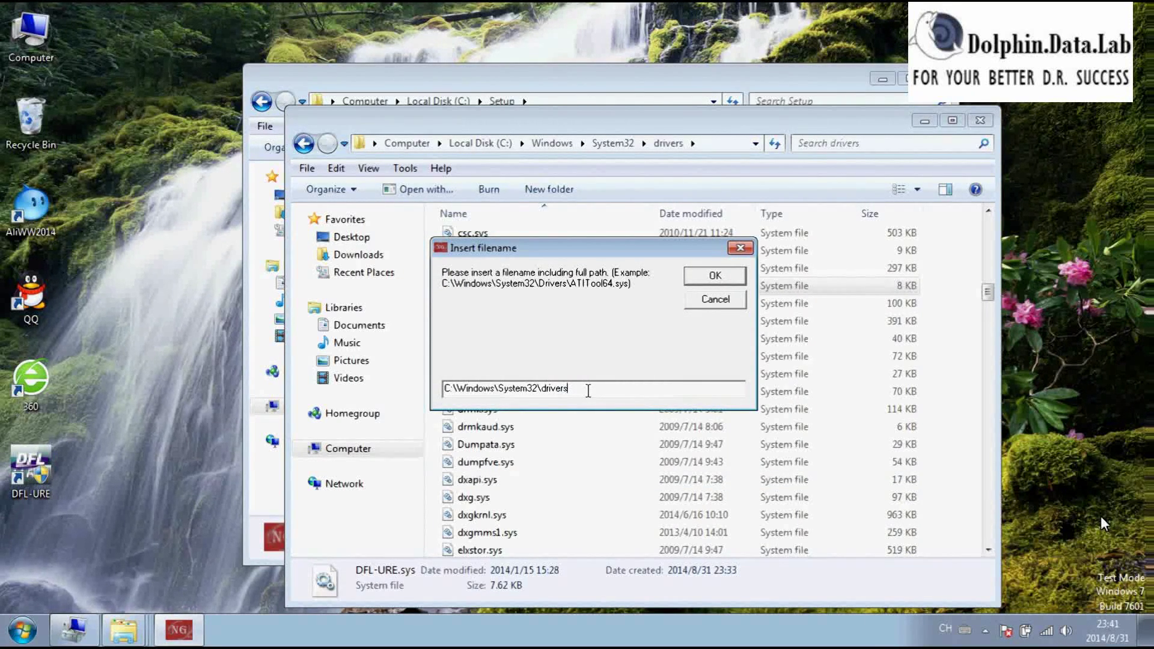
# Copy the file name DFL-URE.sys from the drivers folder, append it to the path and sign that system file.
pyautogui.click(419, 80)
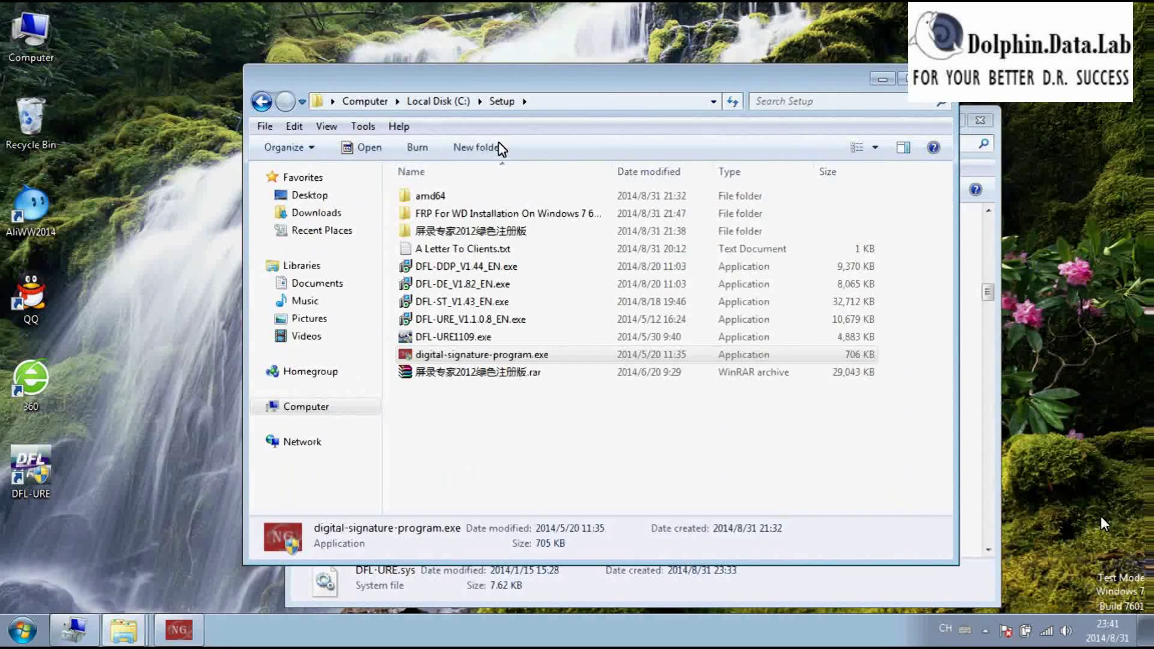
pyautogui.click(107, 631)
pyautogui.click(123, 589)
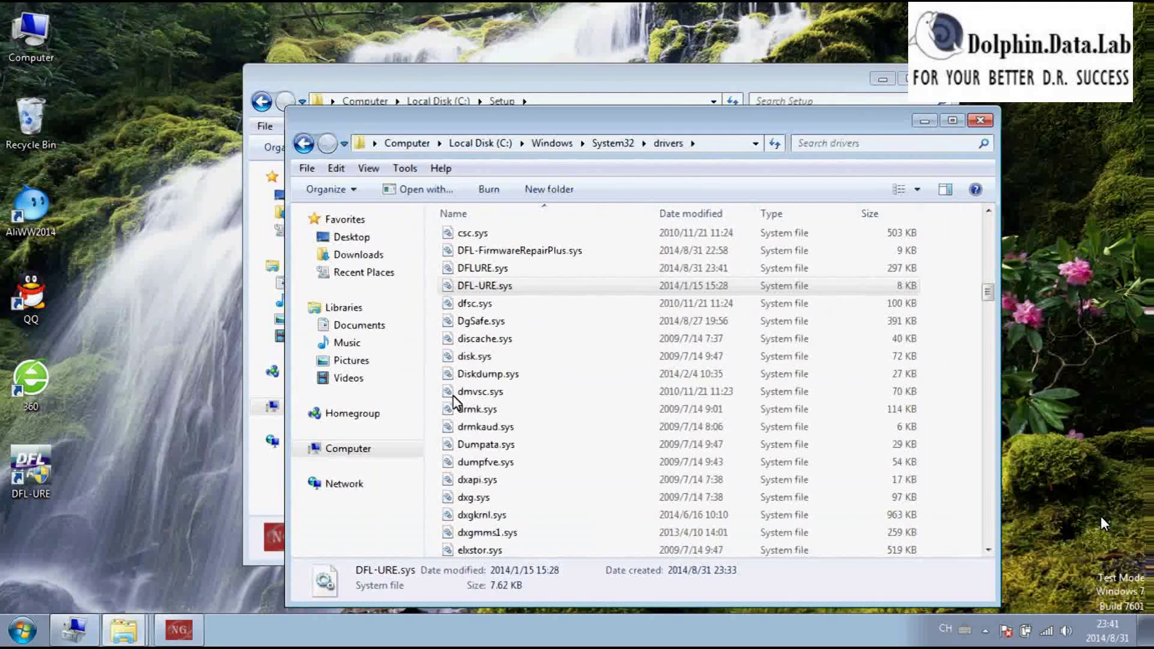
pyautogui.click(515, 291)
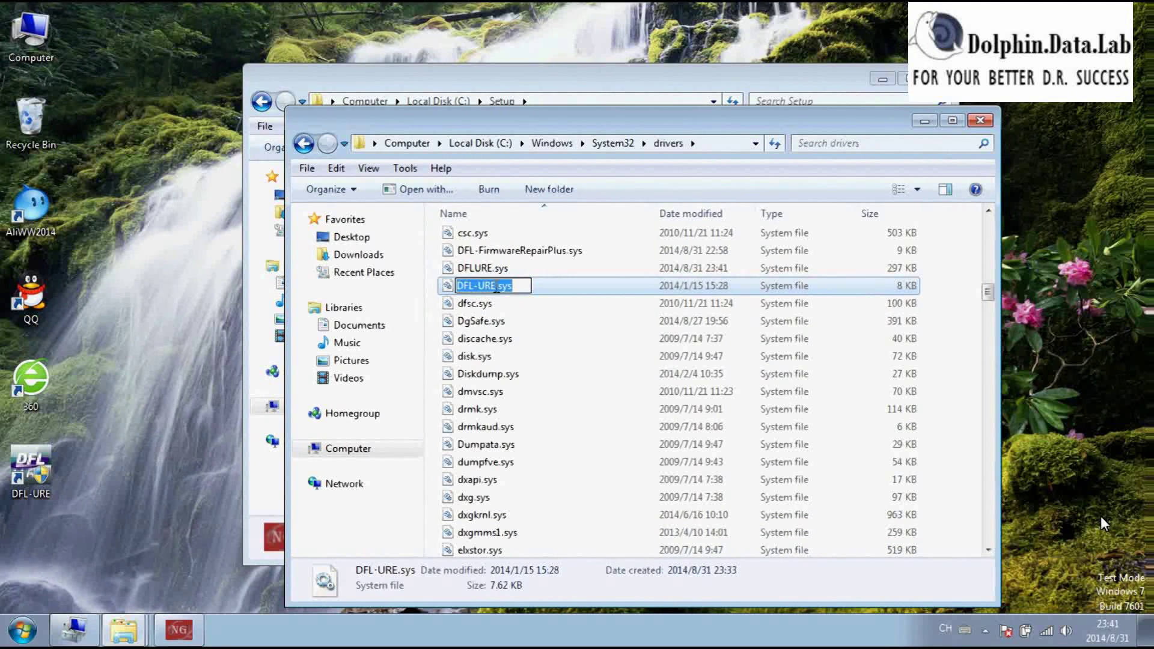
pyautogui.rightClick(501, 286)
pyautogui.click(541, 335)
pyautogui.click(177, 631)
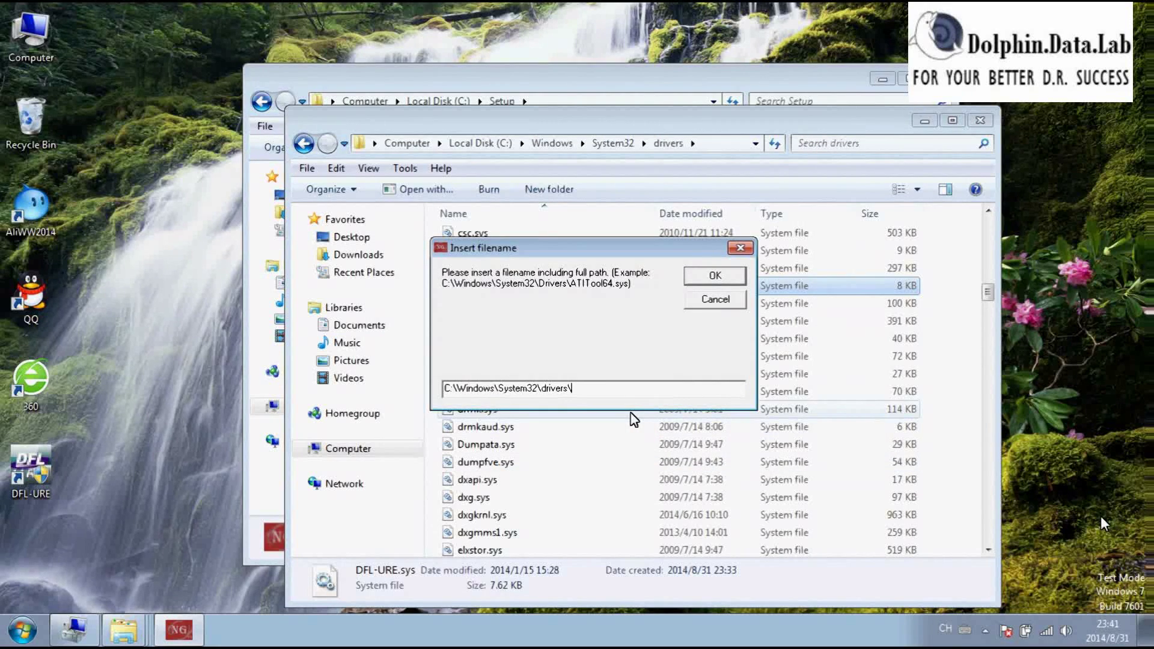
pyautogui.hotkey('ctrl', 'v')
pyautogui.click(708, 277)
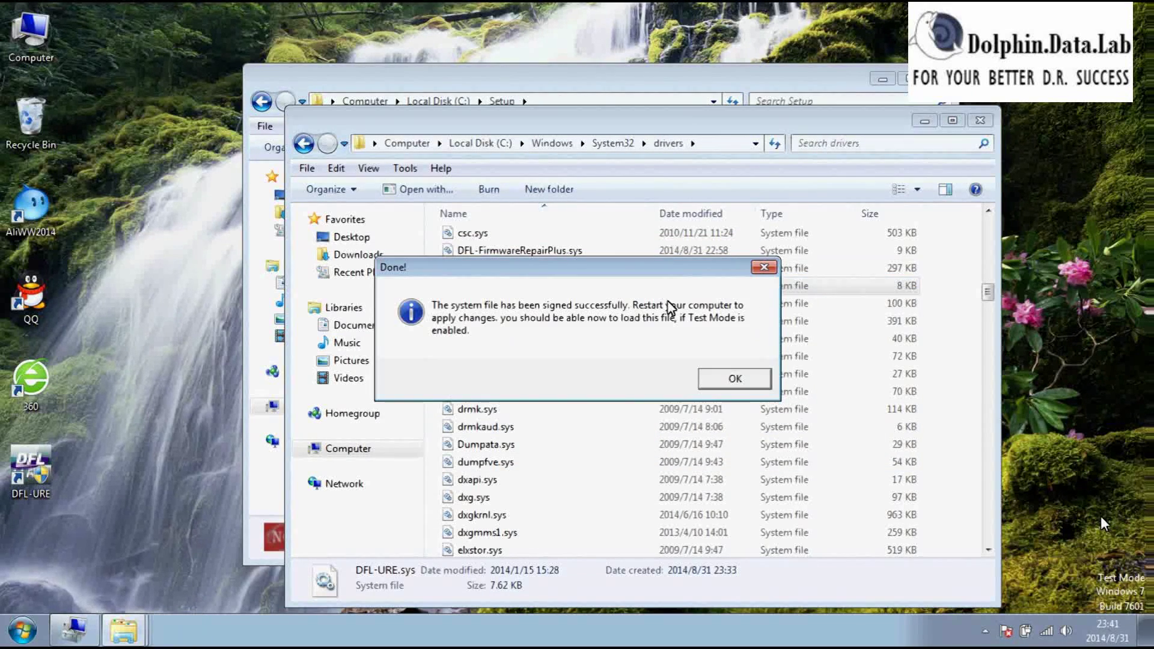
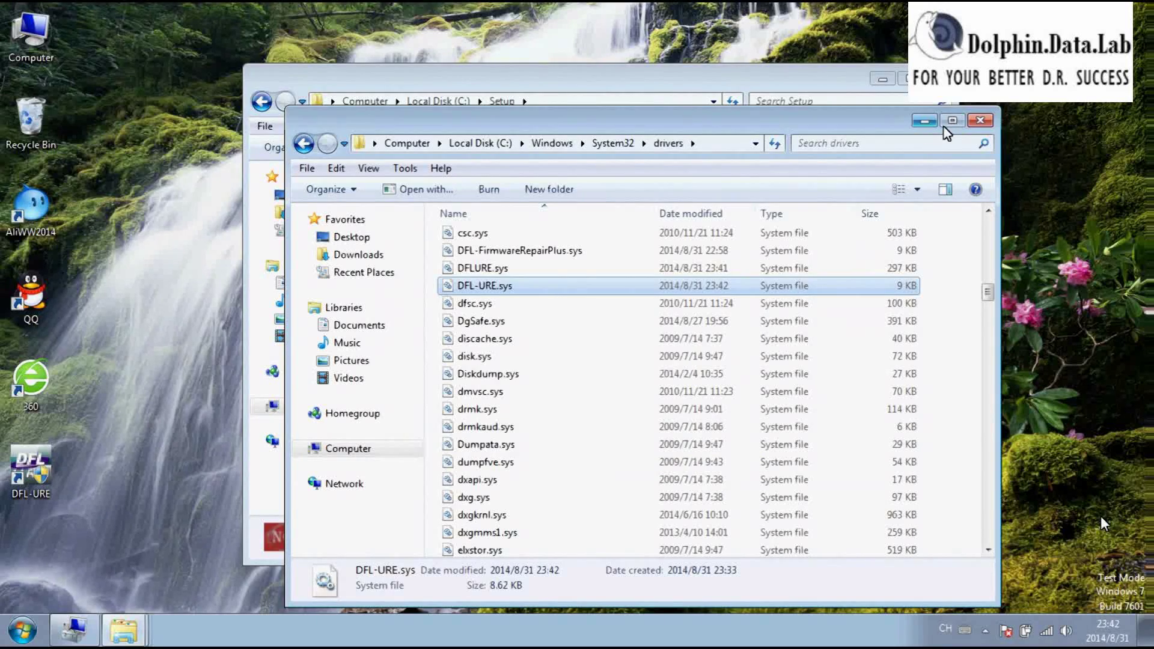
# Minimize the drivers and Setup folder windows to clear the desktop.
pyautogui.click(924, 122)
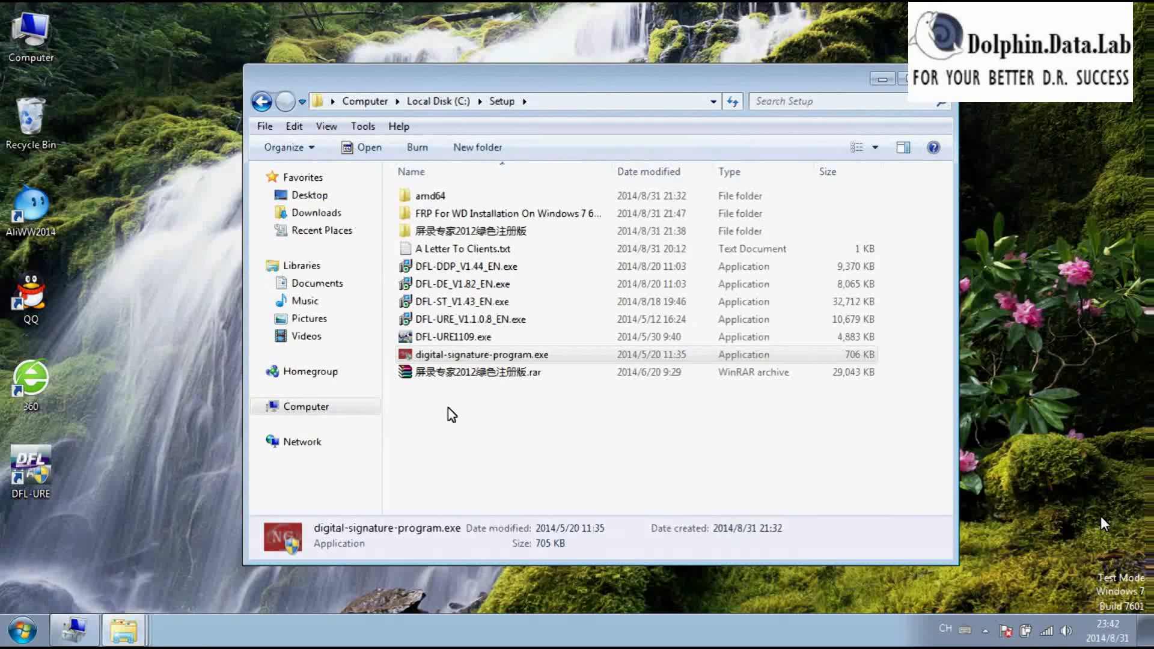
pyautogui.click(882, 80)
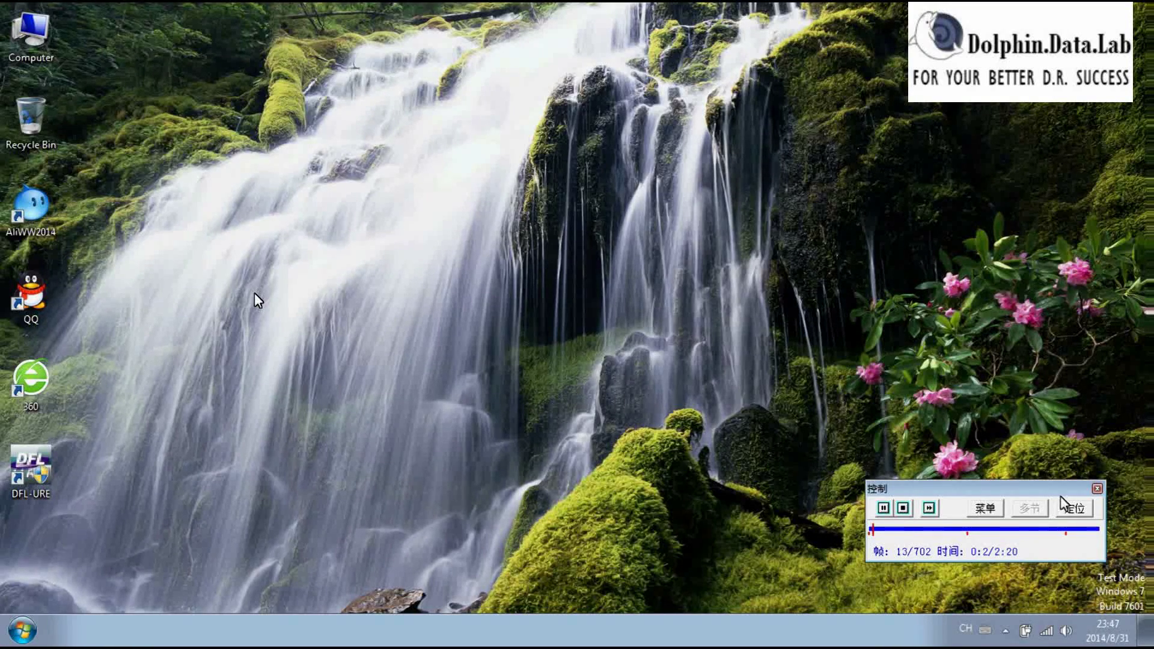
pyautogui.click(1097, 489)
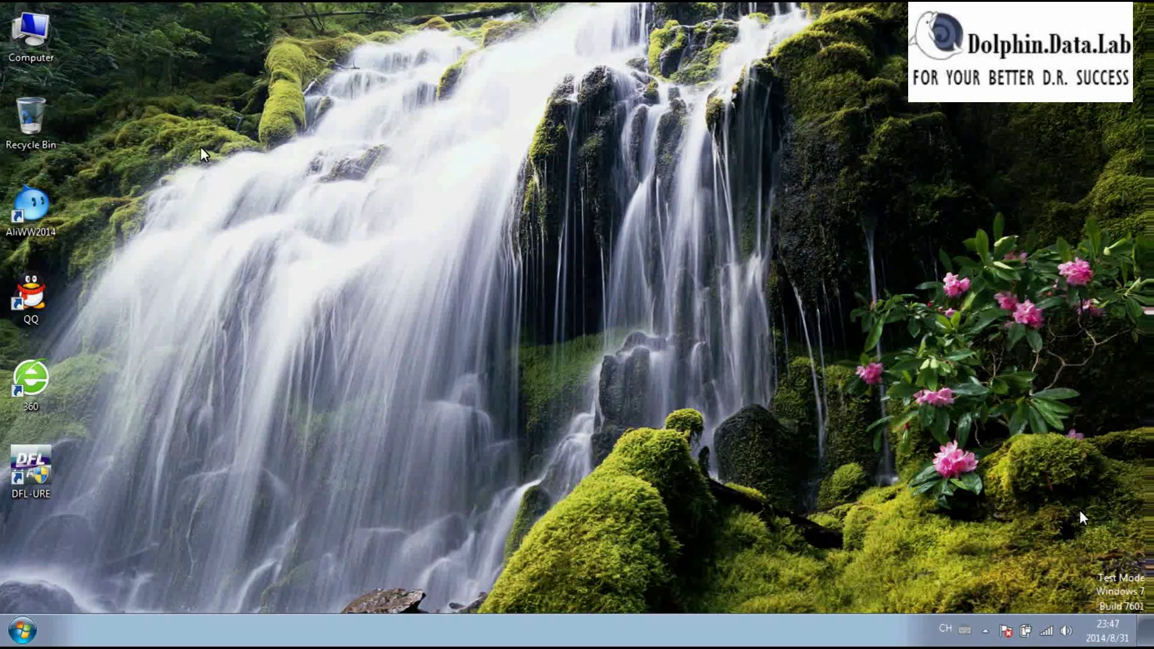
# Open Device Manager in Computer Management and expand the Universal Serial Bus controllers and System devices categories.
pyautogui.rightClick(37, 33)
pyautogui.click(95, 63)
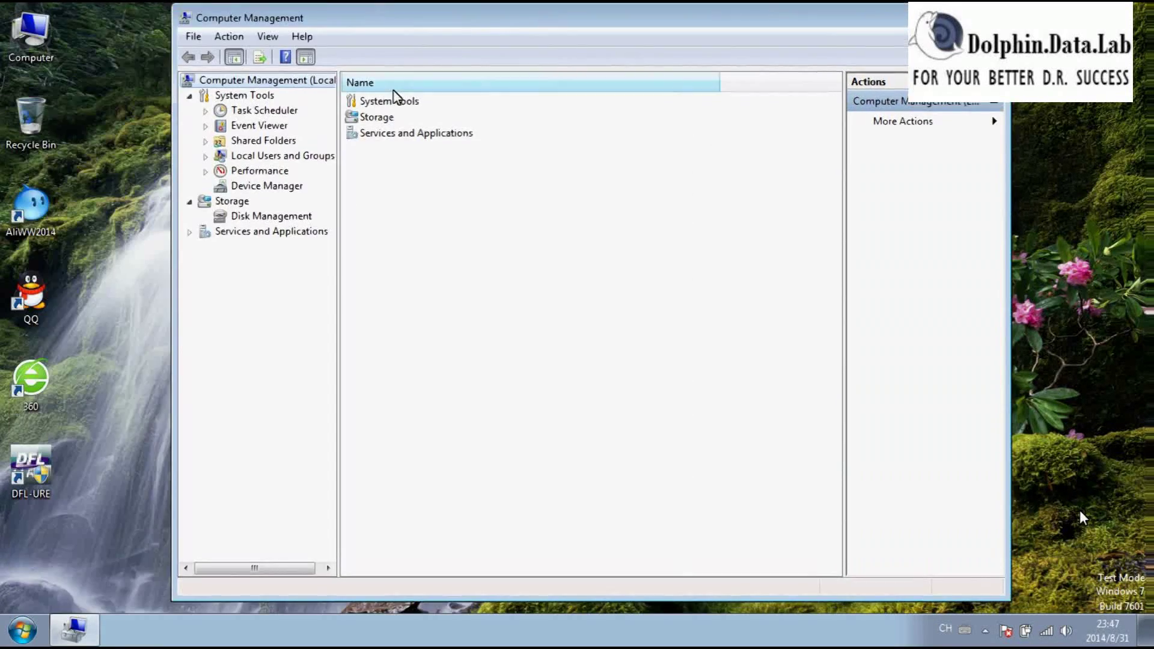
pyautogui.click(282, 186)
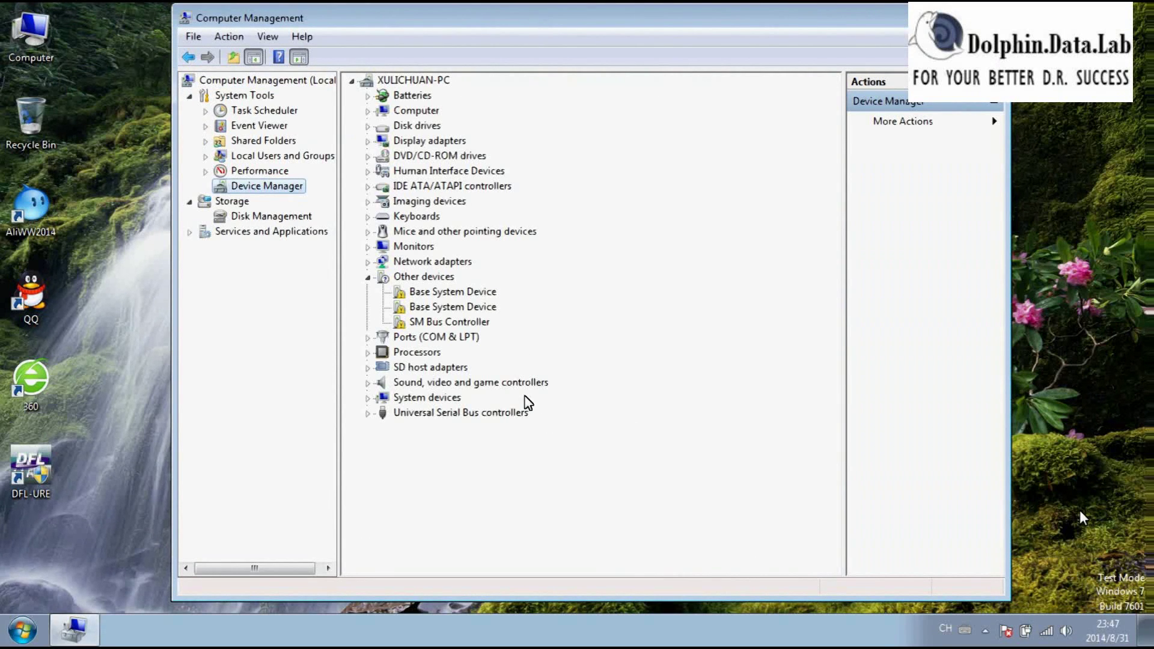
pyautogui.doubleClick(478, 412)
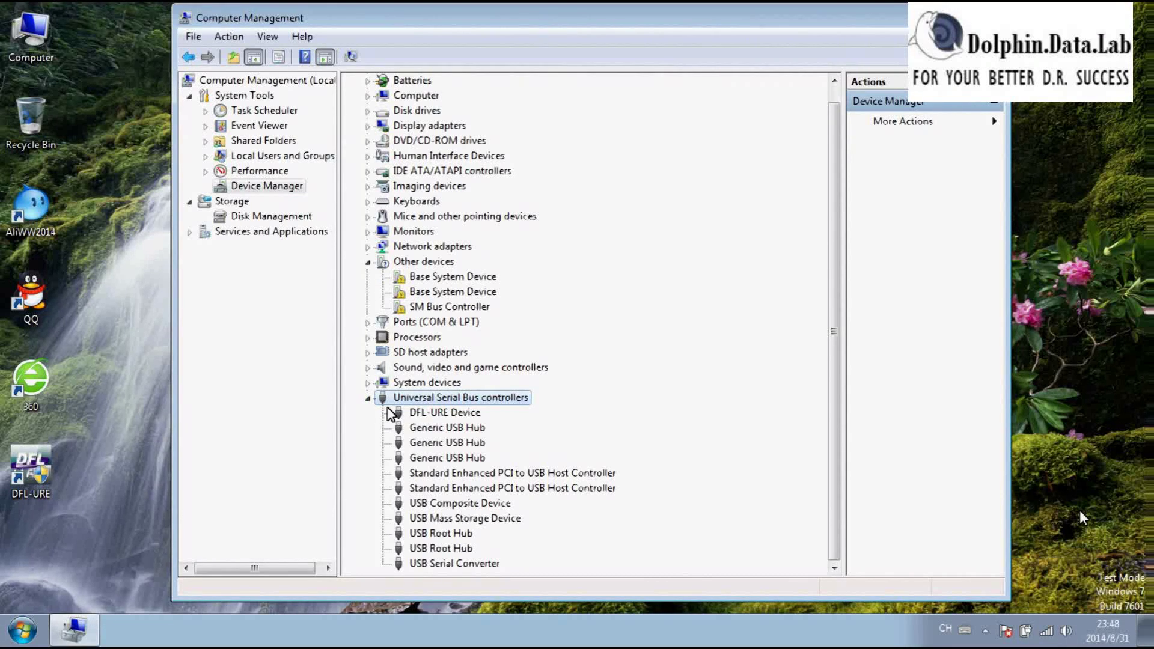
pyautogui.doubleClick(449, 383)
pyautogui.scroll(2, 502, 313)
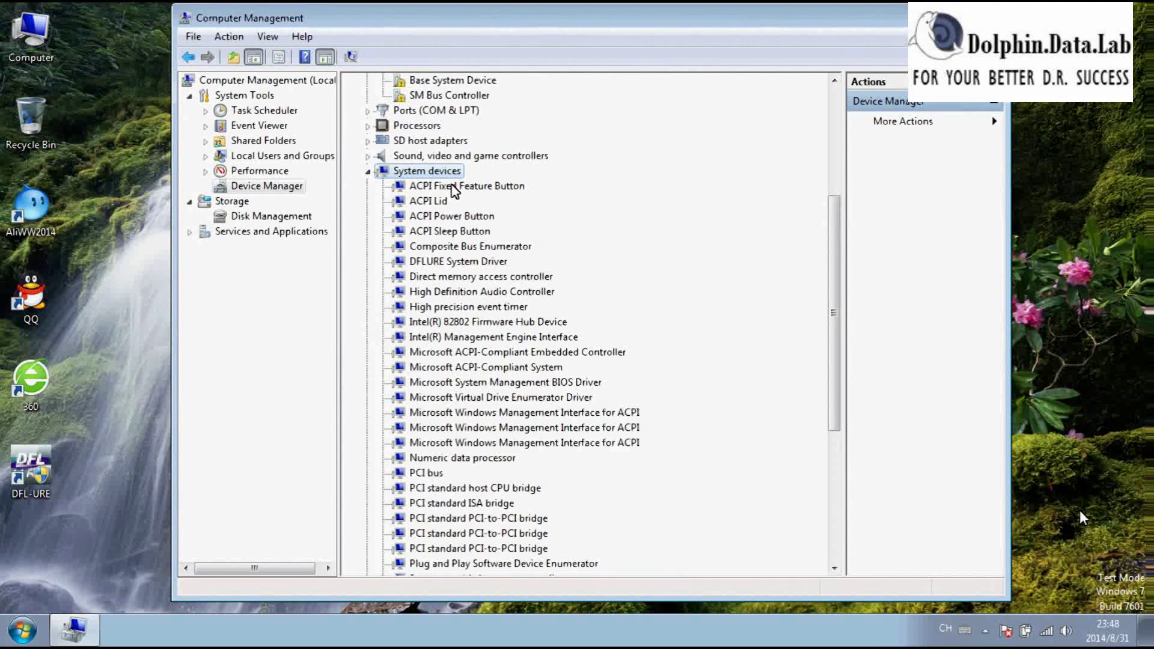
# Examine the DFLURE System Driver and DFL-URE Device entries for driver warnings, and minimize Computer Management.
pyautogui.click(455, 262)
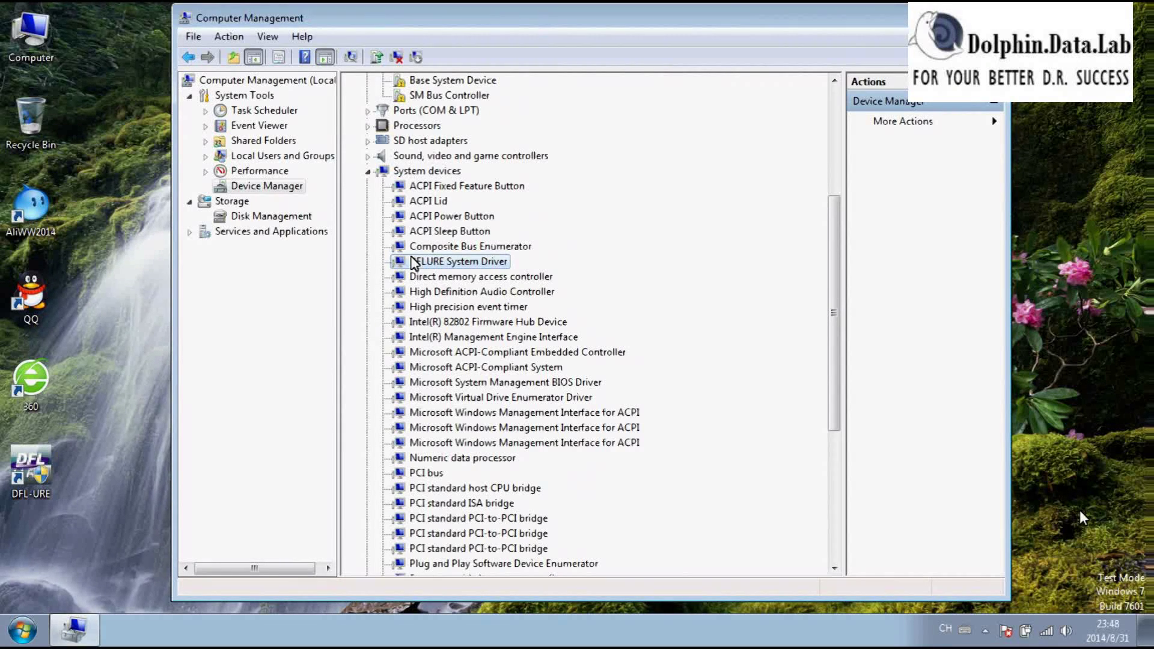
pyautogui.scroll(-3, 445, 282)
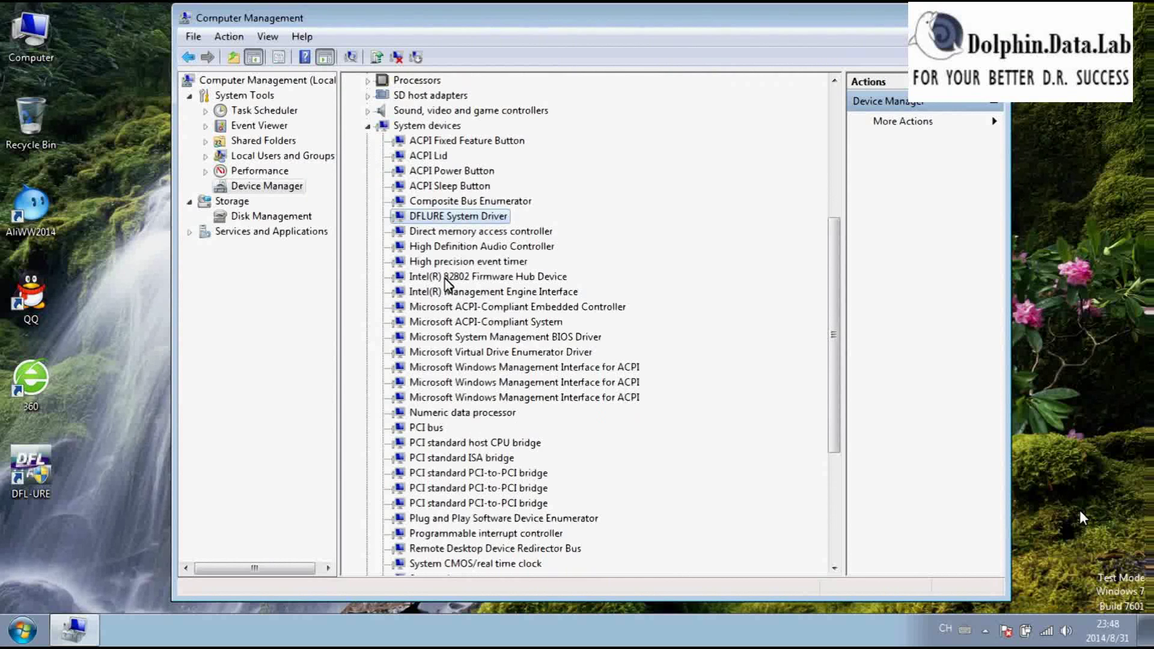
pyautogui.scroll(2, 455, 287)
pyautogui.scroll(-5, 462, 439)
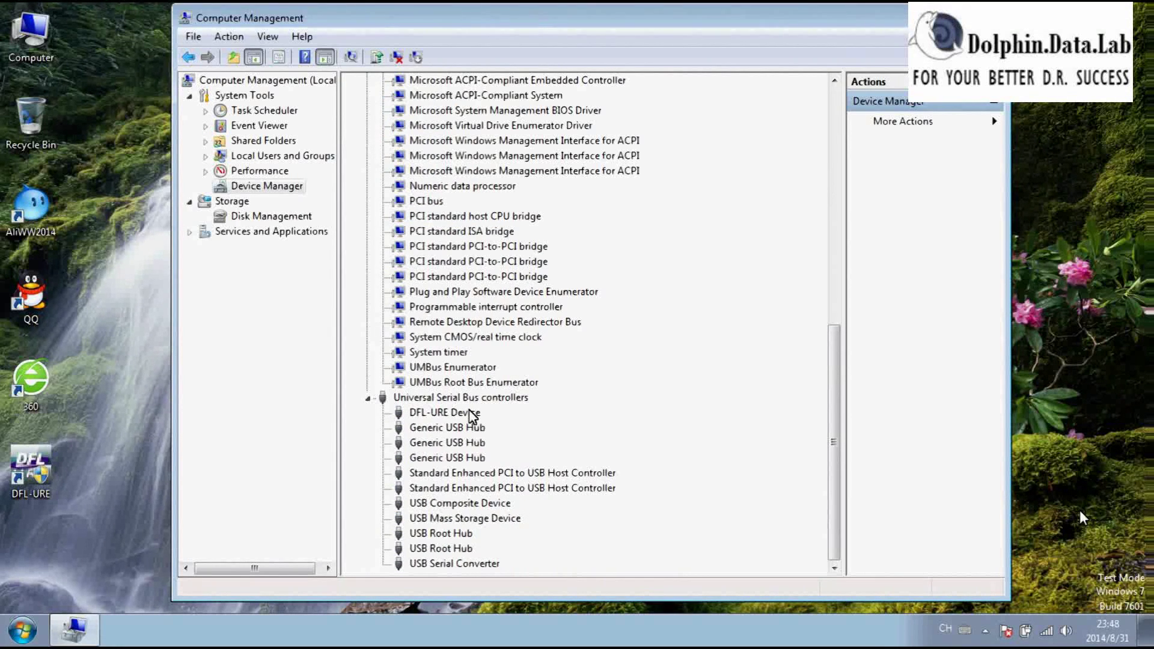
pyautogui.scroll(3, 476, 415)
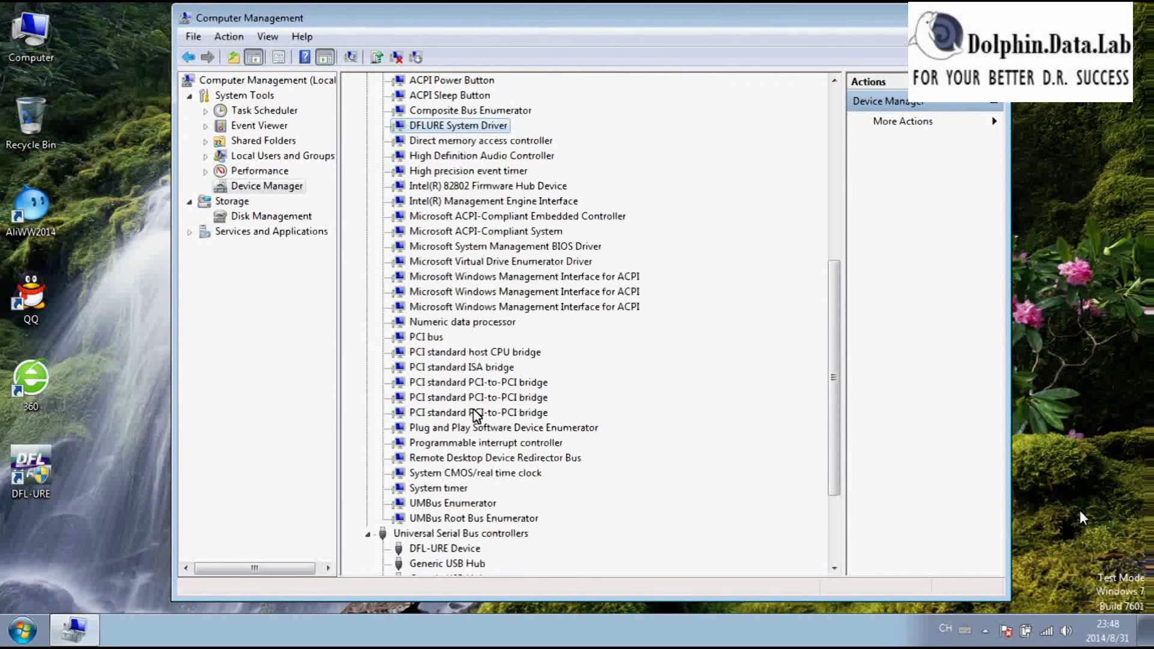
pyautogui.scroll(7, 556, 240)
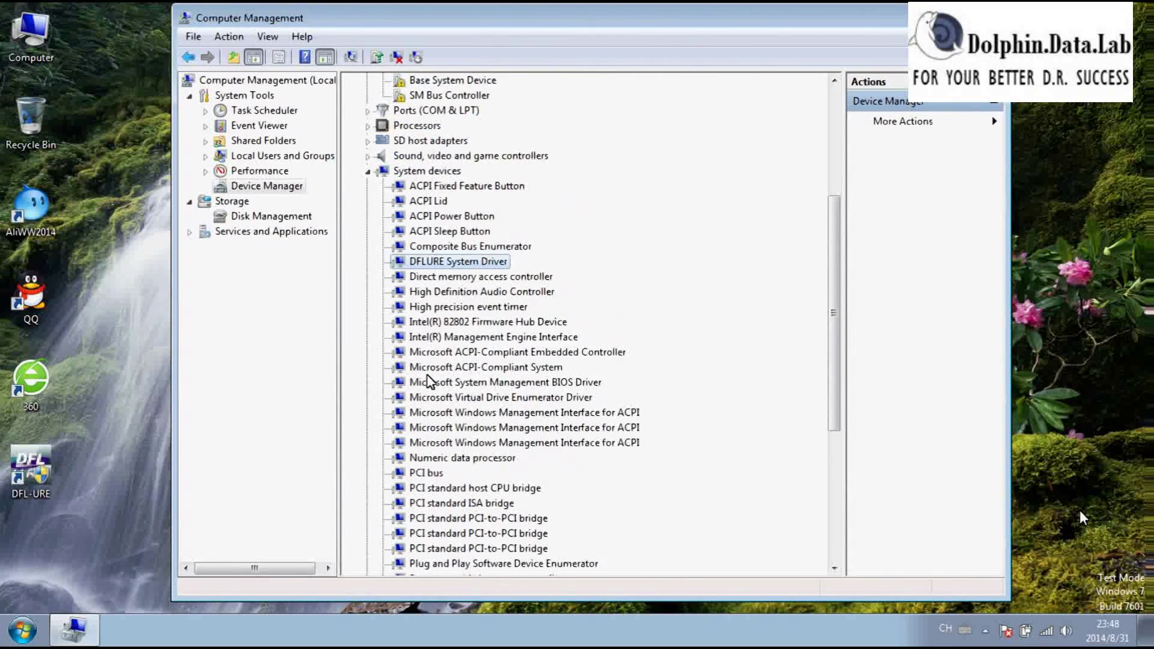
pyautogui.scroll(-4, 628, 390)
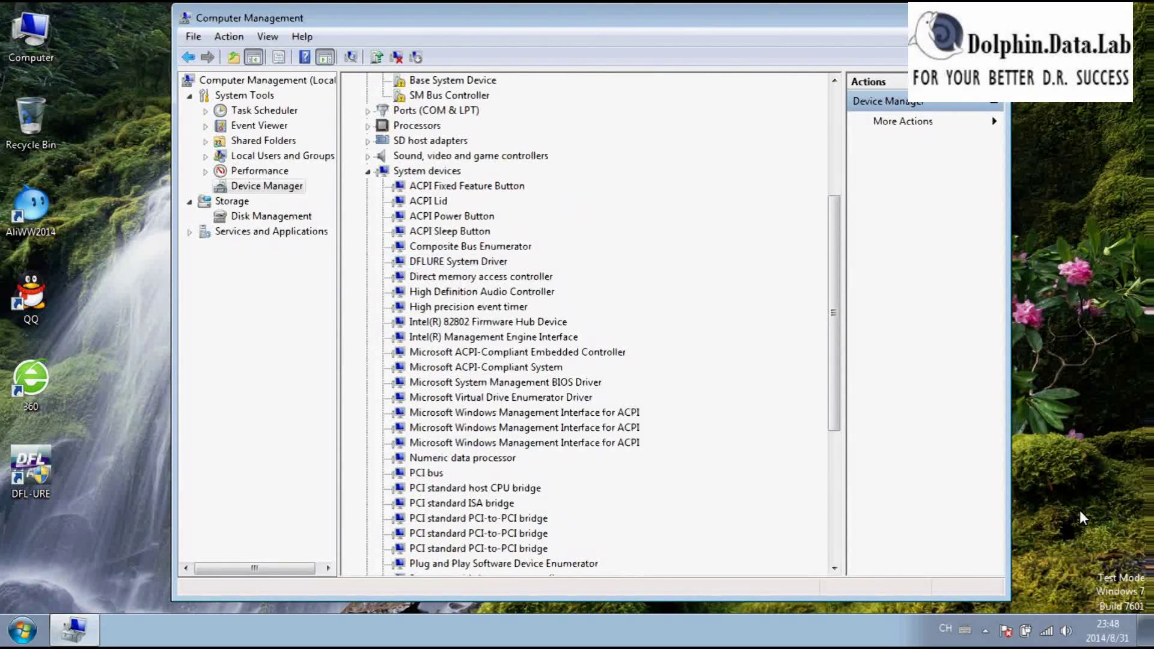
pyautogui.click(73, 629)
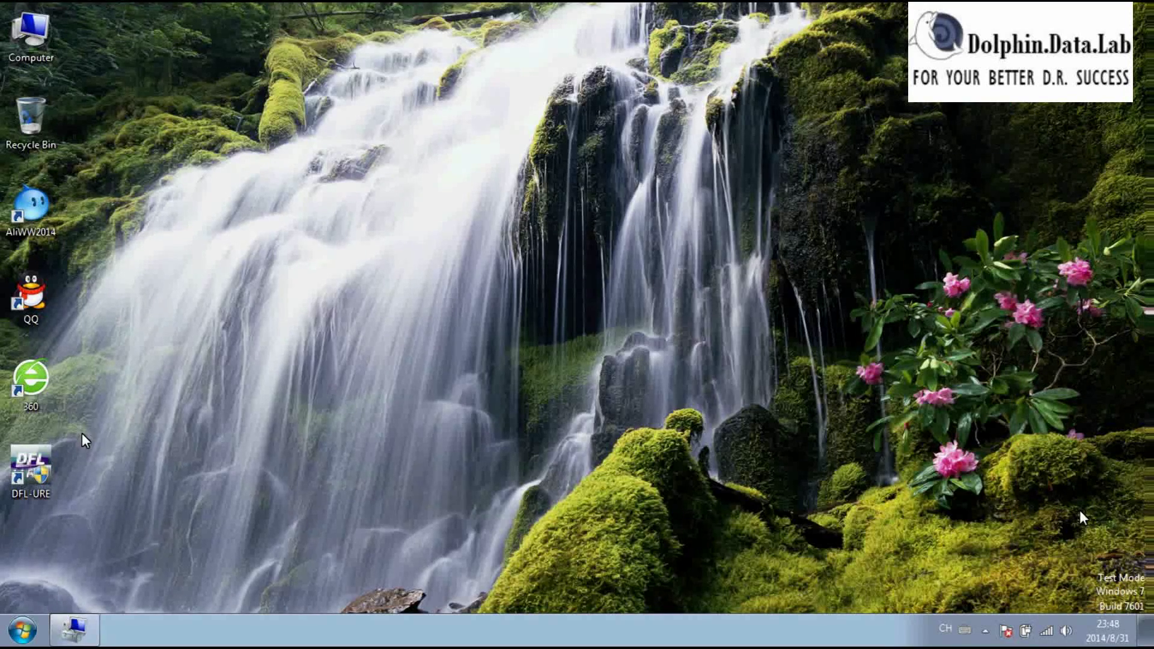
# Run DFL-URE as administrator and generate its registration file as C:\DFLURE.reg, acknowledging the messages.
pyautogui.rightClick(34, 459)
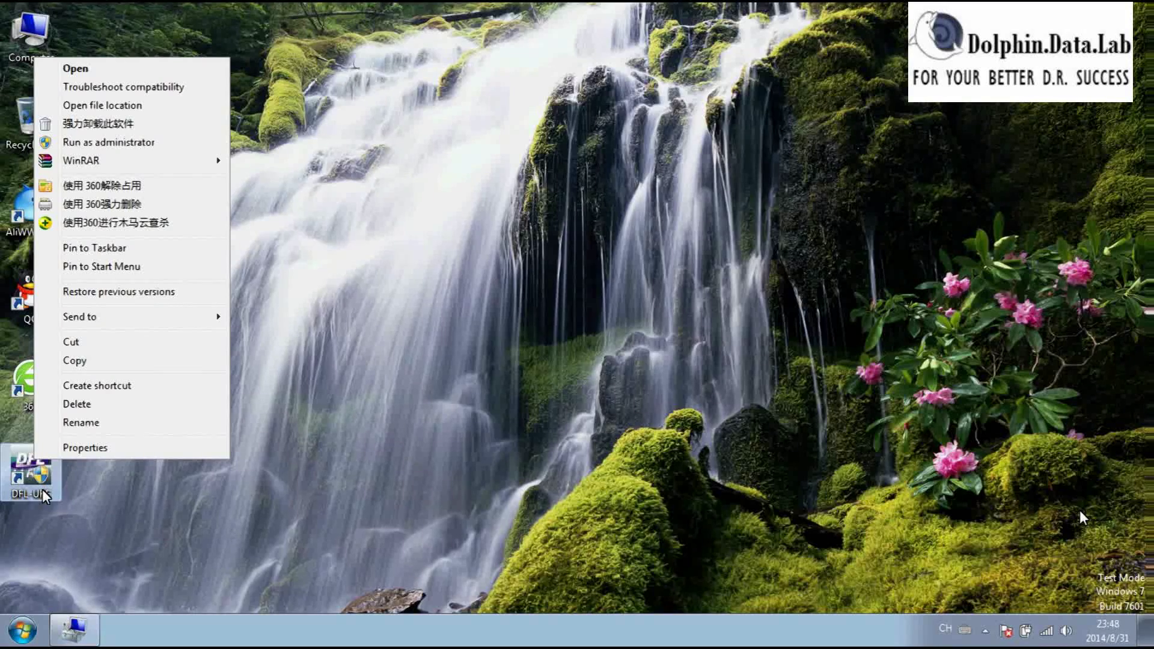
pyautogui.click(149, 145)
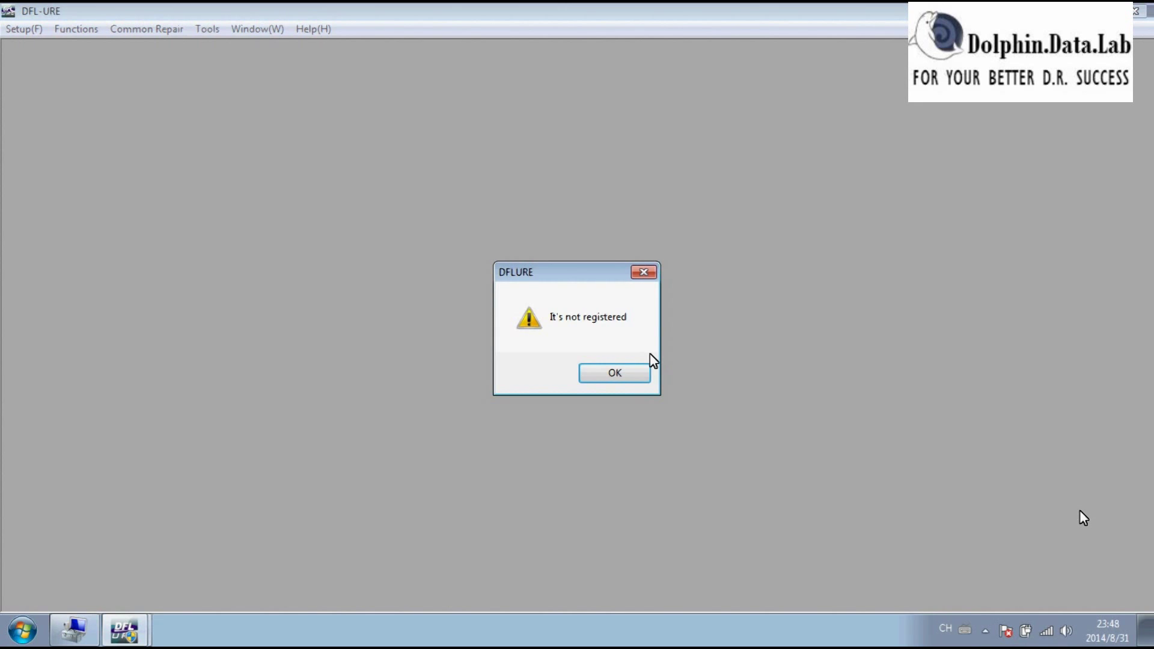
pyautogui.click(618, 376)
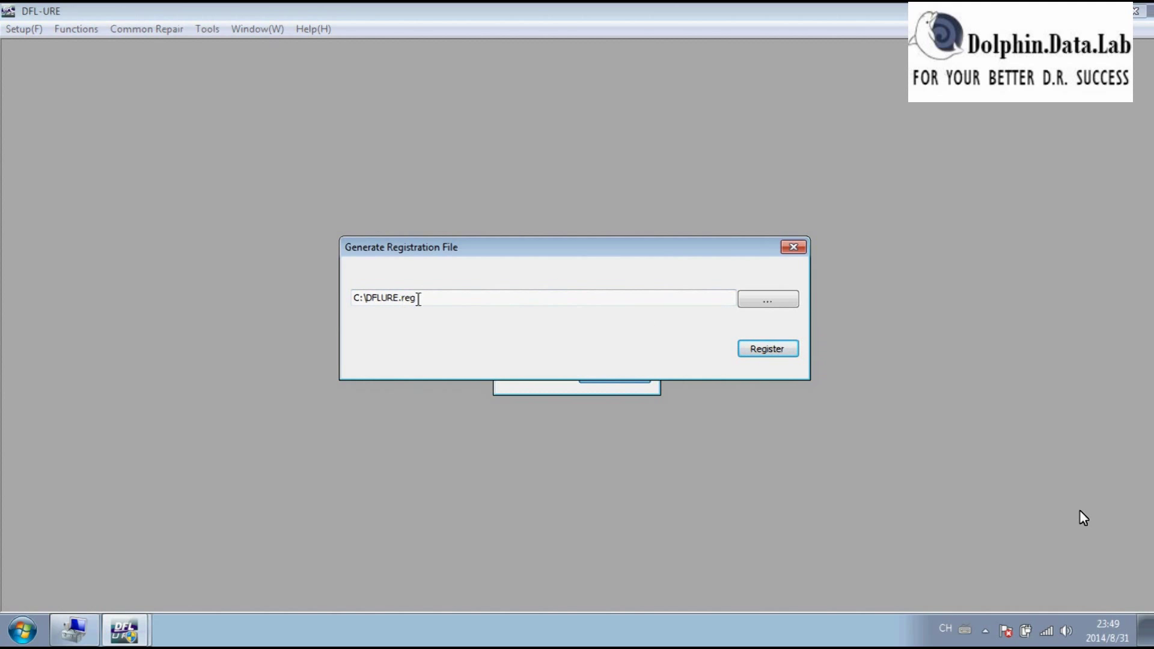
pyautogui.click(764, 355)
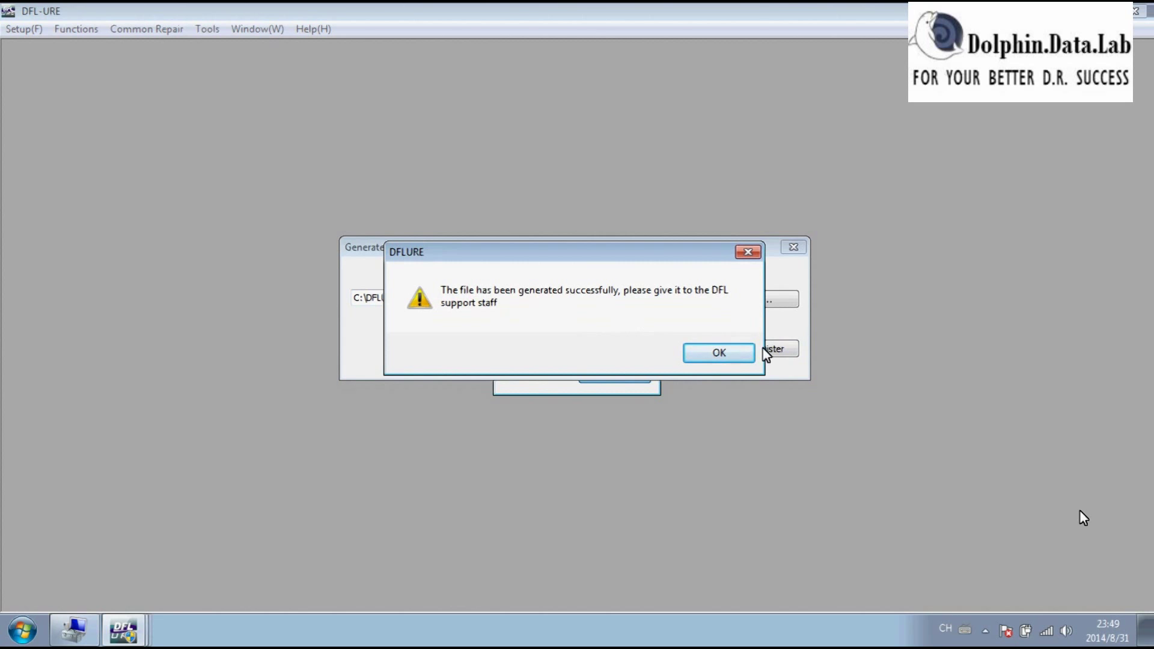
pyautogui.click(720, 353)
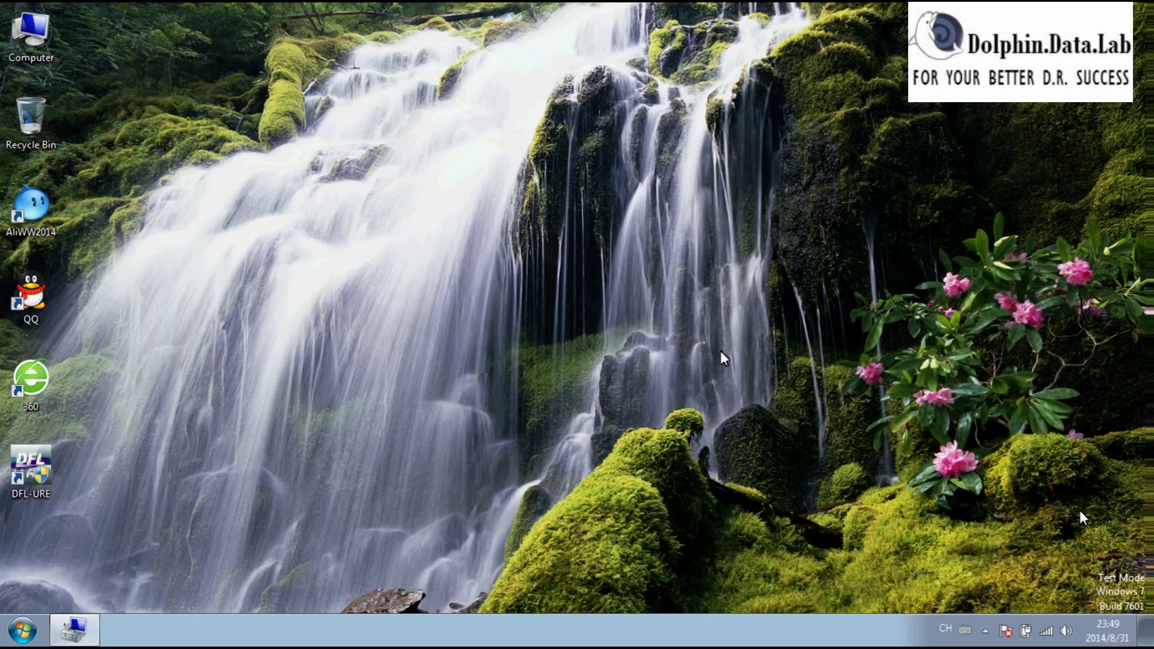
# Open the DFL-URE installation folder under C:\Program Files (x86) in Explorer.
pyautogui.click(222, 191)
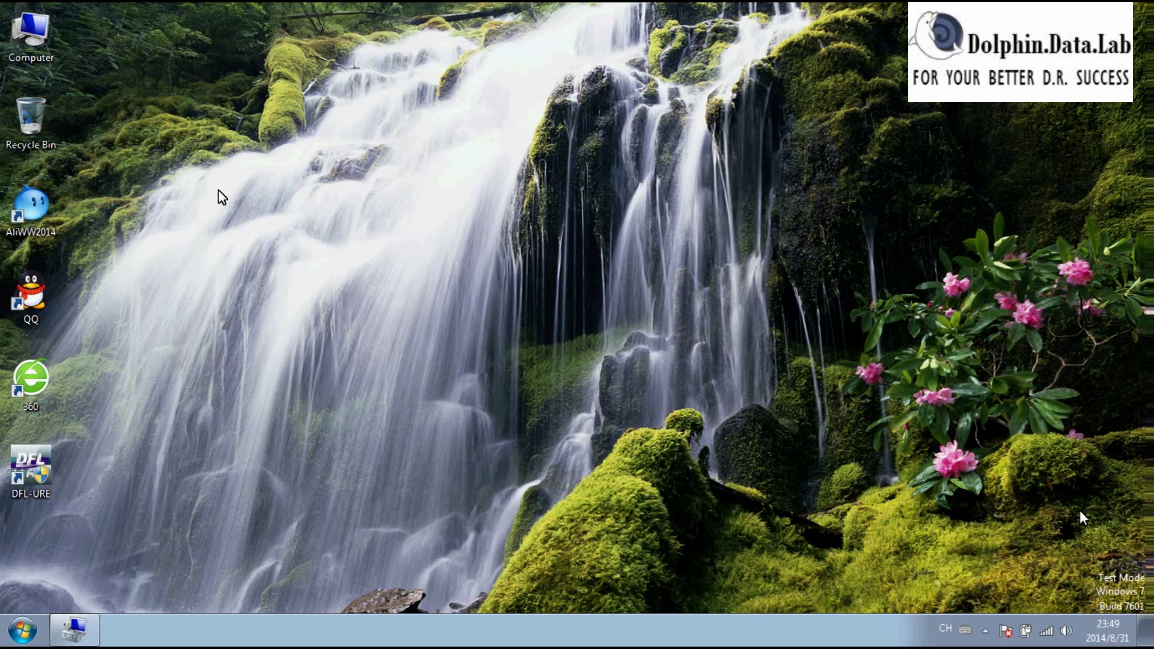
pyautogui.doubleClick(36, 27)
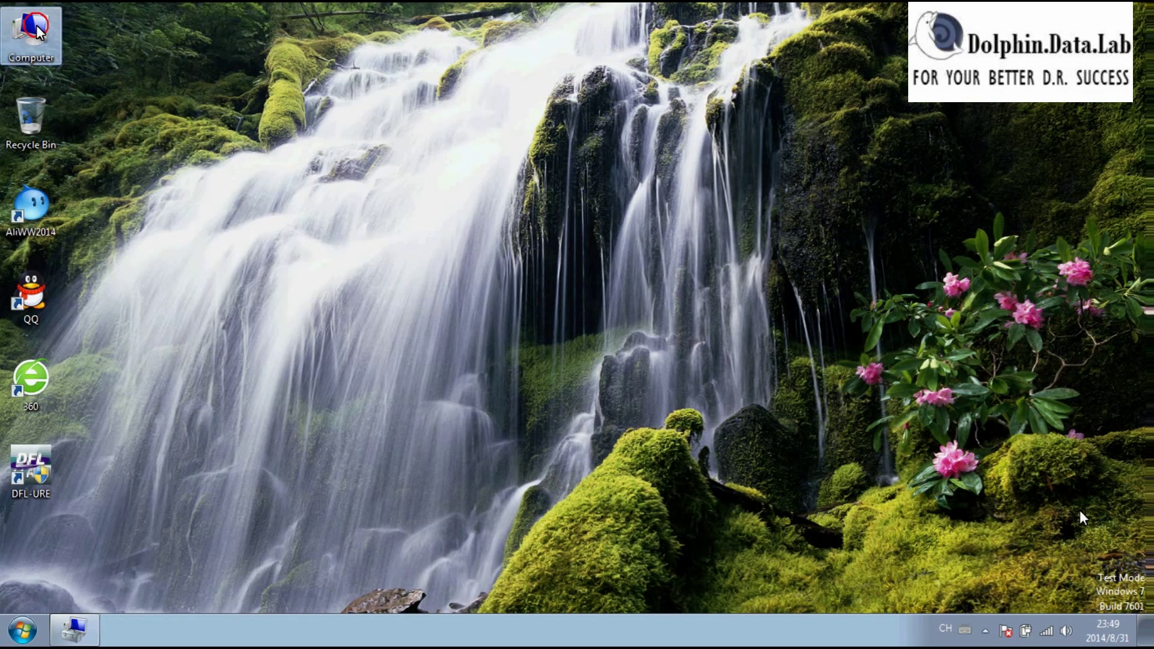
pyautogui.doubleClick(529, 213)
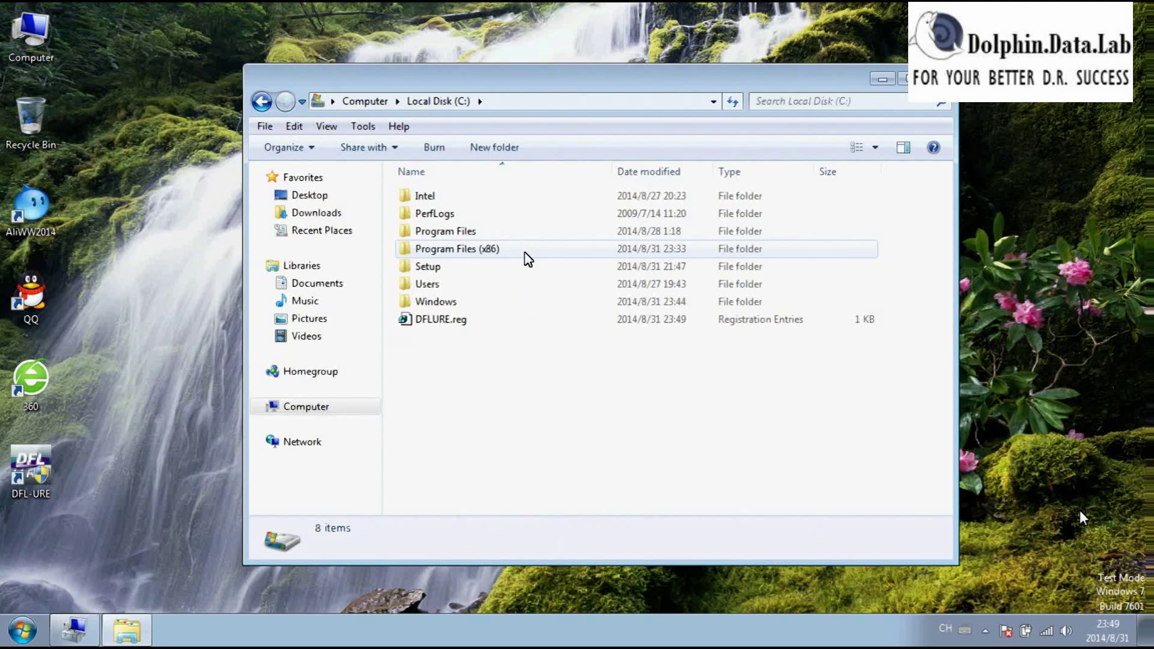
pyautogui.doubleClick(504, 255)
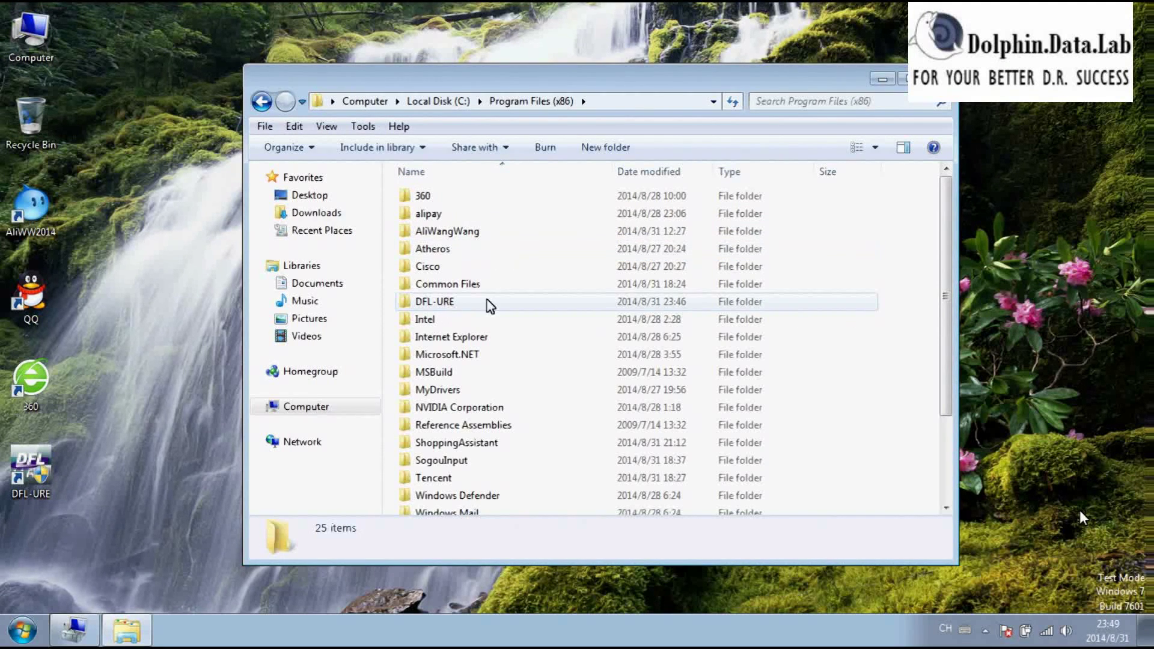
pyautogui.scroll(-1, 493, 291)
pyautogui.click(464, 261)
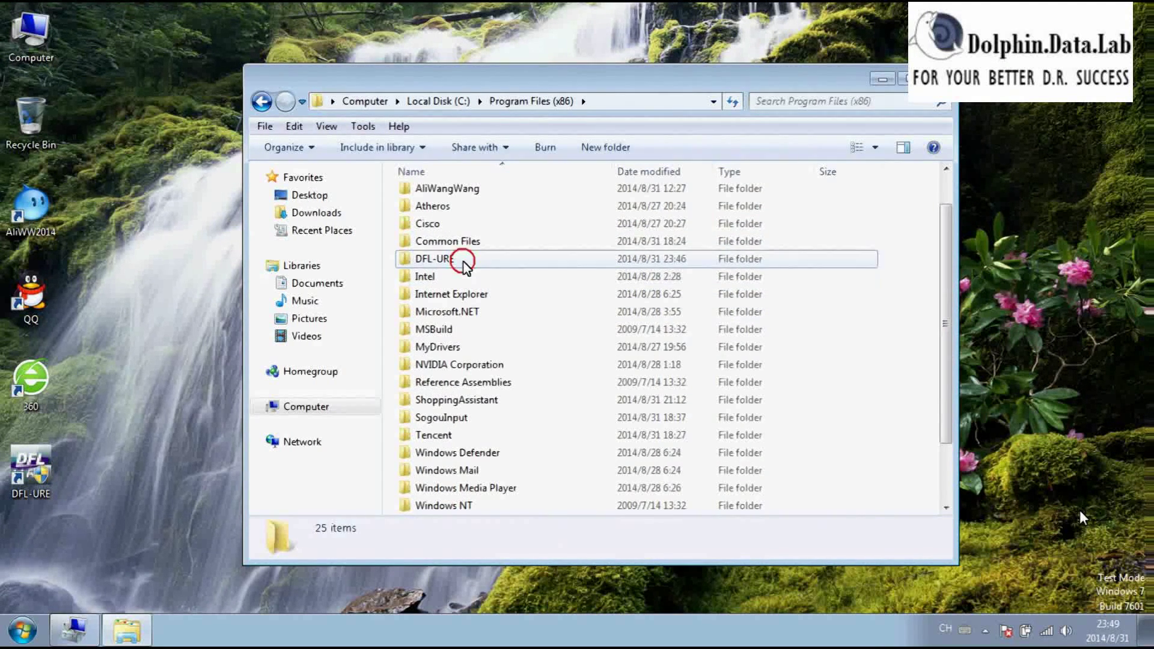
pyautogui.doubleClick(464, 261)
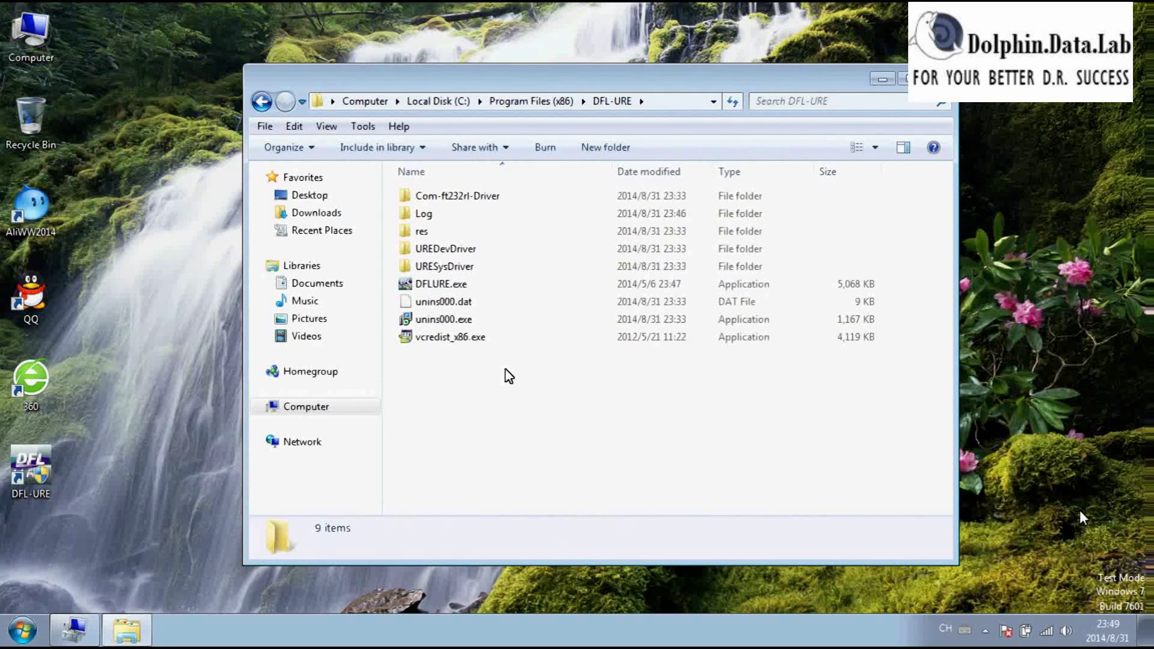
pyautogui.click(459, 397)
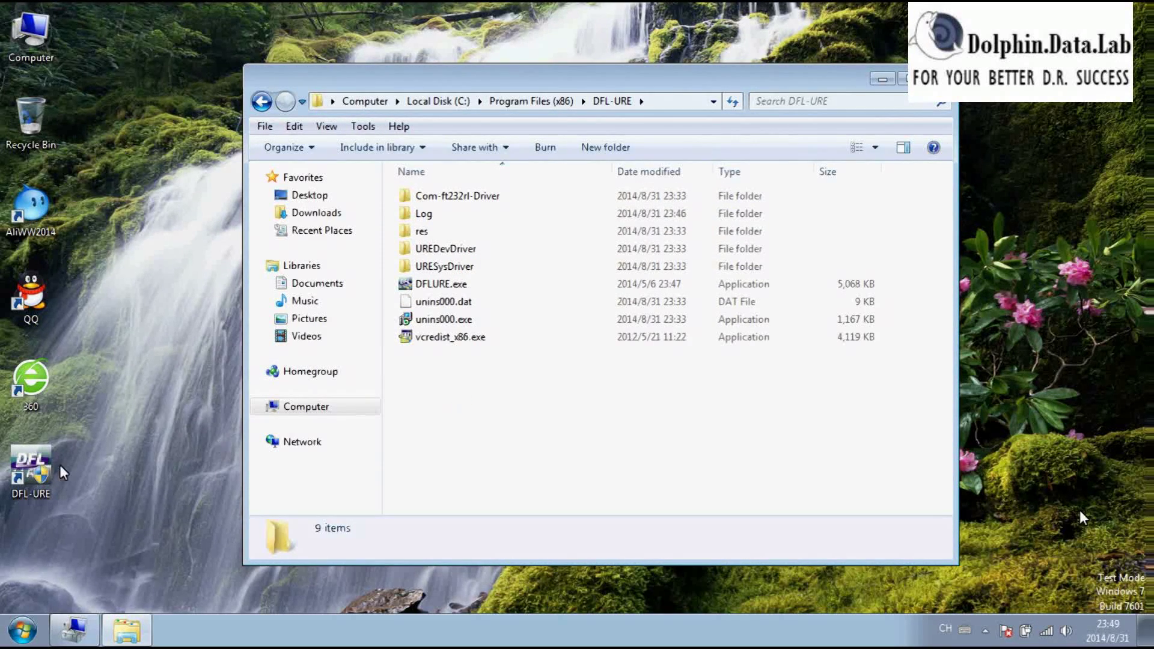